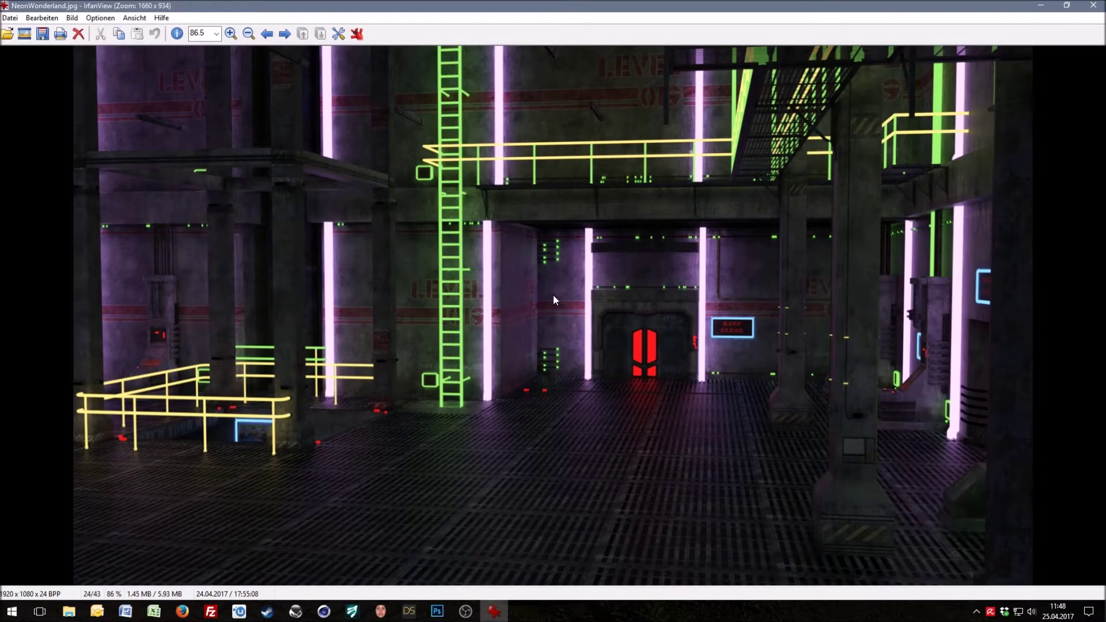
Step: Add a 1 m Plane primitive with 2 divisions at the scene centre and select it
{"action": "left_click", "coordinate": [408, 609]}
{"action": "left_click", "coordinate": [43, 18]}
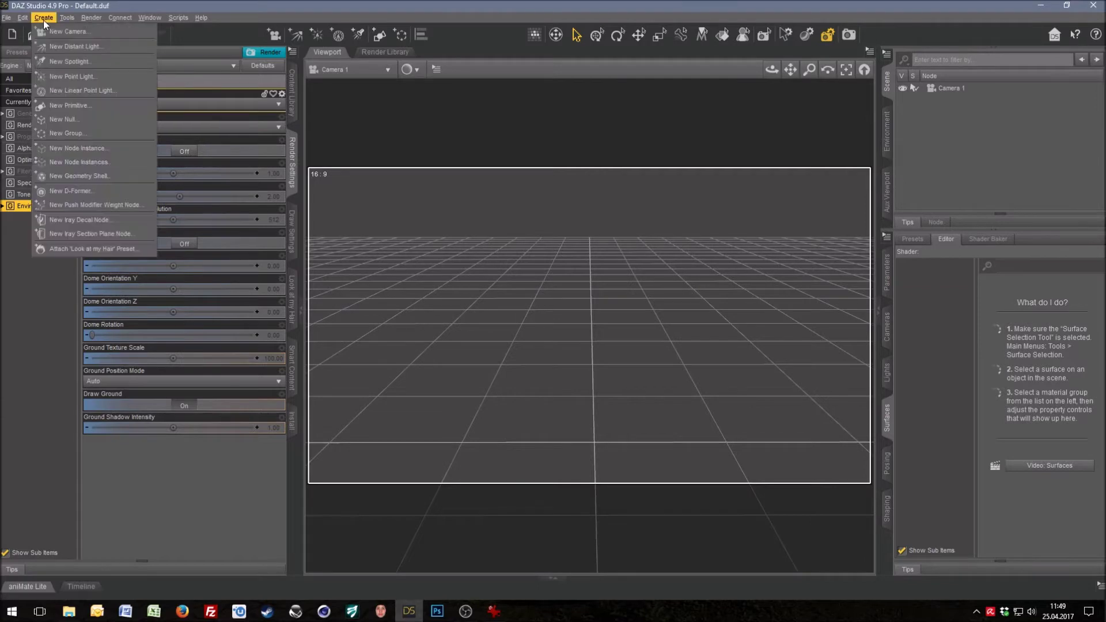
{"action": "left_click", "coordinate": [58, 104]}
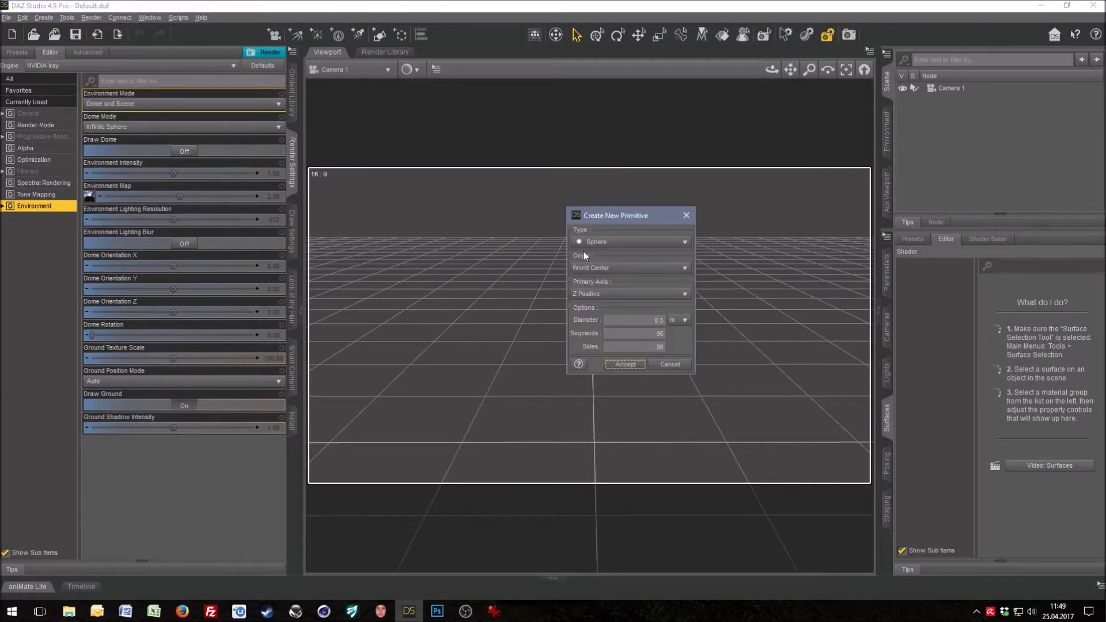
{"action": "left_click", "coordinate": [611, 242]}
{"action": "left_click", "coordinate": [604, 265]}
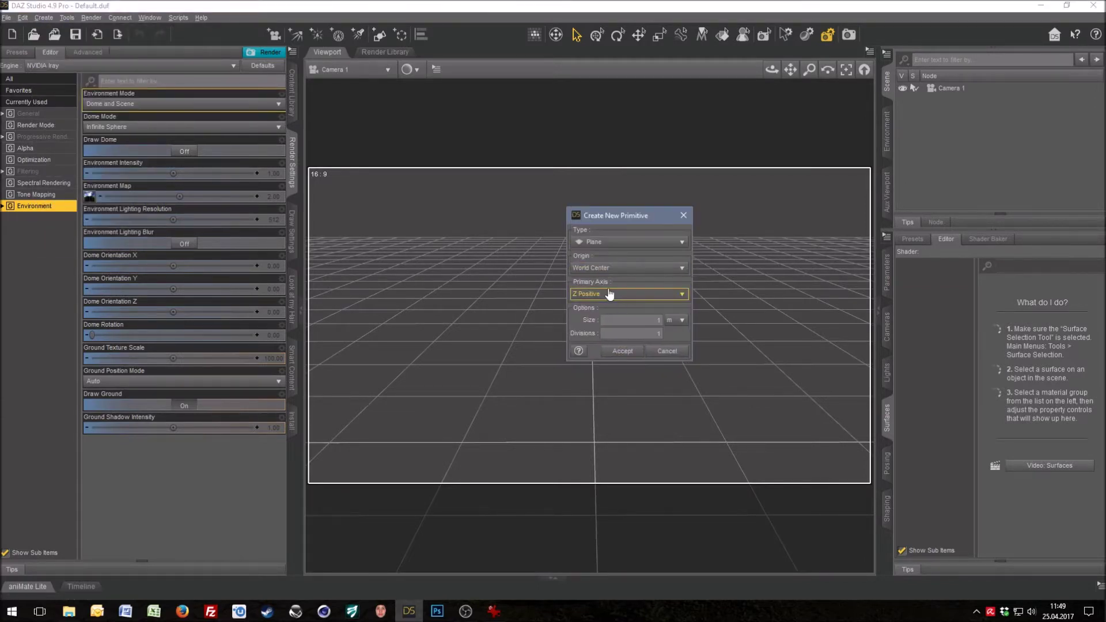
{"action": "double_click", "coordinate": [668, 334]}
{"action": "type", "text": "2"}
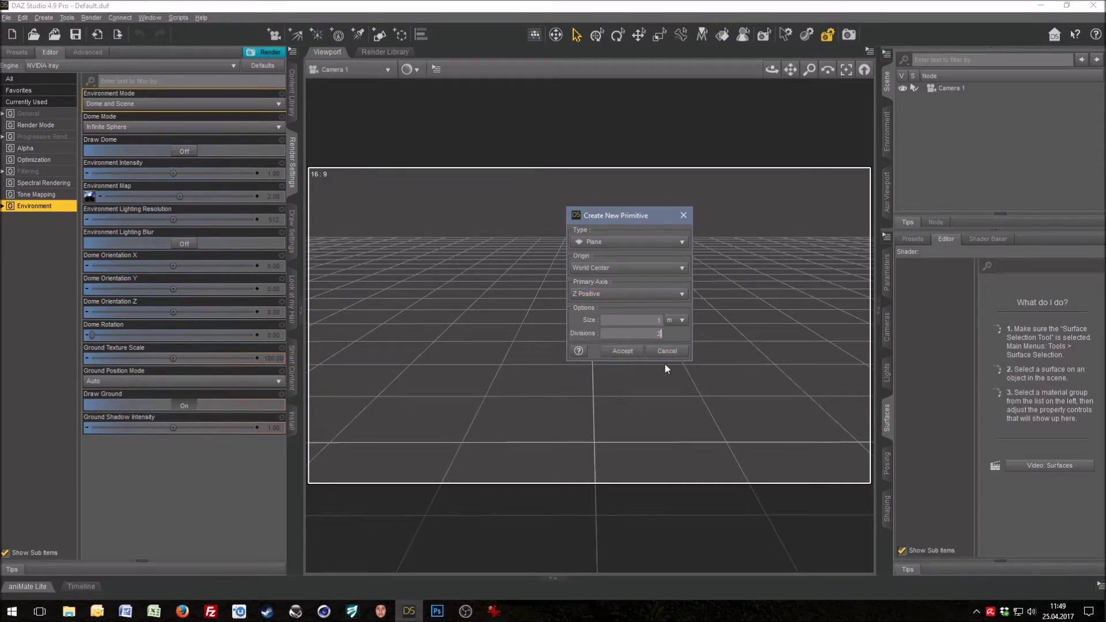
{"action": "left_click", "coordinate": [625, 352]}
{"action": "left_click", "coordinate": [941, 99]}
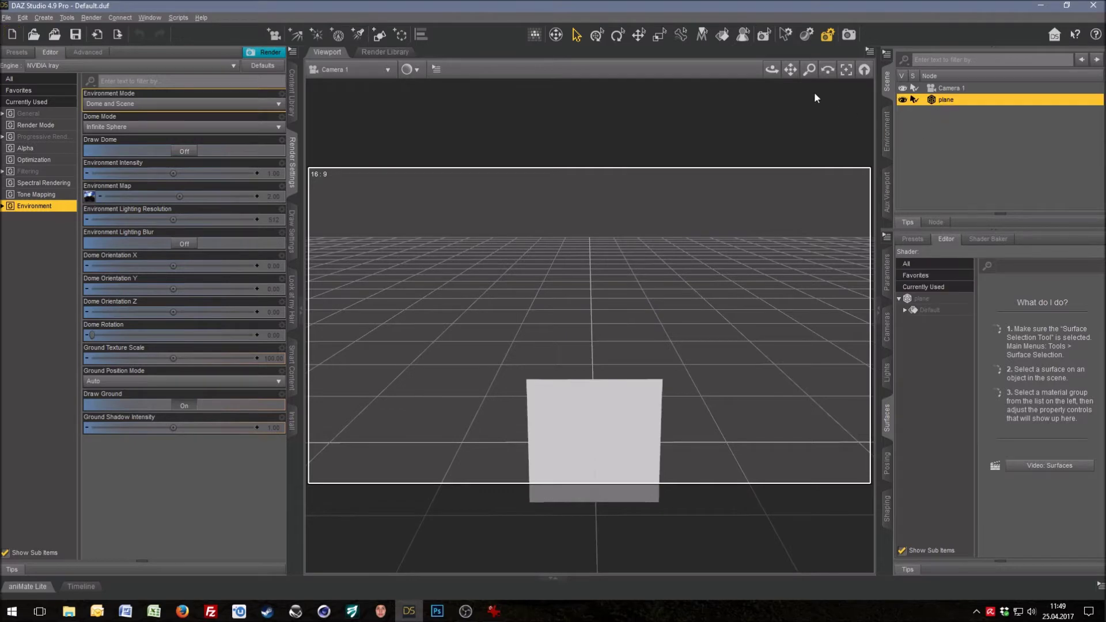
Step: Frame the plane, switch the viewport DrawStyle to NVIDIA Iray, and view it at an angle
{"action": "left_click", "coordinate": [846, 70]}
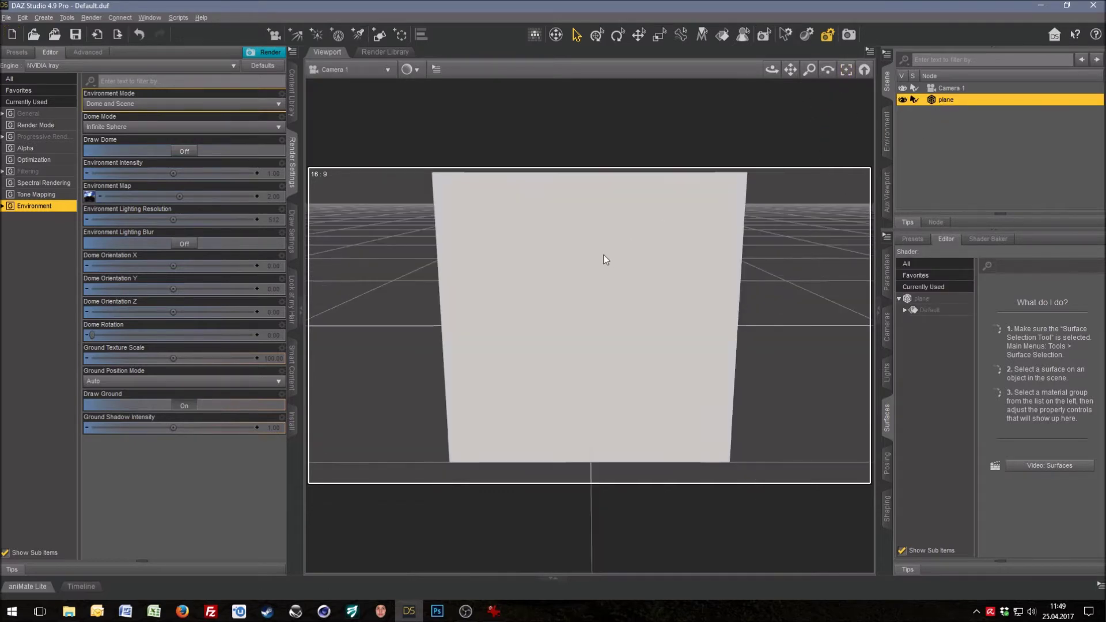
{"action": "scroll", "coordinate": [611, 242], "scroll_direction": "down", "scroll_amount": 3}
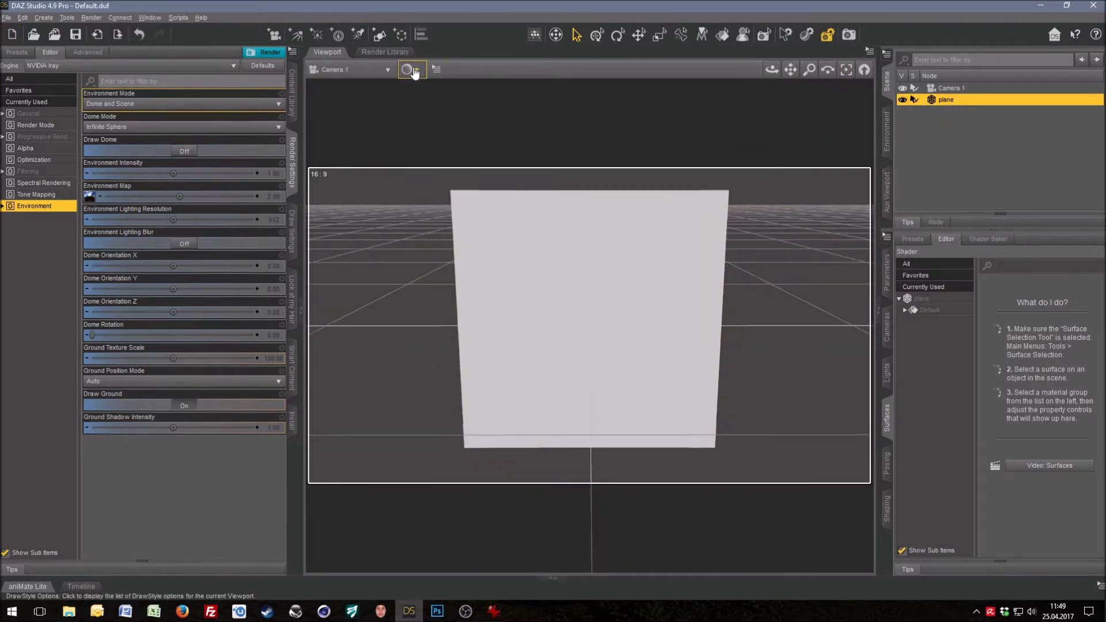
{"action": "left_click", "coordinate": [412, 72]}
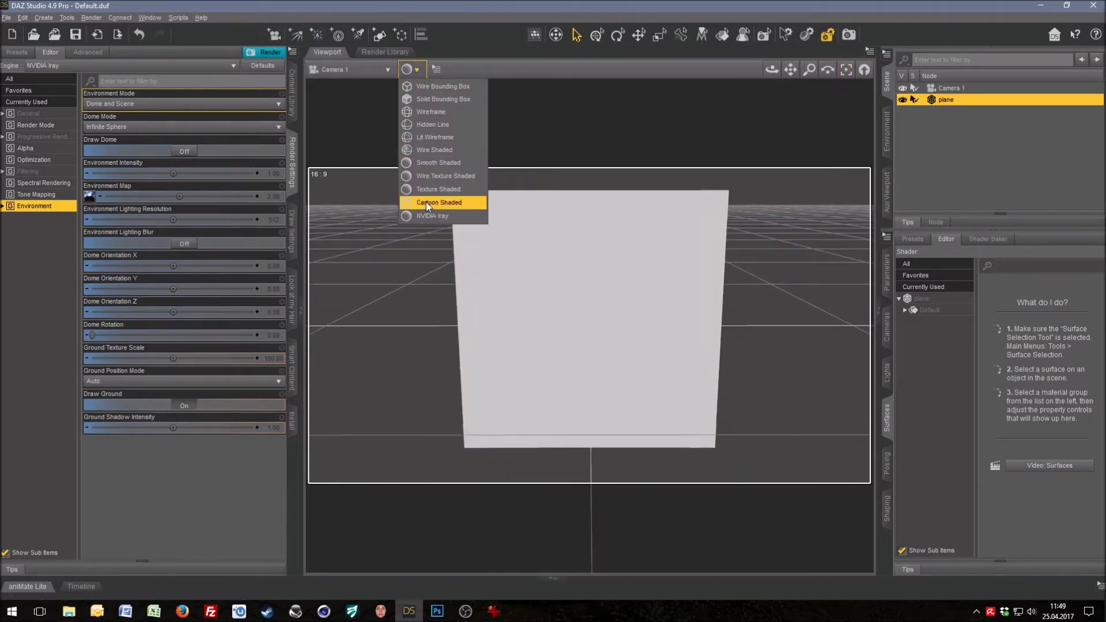
{"action": "left_click", "coordinate": [446, 214]}
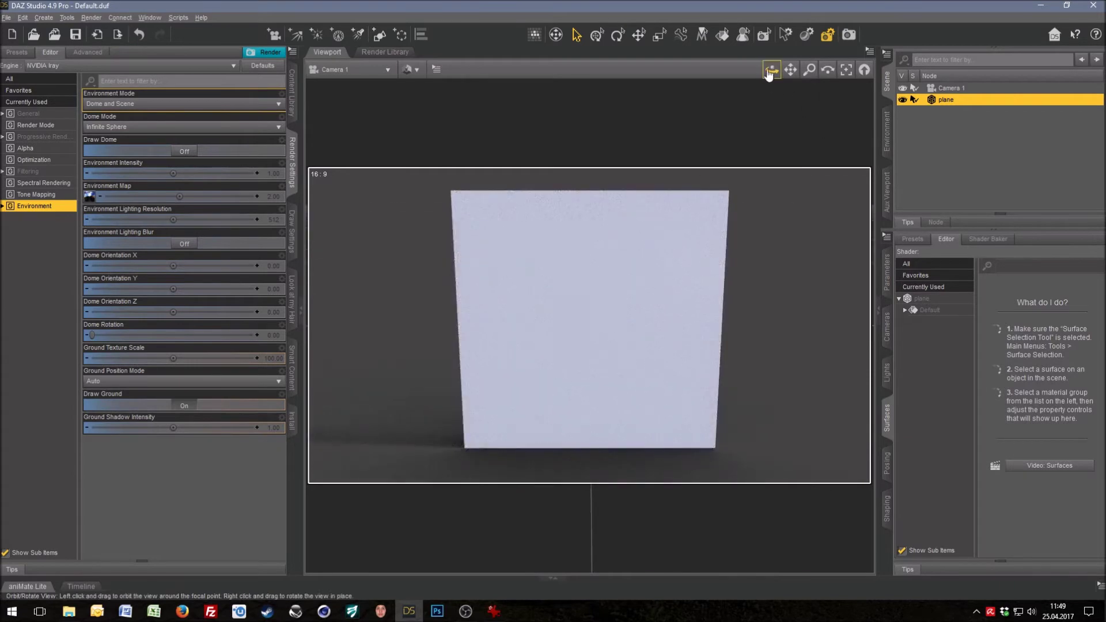
{"action": "mouse_move", "coordinate": [771, 69]}
{"action": "left_mouse_down"}
{"action": "mouse_move", "coordinate": [795, 69]}
{"action": "mouse_move", "coordinate": [771, 104]}
{"action": "left_mouse_up"}
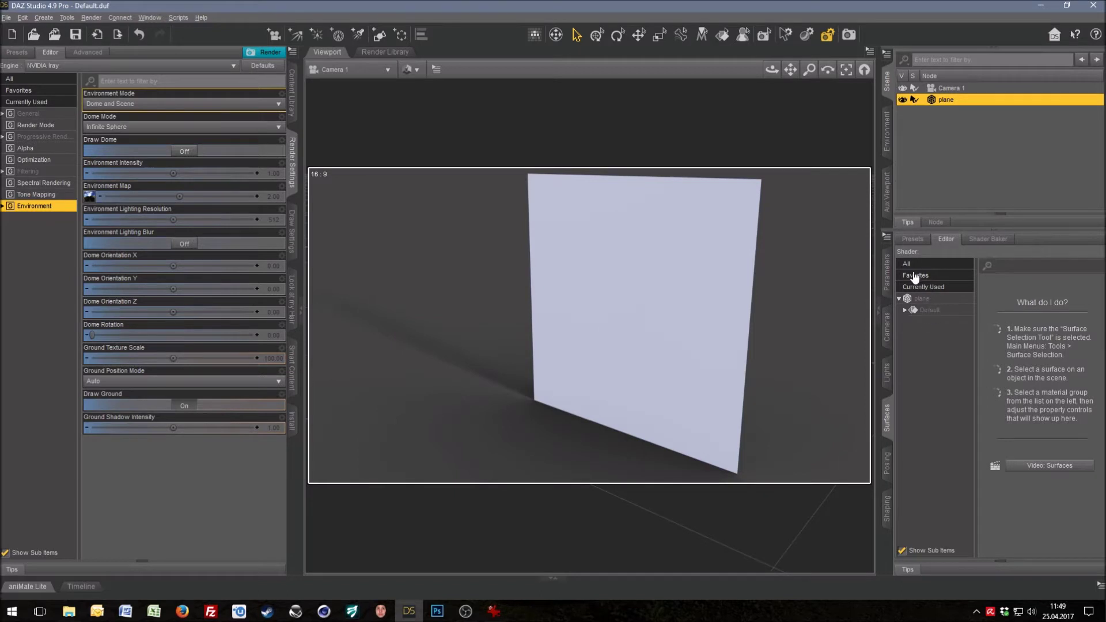
Step: Show the plane's Default surface shader properties in the Surfaces pane
{"action": "left_click", "coordinate": [887, 276]}
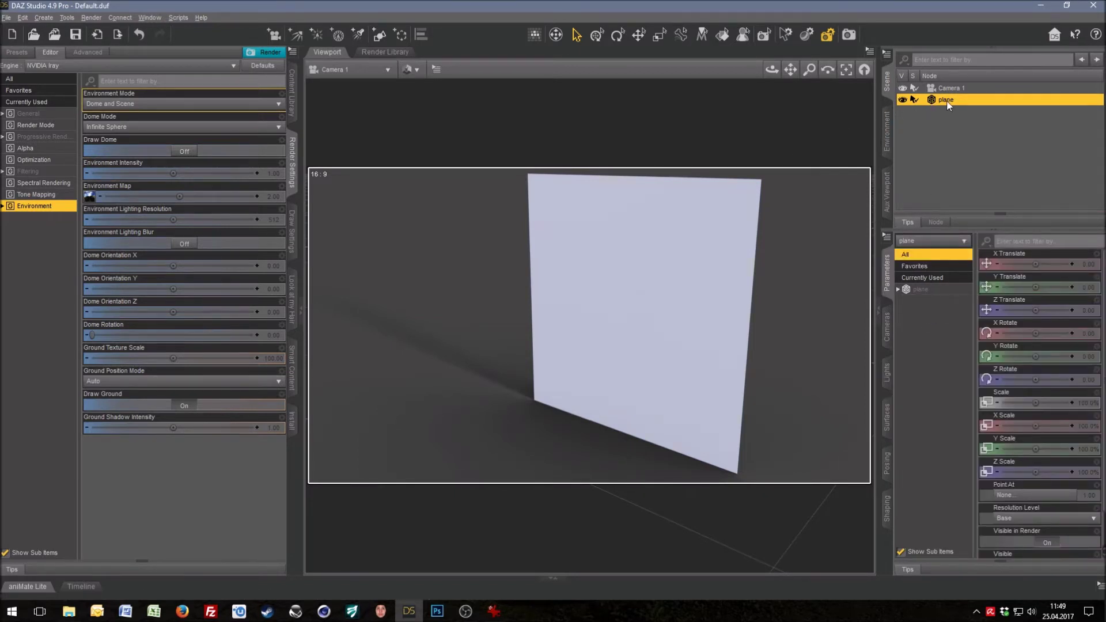
{"action": "left_click", "coordinate": [891, 410]}
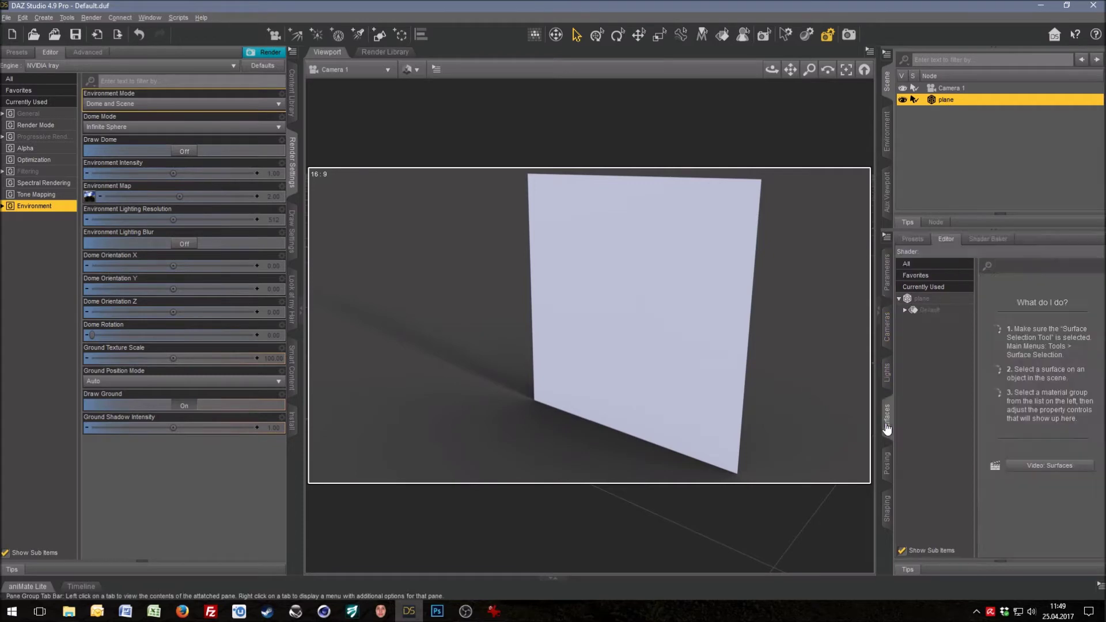
{"action": "left_click", "coordinate": [921, 310]}
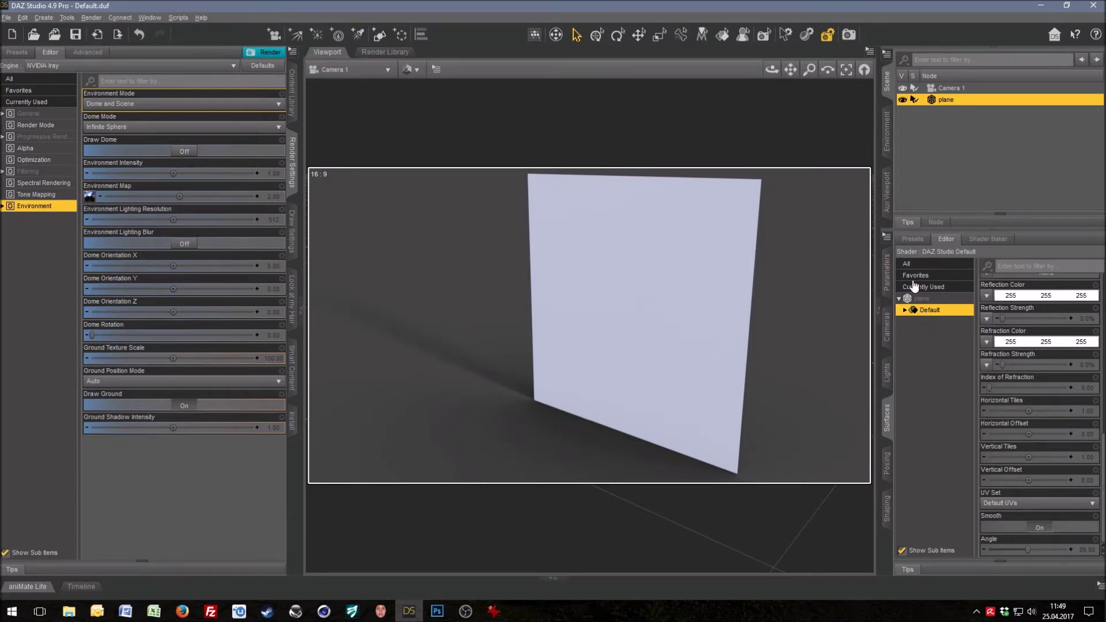
{"action": "left_click", "coordinate": [189, 18]}
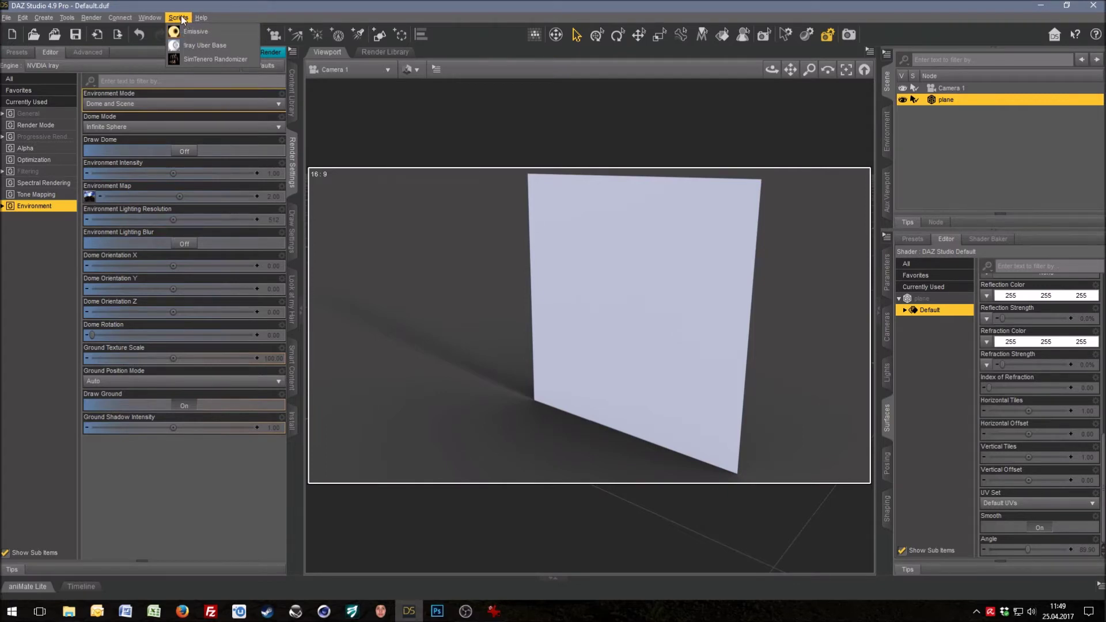
Step: Locate the Emissive preset under Bibliothek > Shader Presets > Iray > DAZ Uber in the content library
{"action": "left_click", "coordinate": [292, 92]}
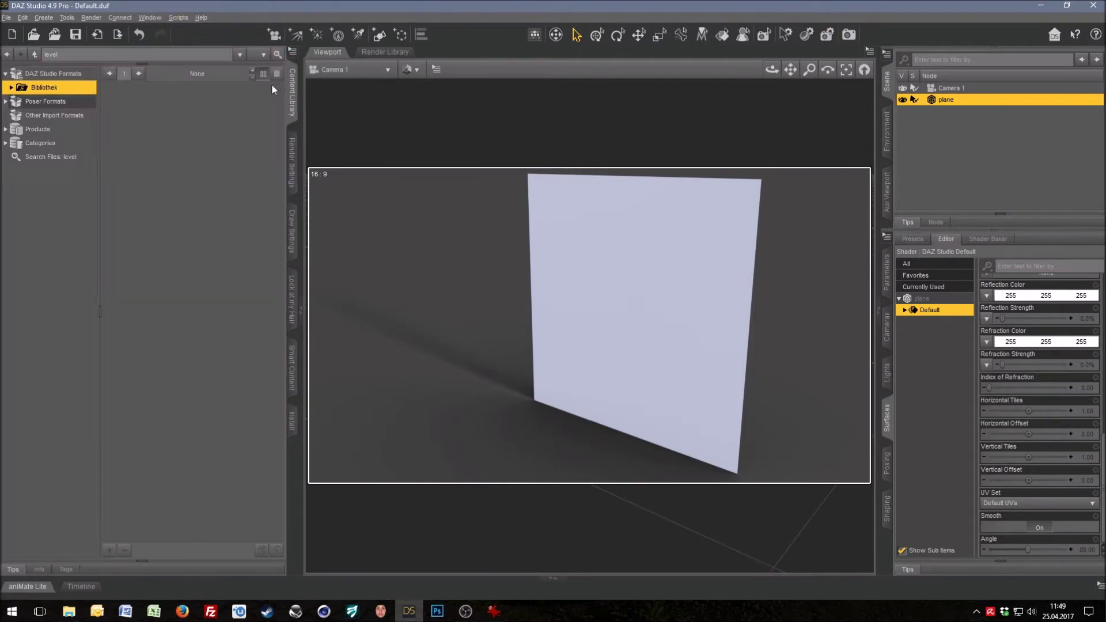
{"action": "double_click", "coordinate": [46, 88]}
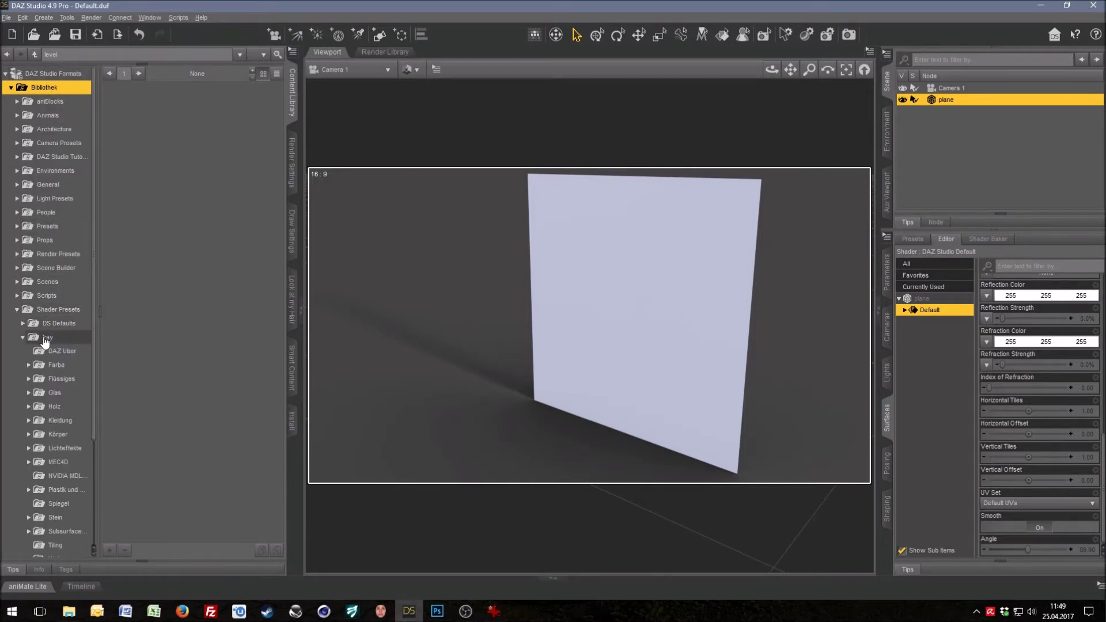
{"action": "left_click", "coordinate": [46, 311]}
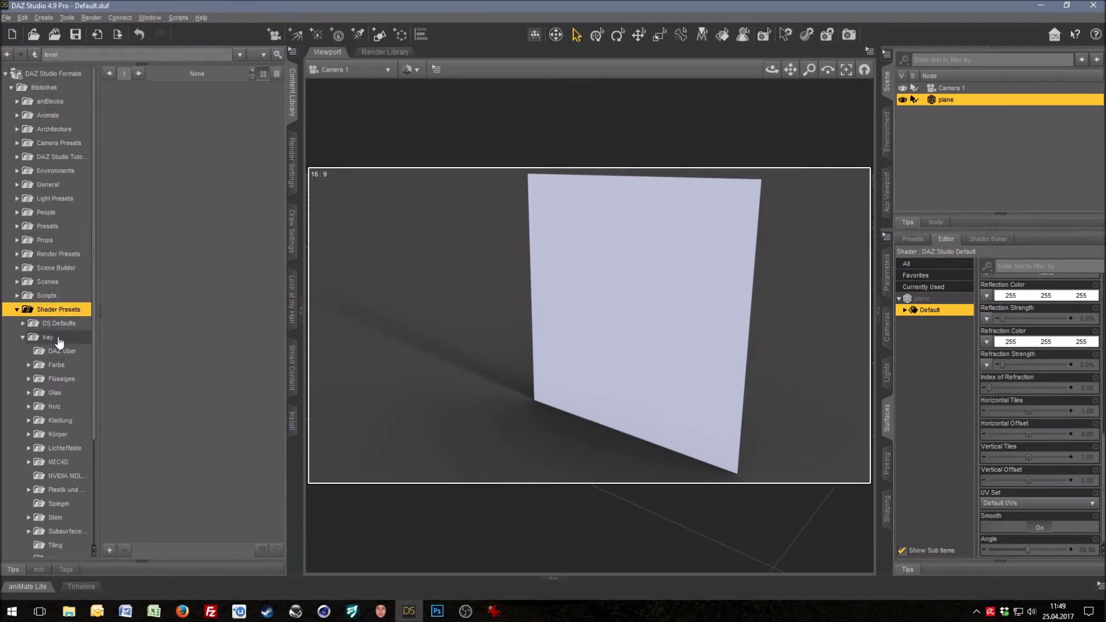
{"action": "left_click", "coordinate": [48, 337]}
{"action": "left_click", "coordinate": [65, 352]}
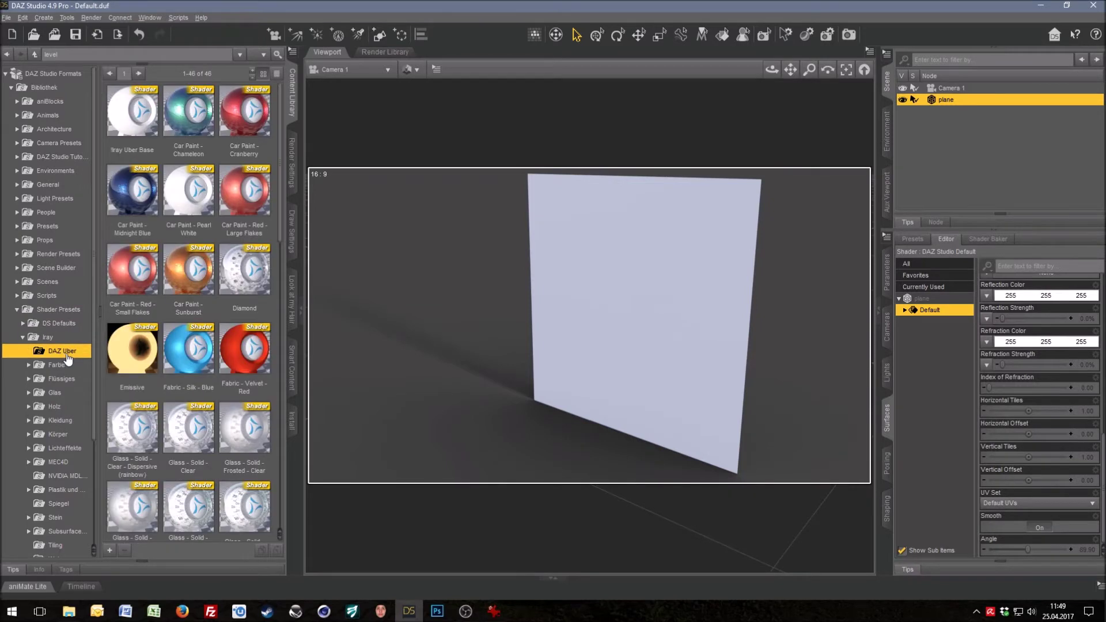
{"action": "left_click", "coordinate": [132, 392]}
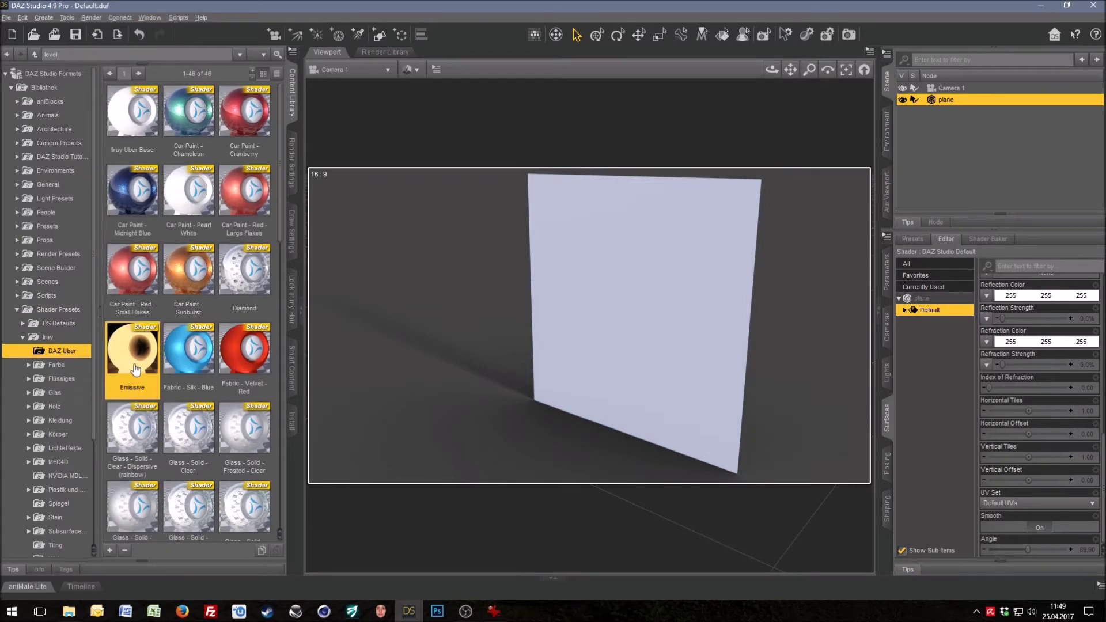
Step: Make a custom action from the Emissive preset and apply it to the plane
{"action": "right_click", "coordinate": [131, 355]}
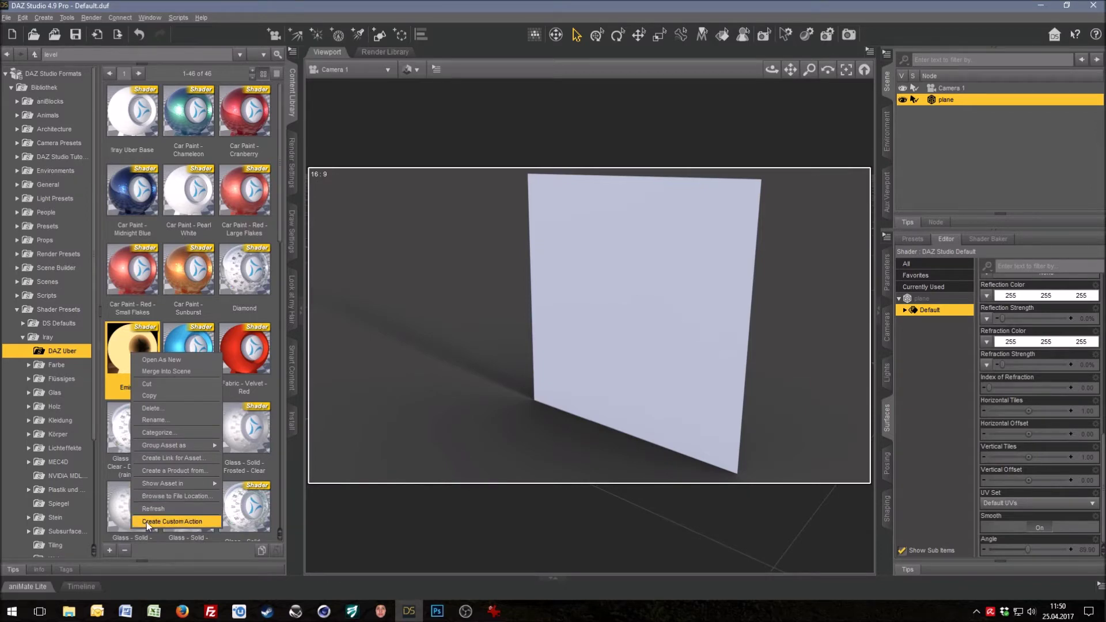
{"action": "left_click", "coordinate": [180, 18]}
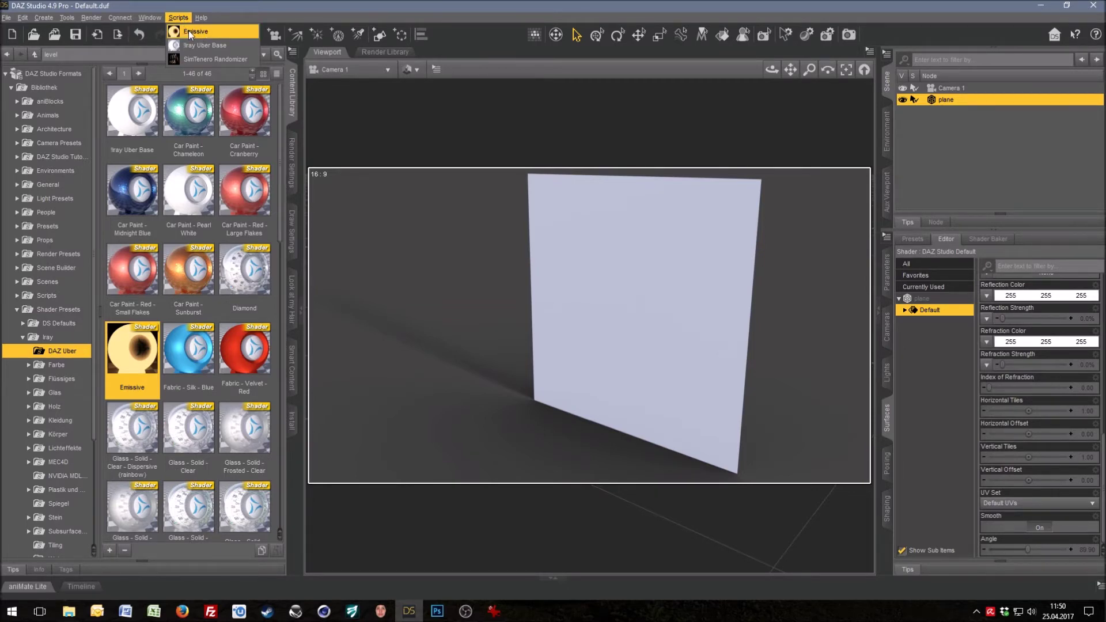
{"action": "left_click", "coordinate": [188, 31]}
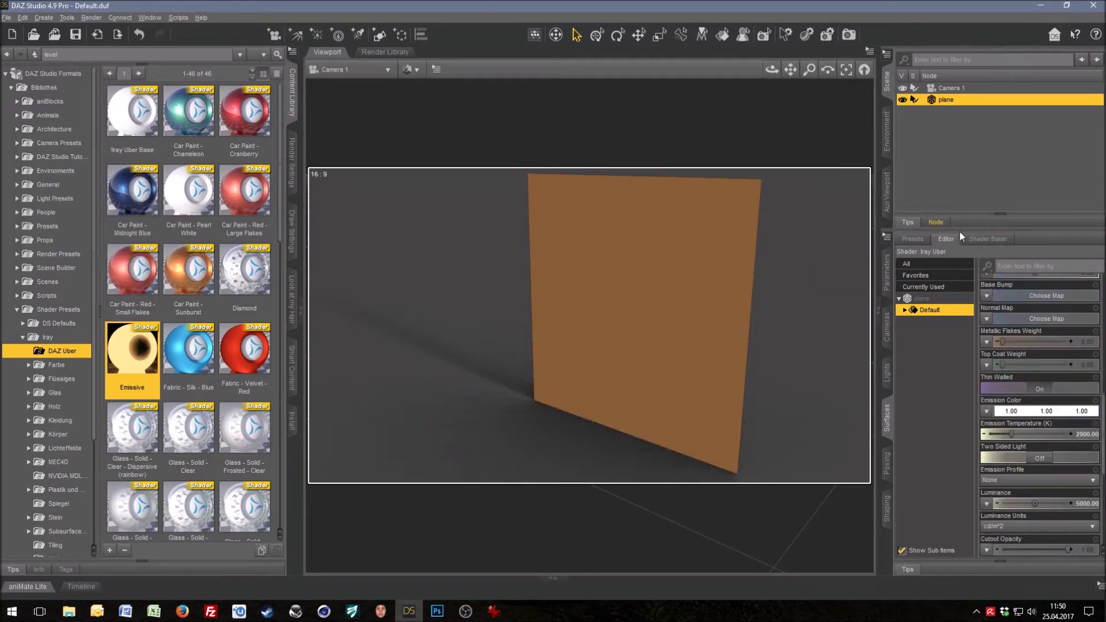
Step: Add a Sphere primitive and move it forward to Z Translate 36.64
{"action": "left_click", "coordinate": [42, 18]}
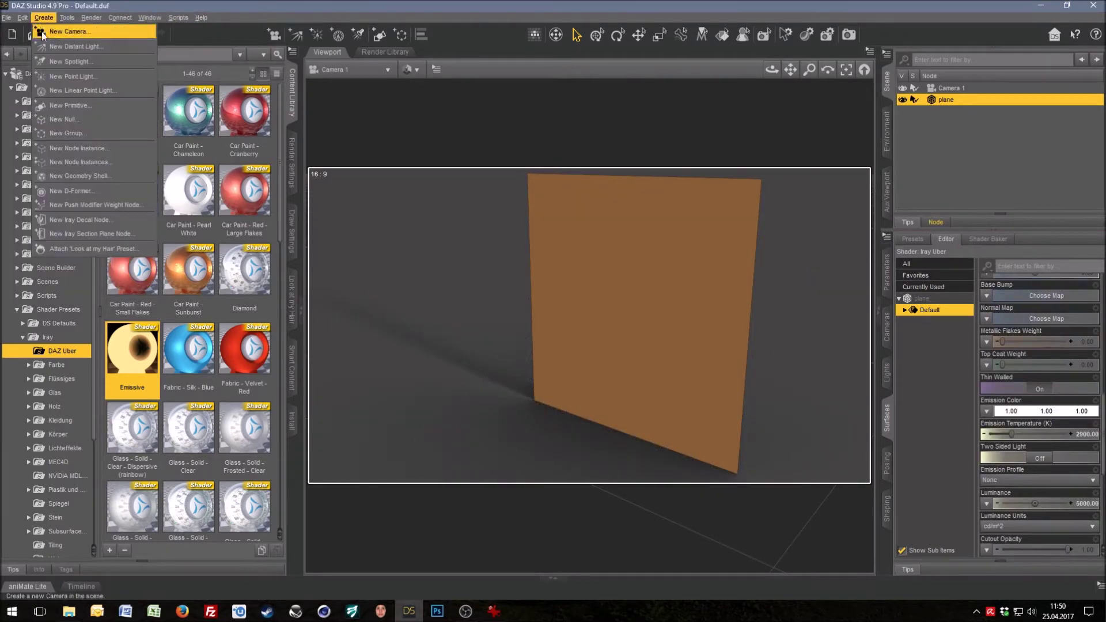
{"action": "left_click", "coordinate": [70, 105]}
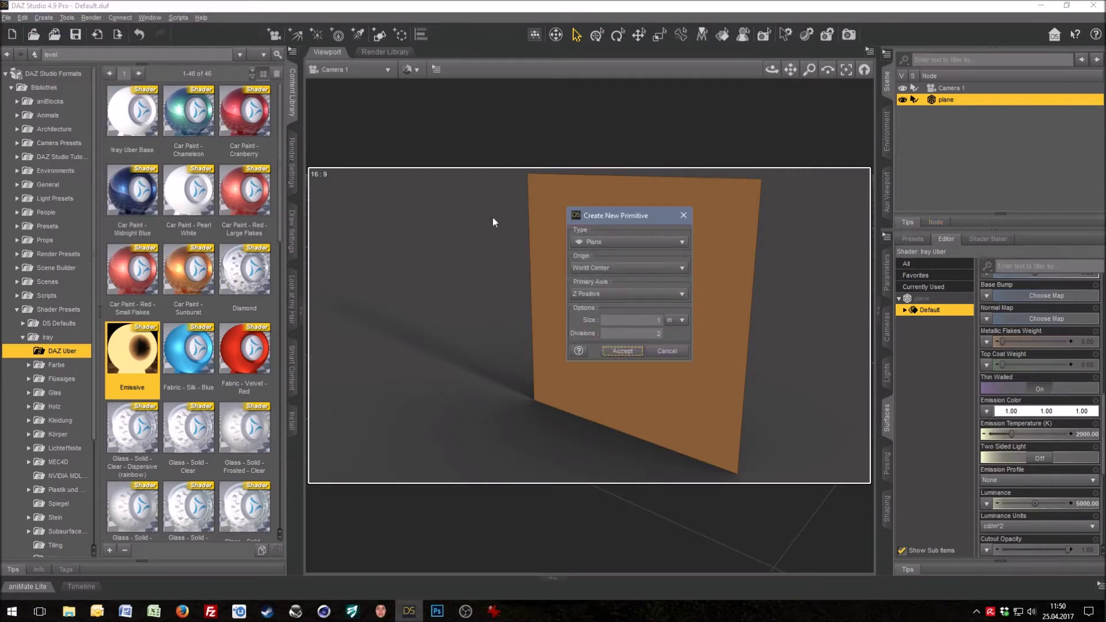
{"action": "left_click", "coordinate": [620, 243]}
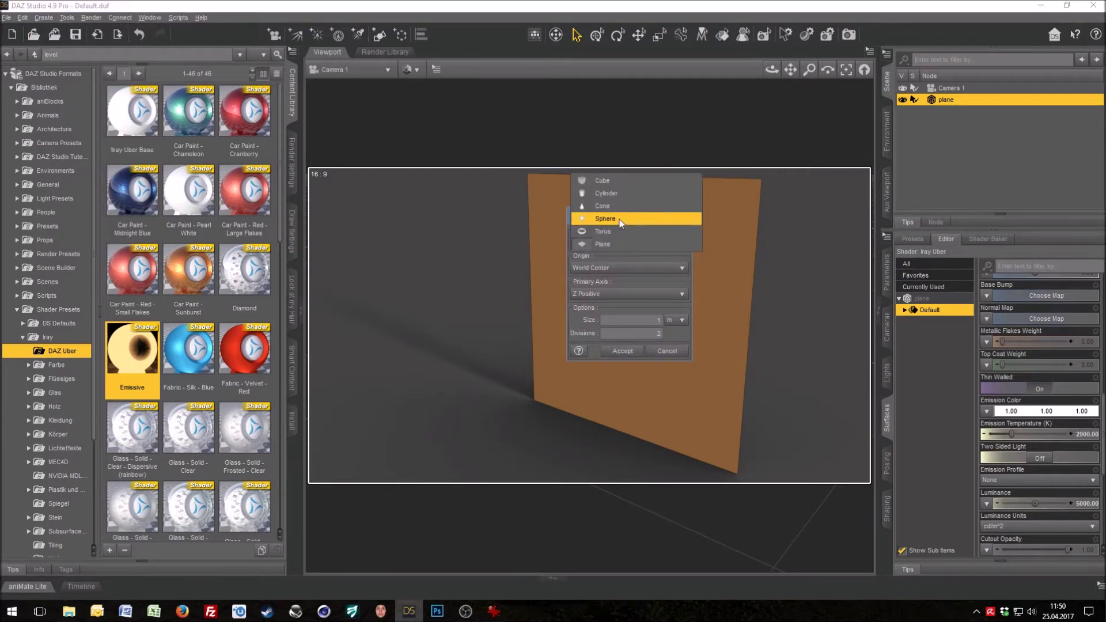
{"action": "left_click", "coordinate": [622, 223]}
{"action": "left_click", "coordinate": [628, 364]}
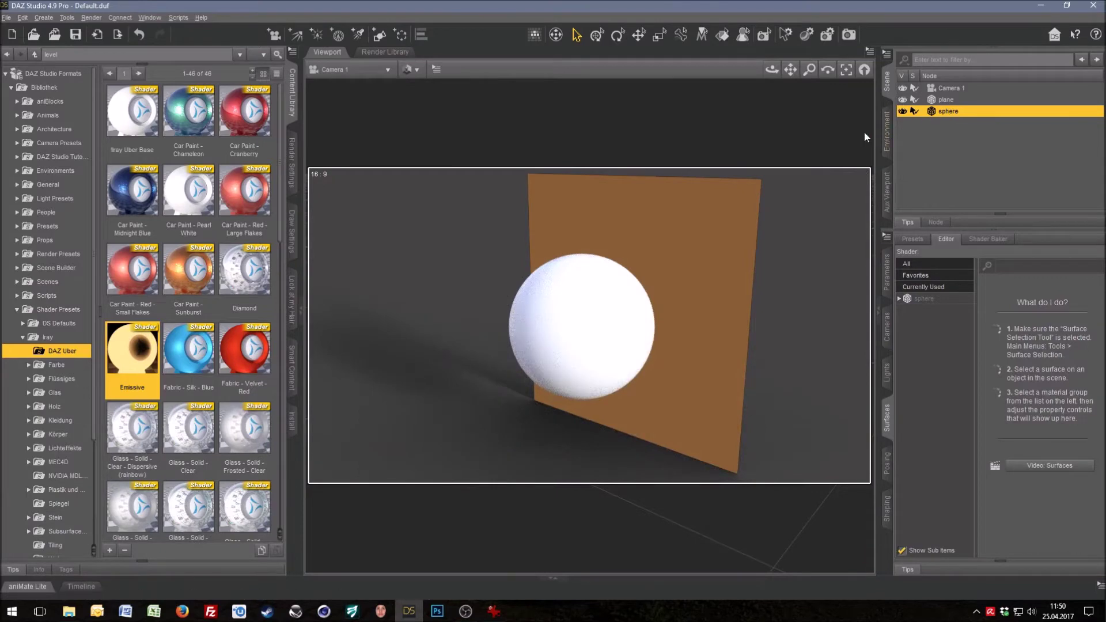
{"action": "left_click", "coordinate": [886, 272]}
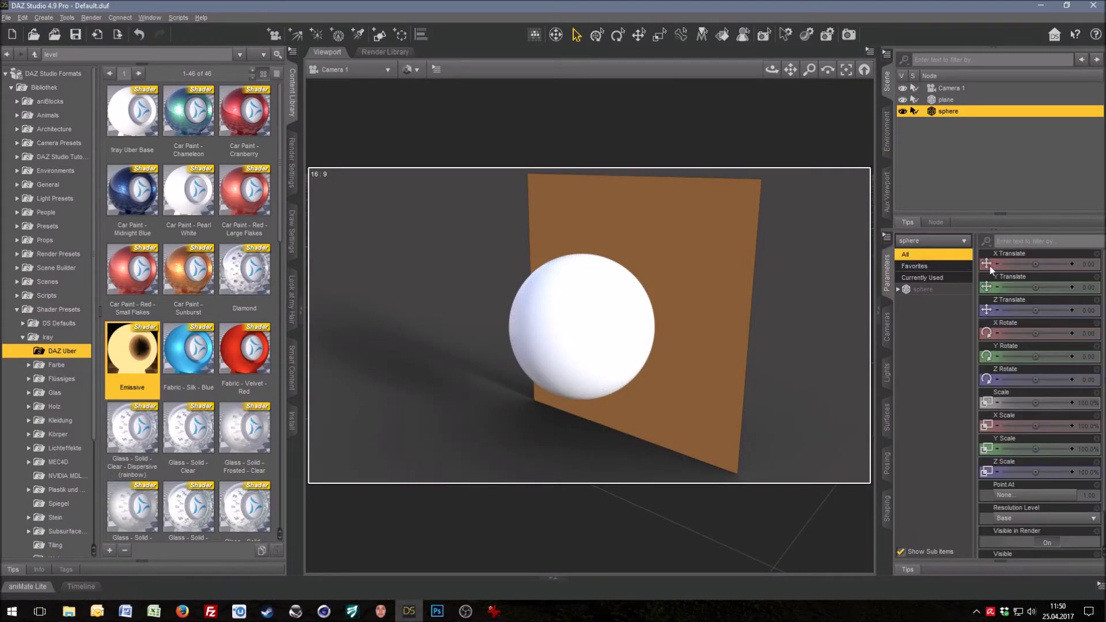
{"action": "left_click_drag", "start_coordinate": [1035, 312], "coordinate": [1052, 312]}
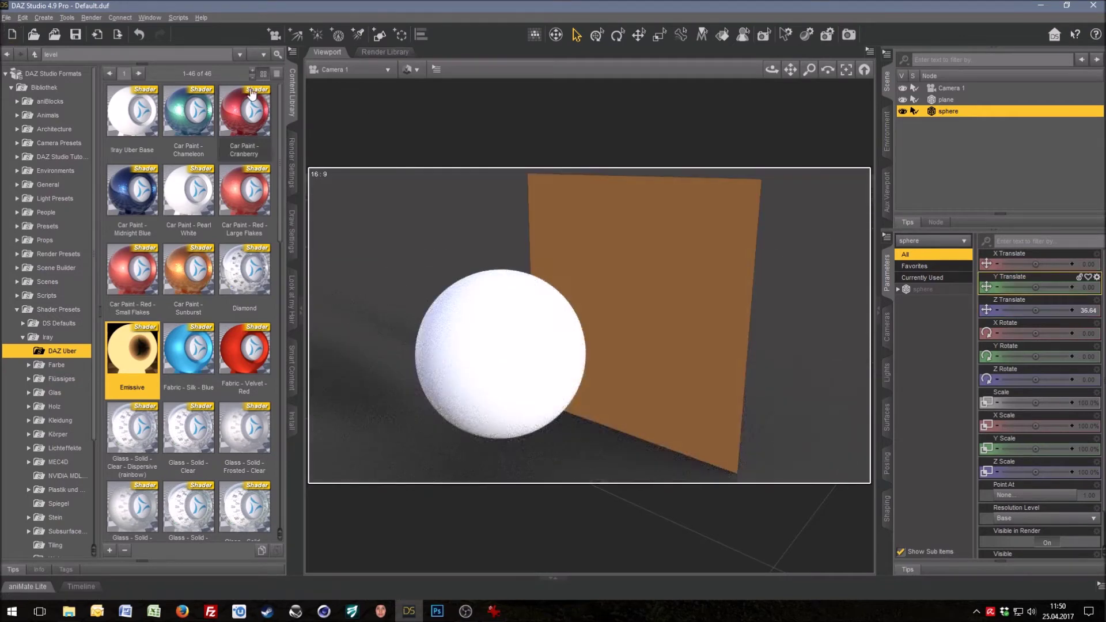
Step: Set the Iray Environment Intensity to 0 and orbit the view around the scene
{"action": "left_click", "coordinate": [292, 162]}
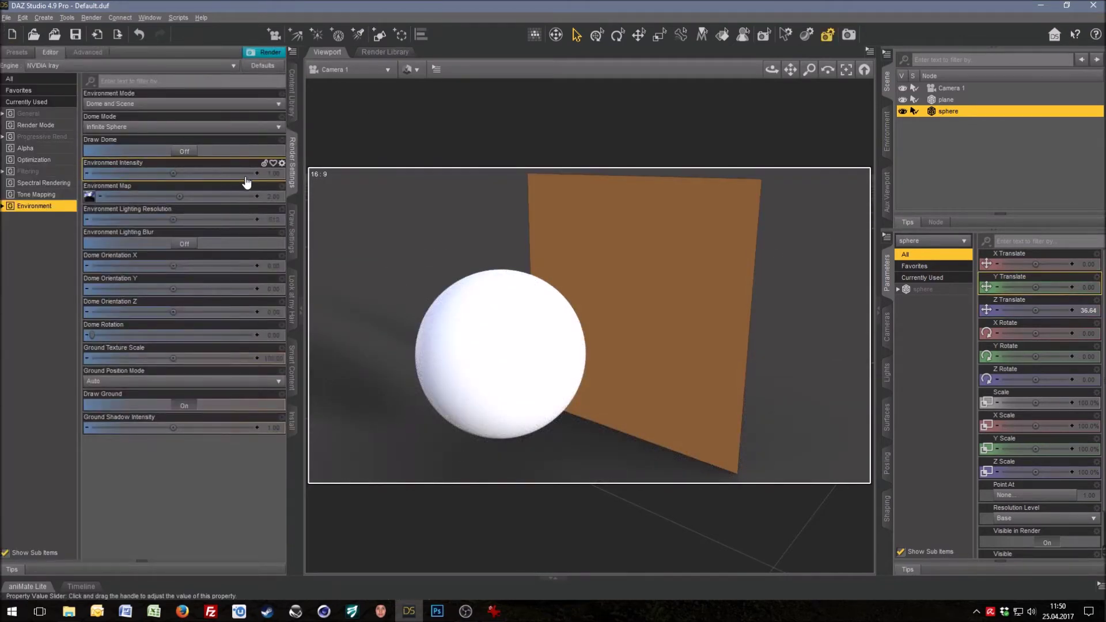
{"action": "left_click", "coordinate": [273, 174]}
{"action": "type", "text": "0"}
{"action": "key", "text": "Return"}
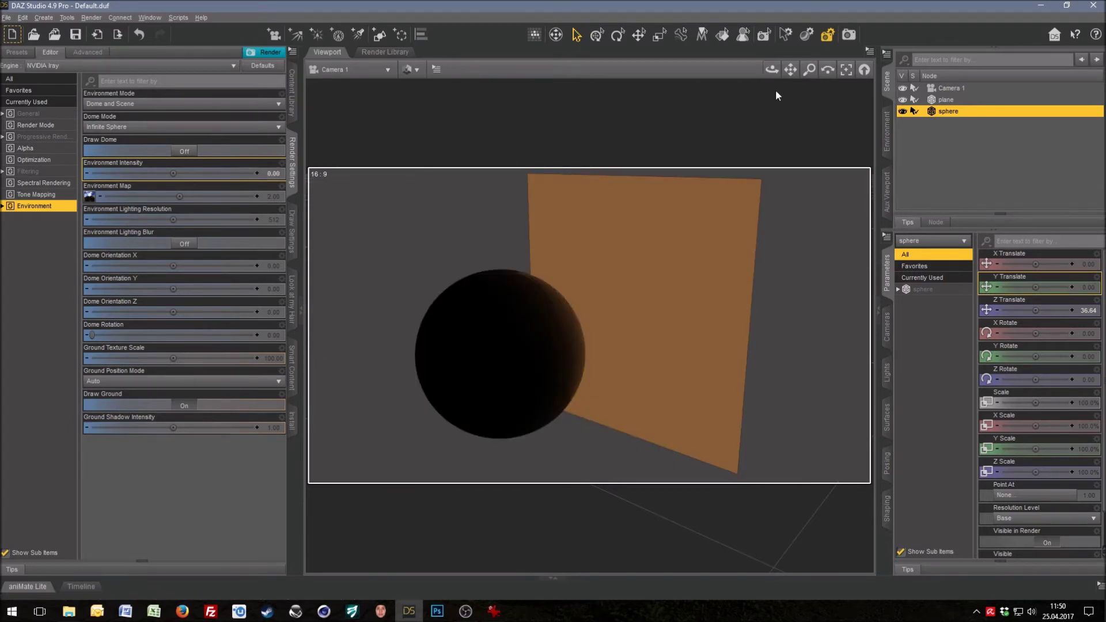
{"action": "left_click_drag", "start_coordinate": [772, 69], "coordinate": [737, 71]}
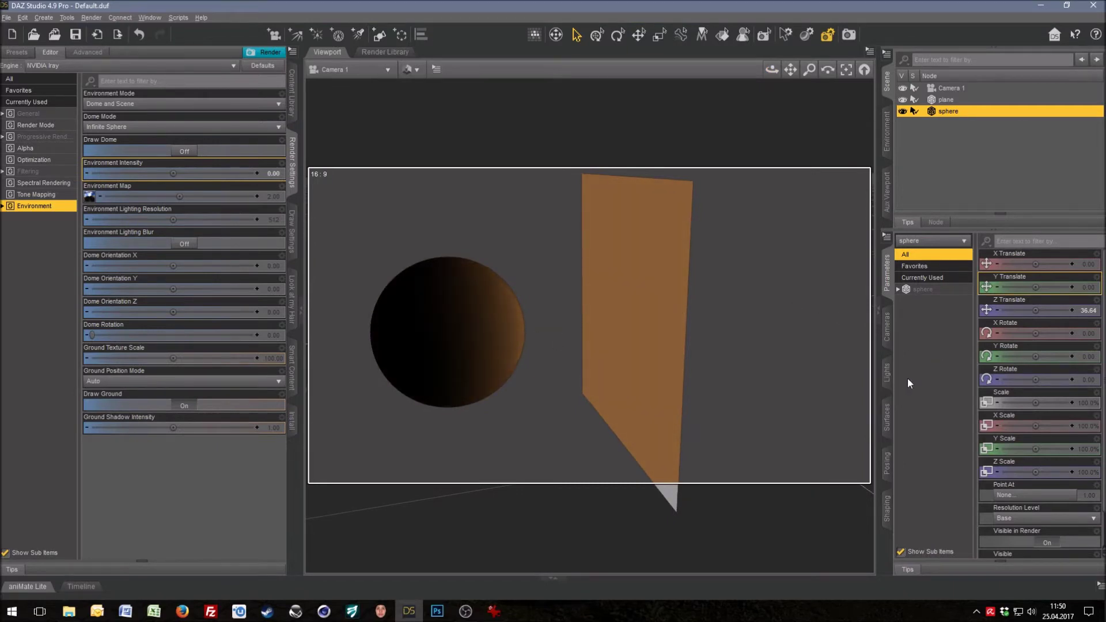
Step: Bring up the plane's Default surface settings in the Surfaces pane
{"action": "left_click", "coordinate": [886, 418]}
{"action": "left_click", "coordinate": [940, 299]}
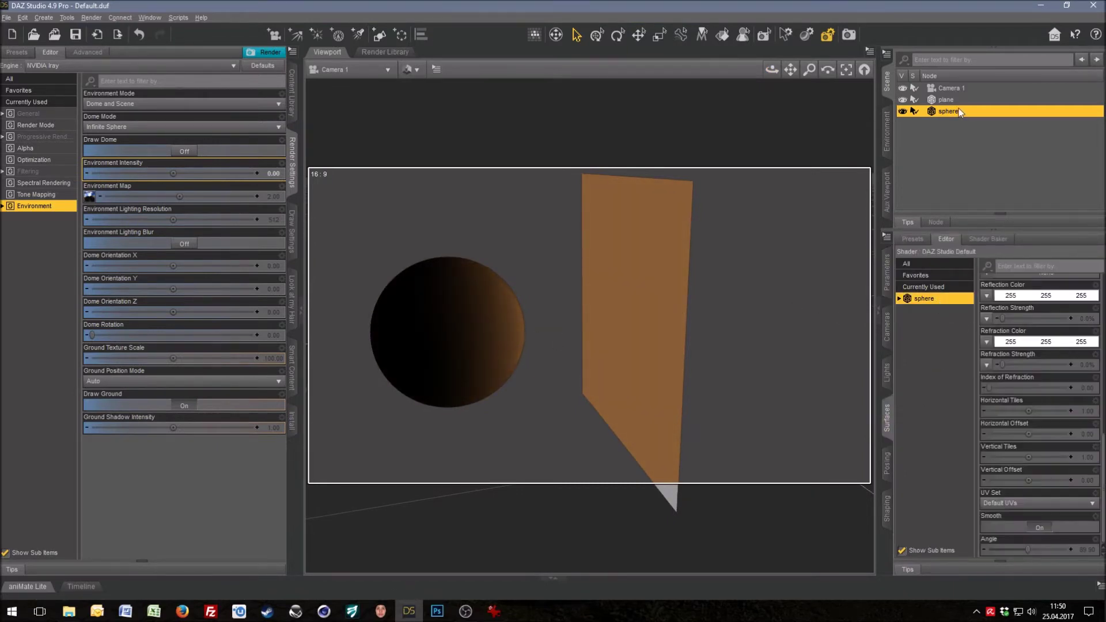
{"action": "left_click", "coordinate": [945, 100]}
{"action": "left_click", "coordinate": [929, 310]}
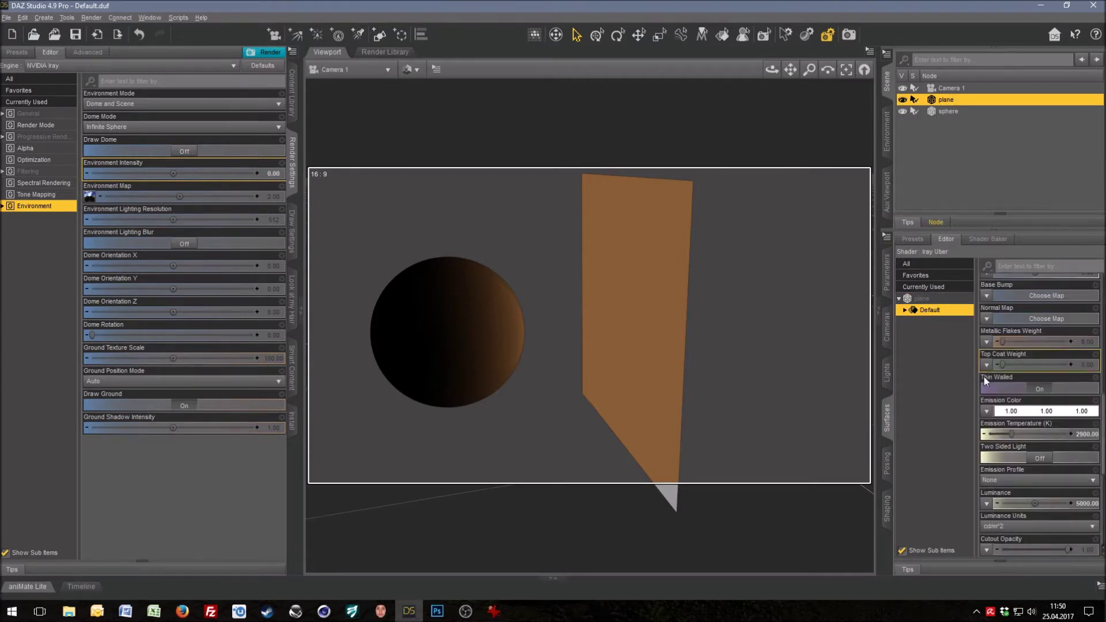
Step: Set the plane's Emission Temperature to 6500, briefly testing a lower orange value
{"action": "scroll", "coordinate": [1028, 382], "scroll_direction": "down", "scroll_amount": 3}
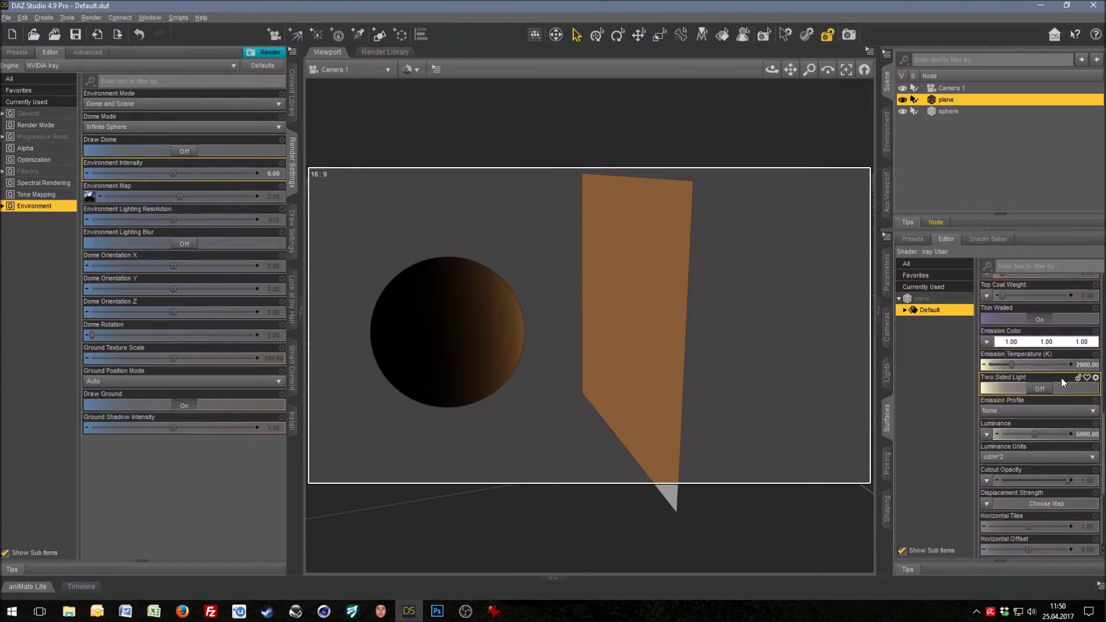
{"action": "left_click", "coordinate": [1079, 365]}
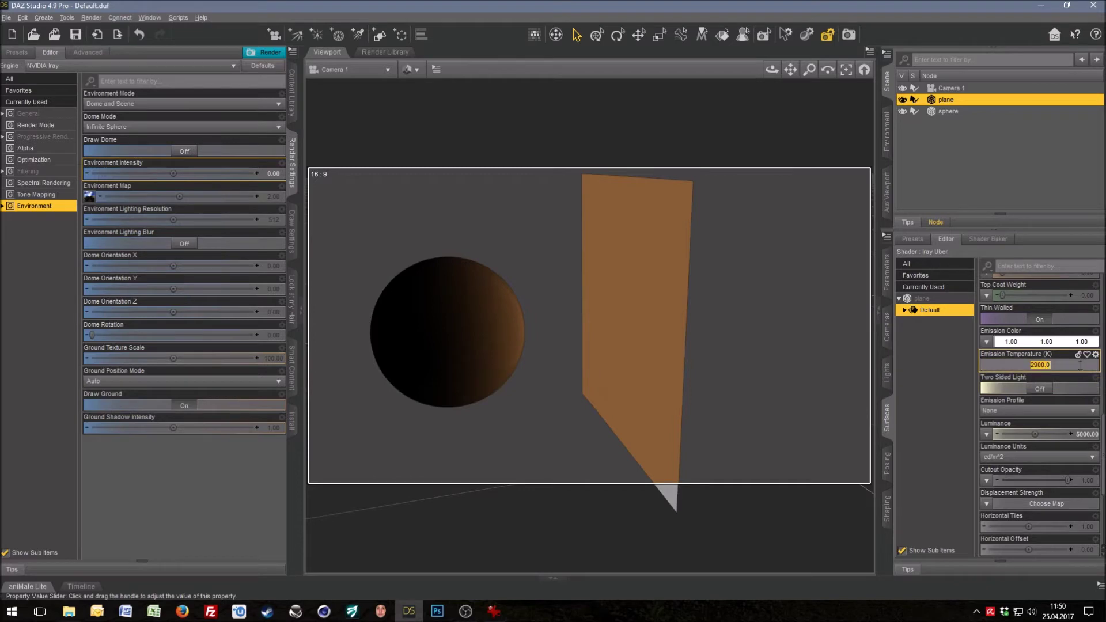
{"action": "type", "text": "6500"}
{"action": "key", "text": "Return"}
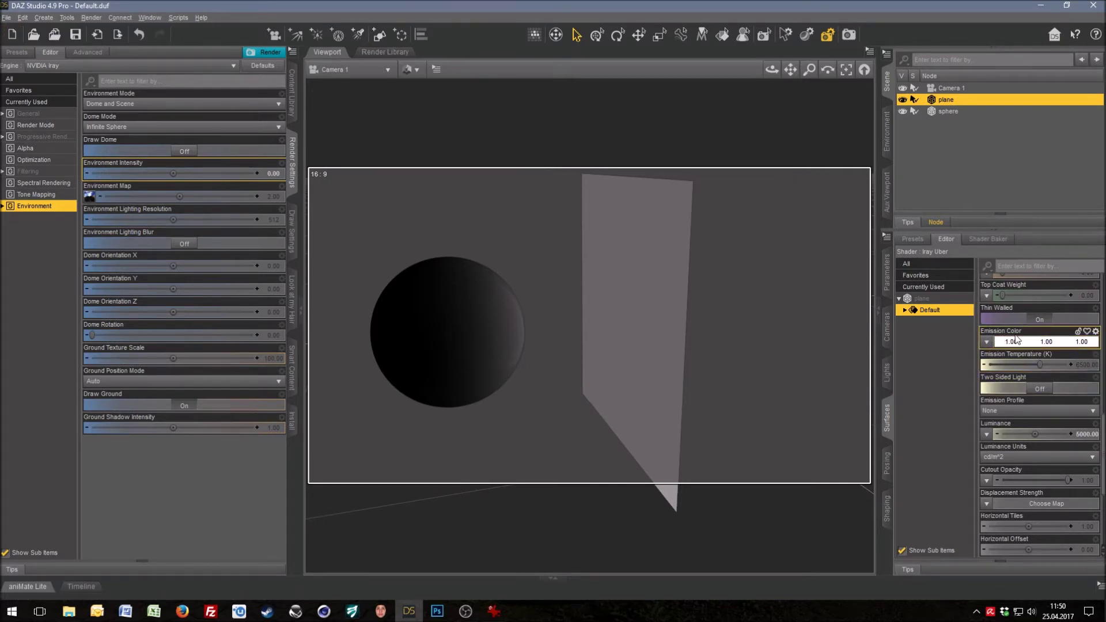
{"action": "left_click_drag", "start_coordinate": [1039, 365], "coordinate": [1065, 362]}
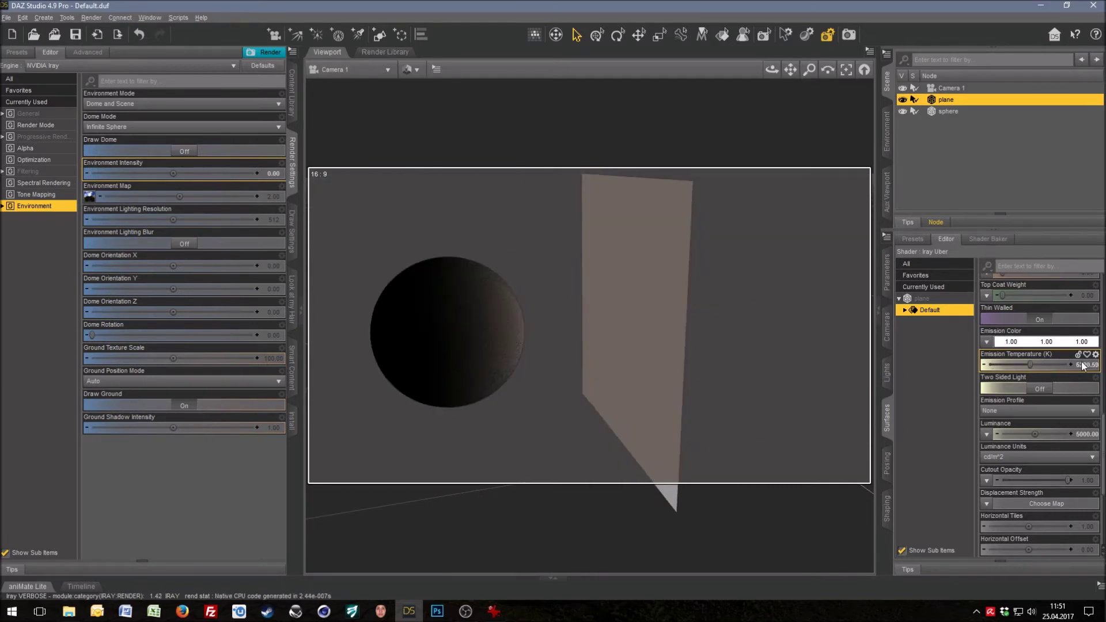
{"action": "left_click", "coordinate": [1083, 364]}
{"action": "type", "text": "6500"}
{"action": "key", "text": "Return"}
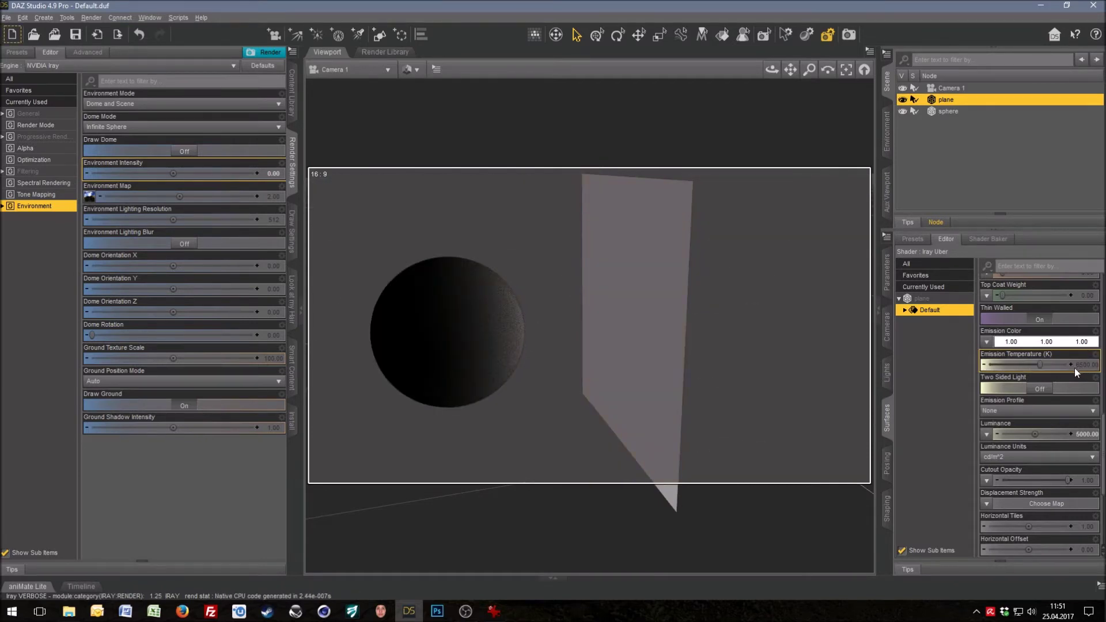
Step: Change the plane's Emission Color to red (1.00, 0.020, 0.020)
{"action": "left_click", "coordinate": [1031, 344]}
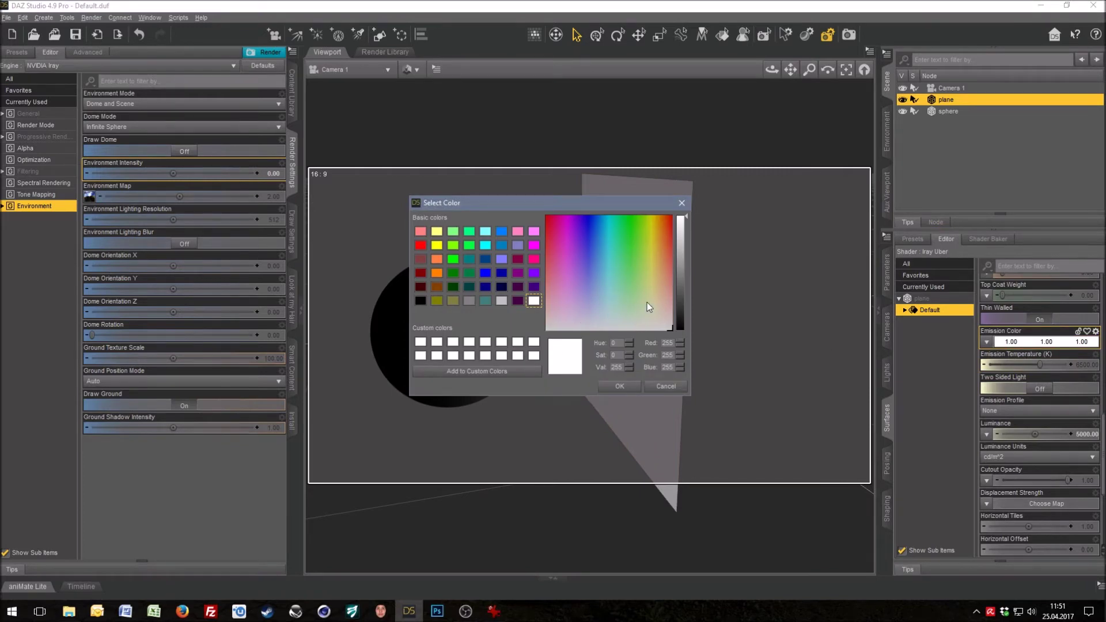
{"action": "left_click", "coordinate": [670, 234]}
{"action": "left_click", "coordinate": [618, 387]}
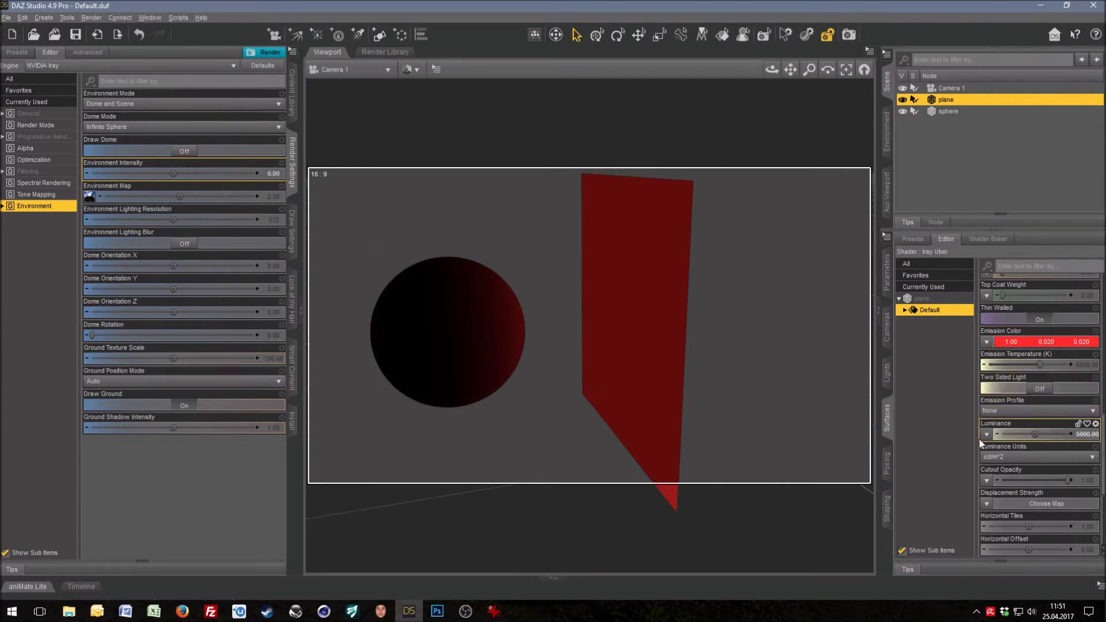
Step: Set Luminance to 10000 and switch Luminance Units to kcd/m^2
{"action": "left_click", "coordinate": [1080, 436]}
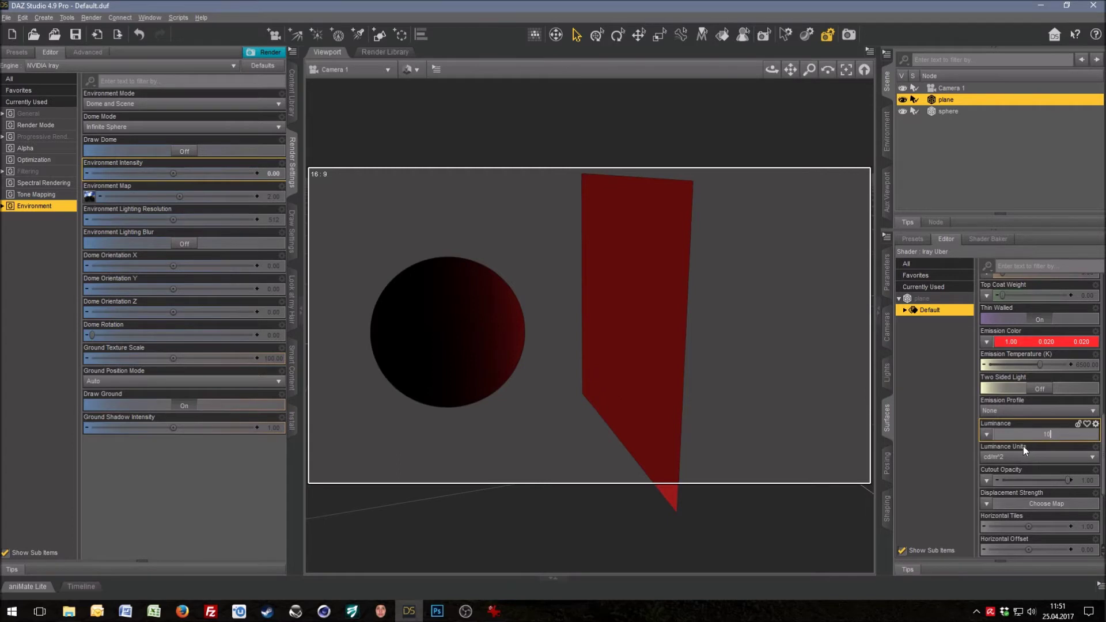
{"action": "type", "text": "000"}
{"action": "key", "text": "Return"}
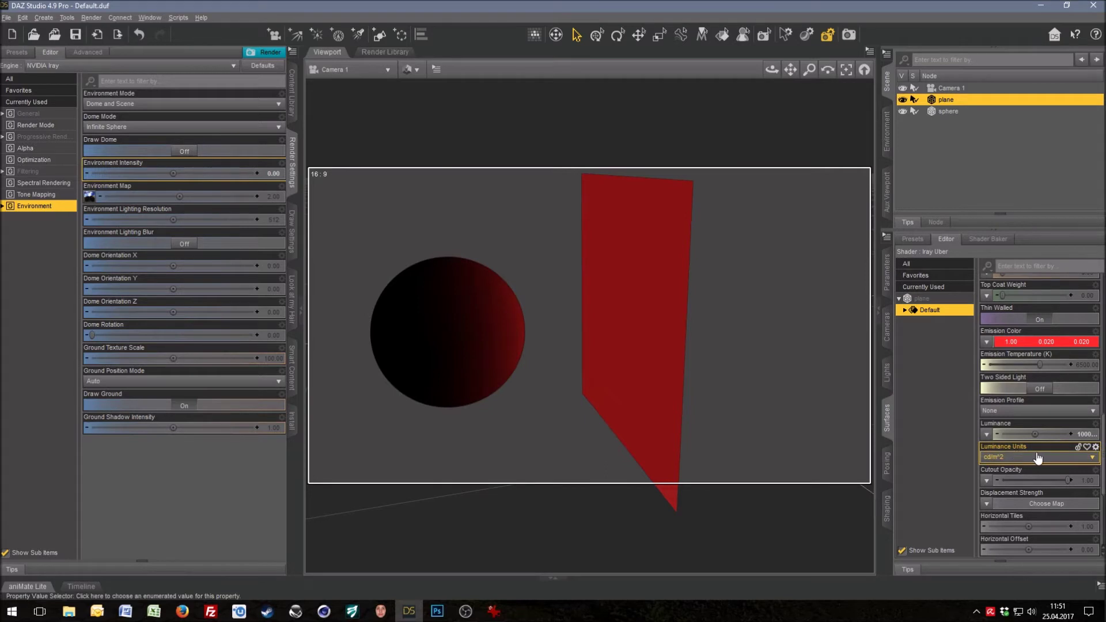
{"action": "left_click", "coordinate": [1081, 435]}
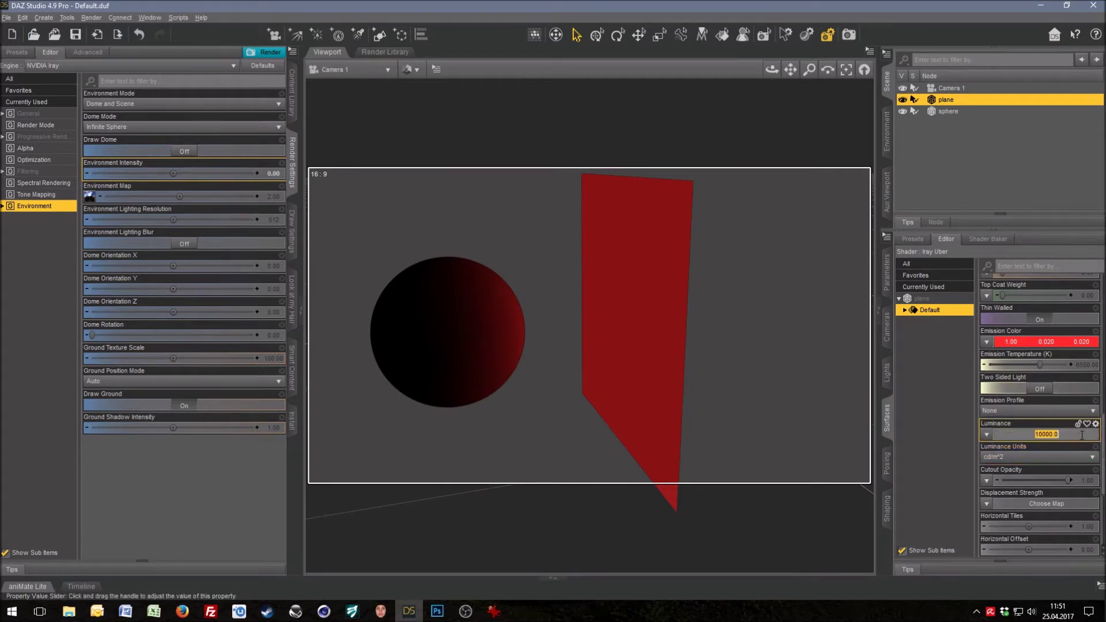
{"action": "left_click", "coordinate": [1032, 455]}
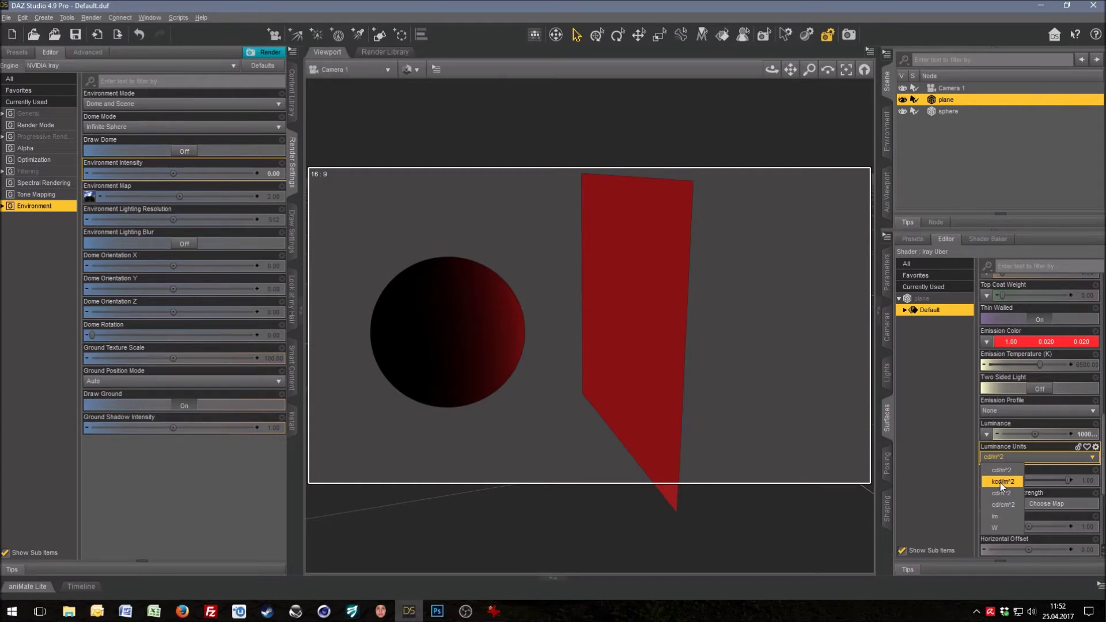
{"action": "left_click", "coordinate": [1000, 483]}
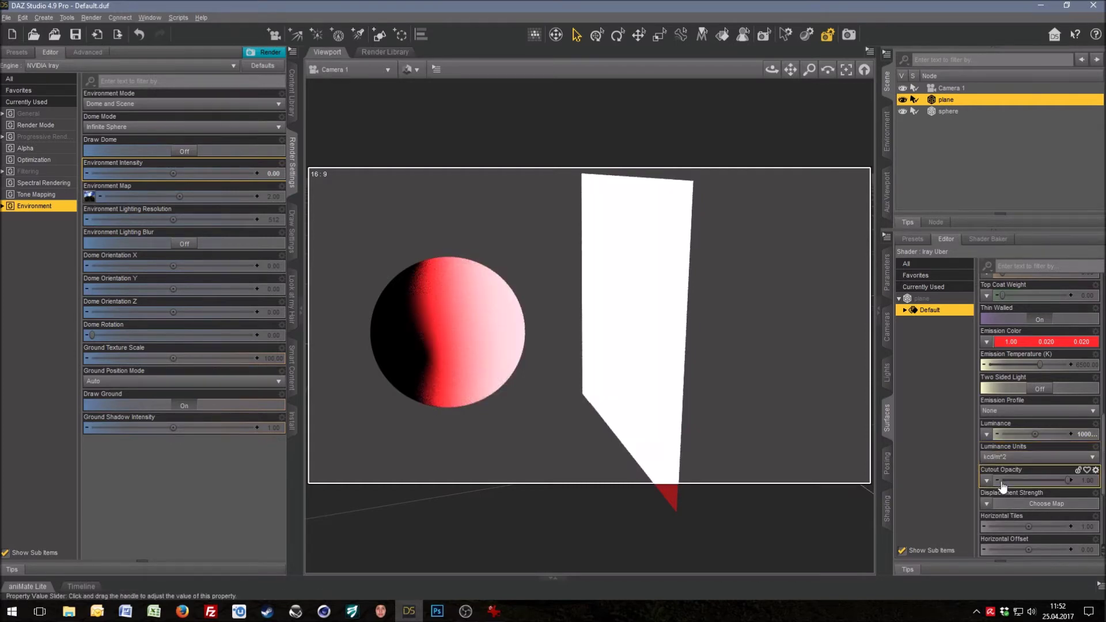
Step: Settle Luminance at 50 kcd/m^2 after trying 5000, then view the NeonWonderland reference render
{"action": "left_click", "coordinate": [1074, 435]}
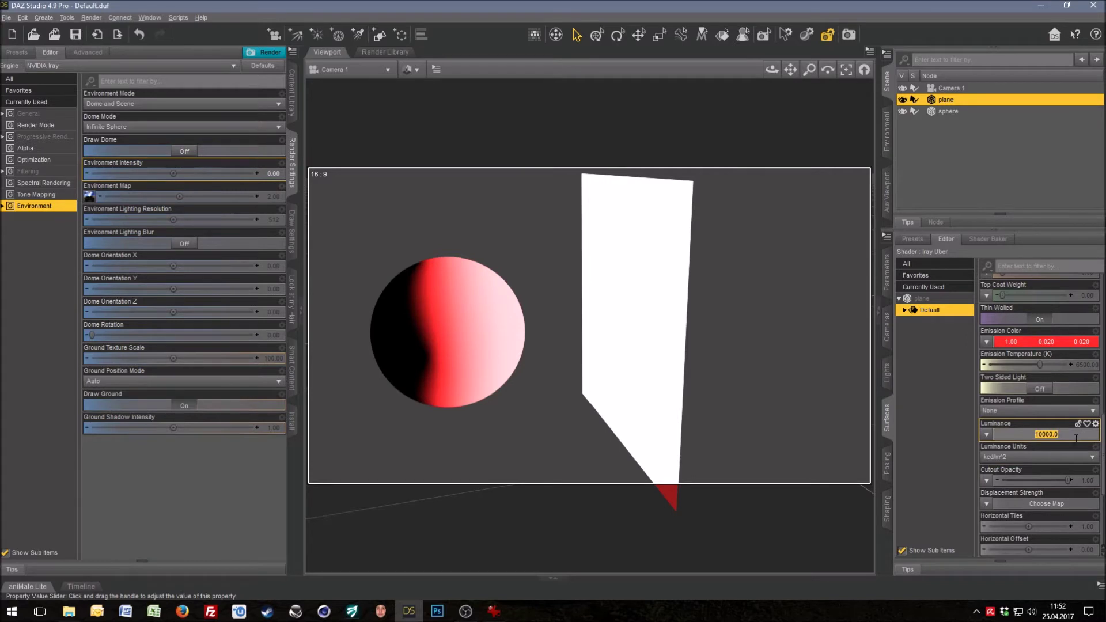
{"action": "type", "text": "50"}
{"action": "key", "text": "Return"}
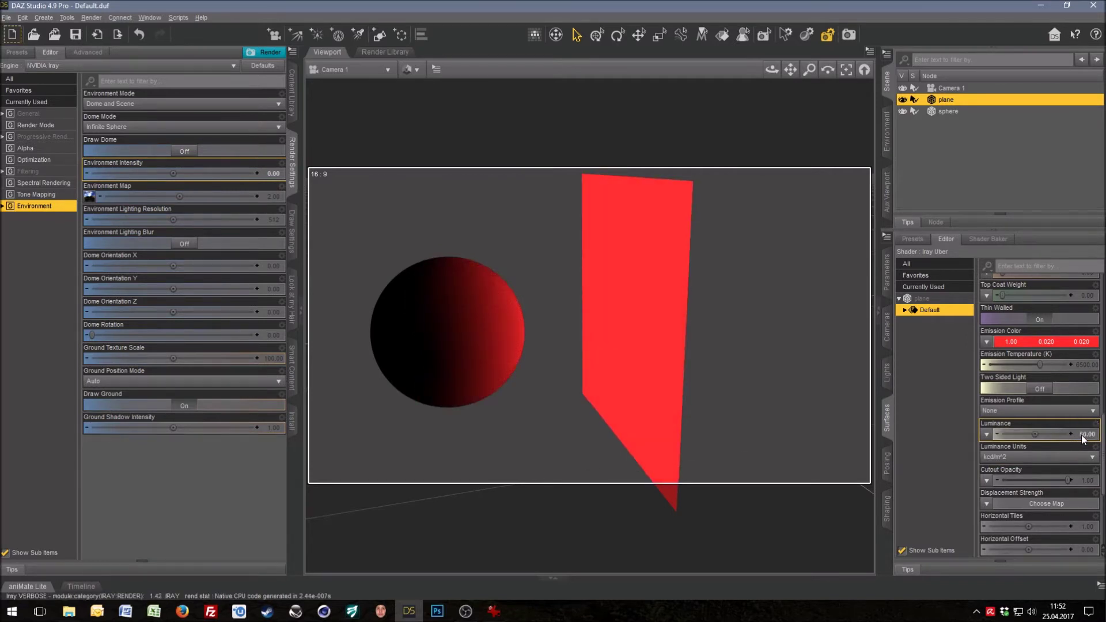
{"action": "left_click", "coordinate": [1082, 436]}
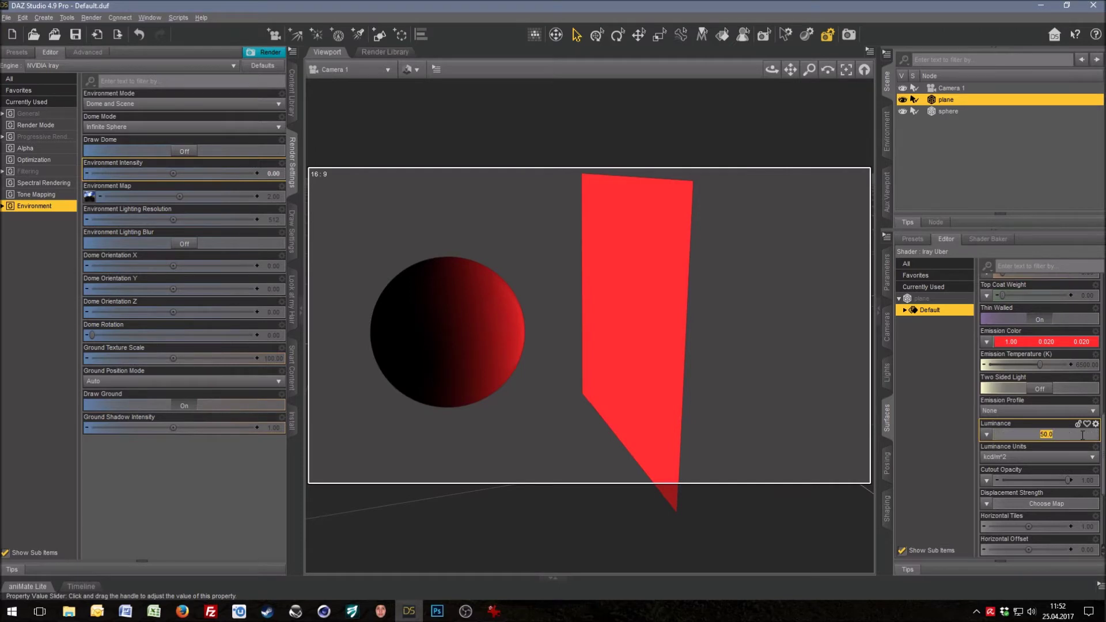
{"action": "type", "text": "5000"}
{"action": "key", "text": "Return"}
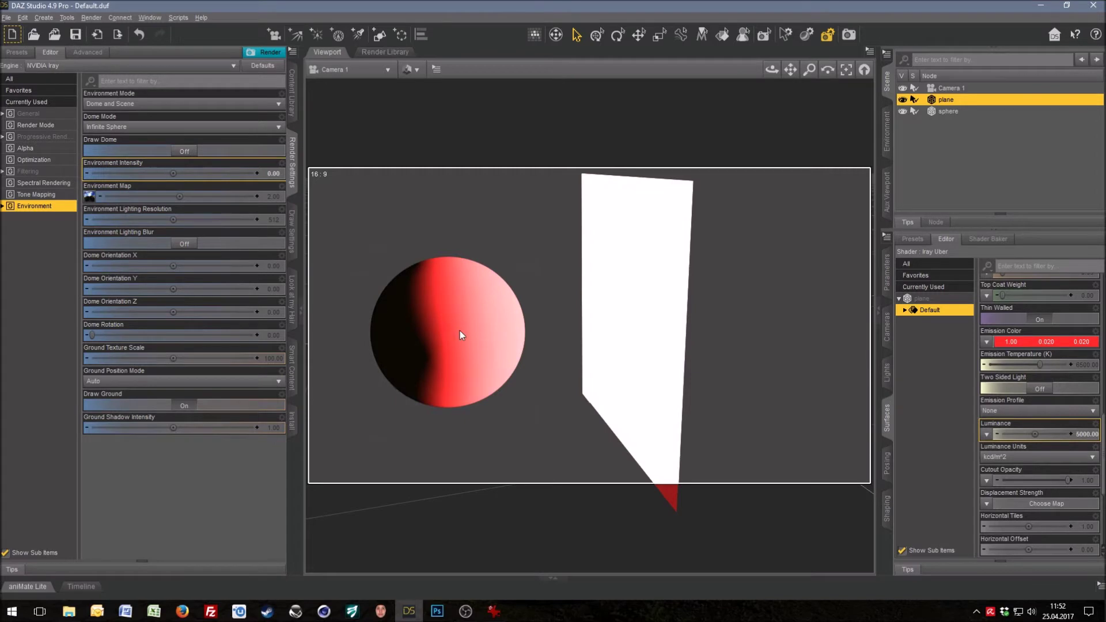
{"action": "left_click", "coordinate": [1079, 434]}
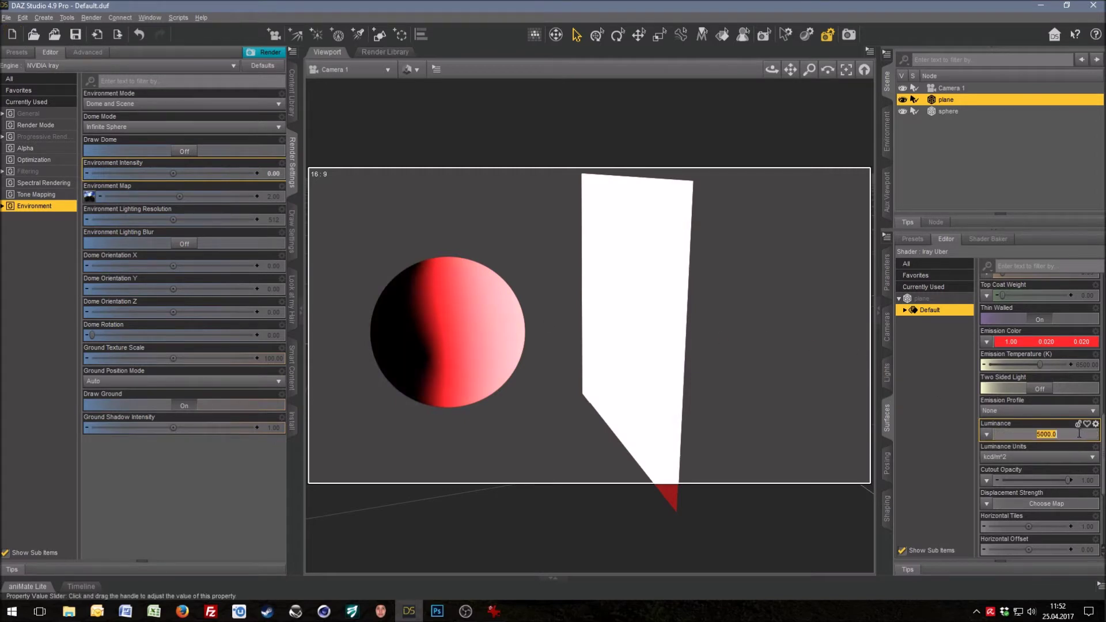
{"action": "type", "text": "50"}
{"action": "key", "text": "Return"}
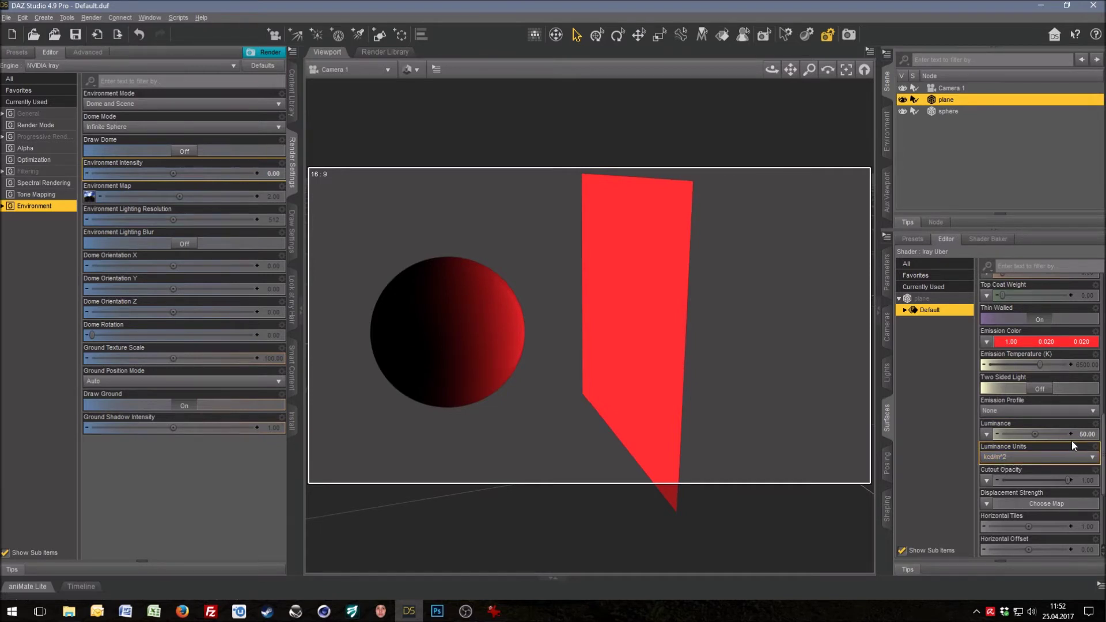
{"action": "mouse_move", "coordinate": [1086, 435]}
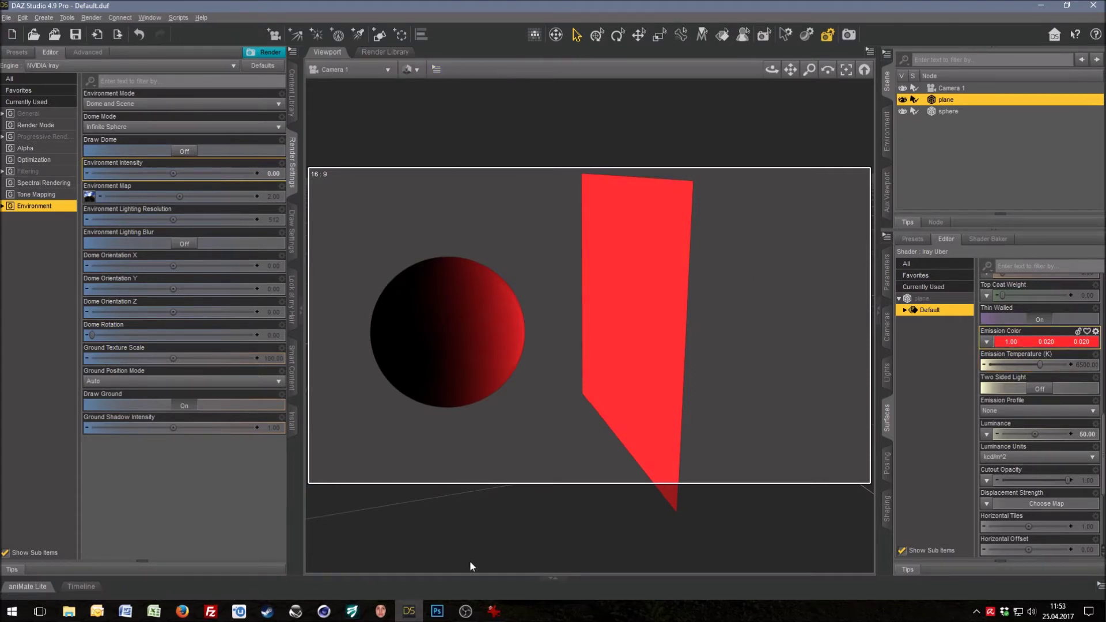
{"action": "left_click", "coordinate": [495, 618]}
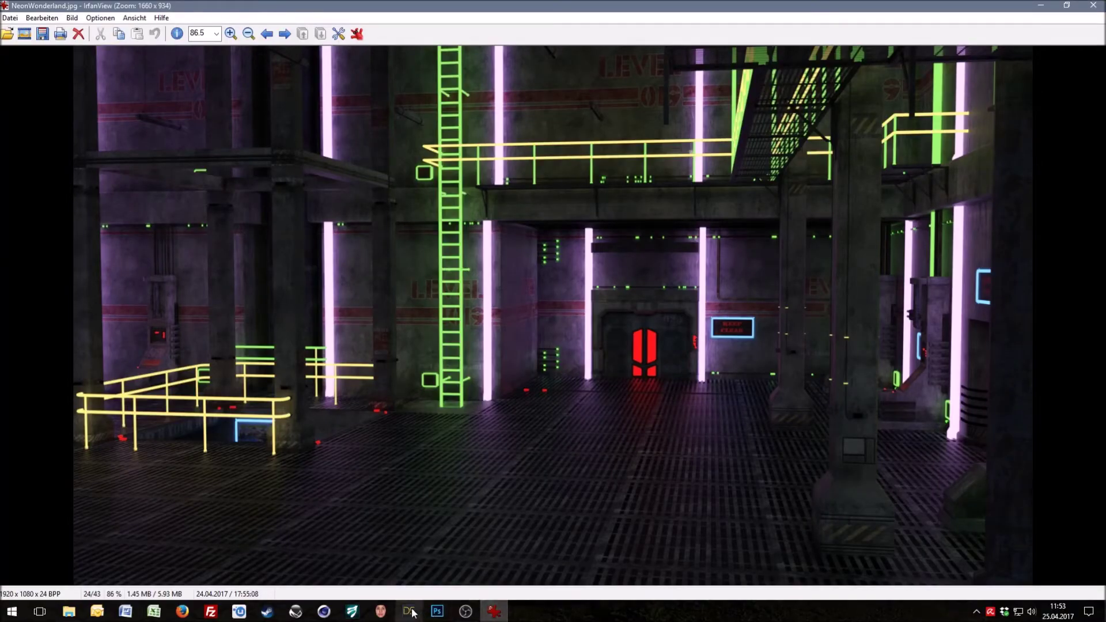
{"action": "mouse_move", "coordinate": [412, 613]}
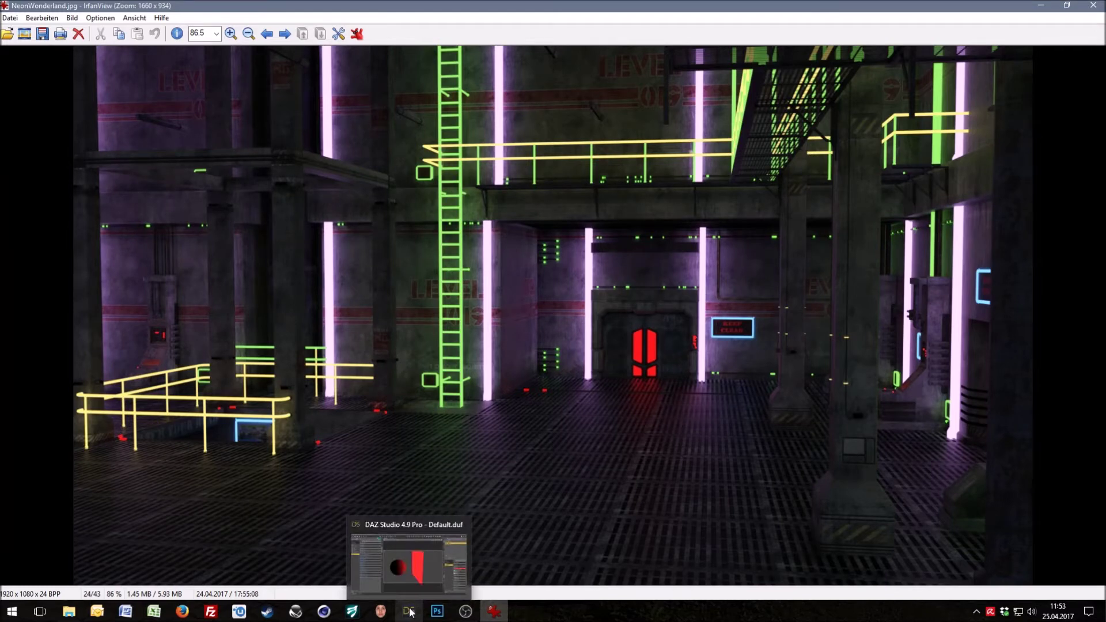
{"action": "left_click", "coordinate": [410, 611]}
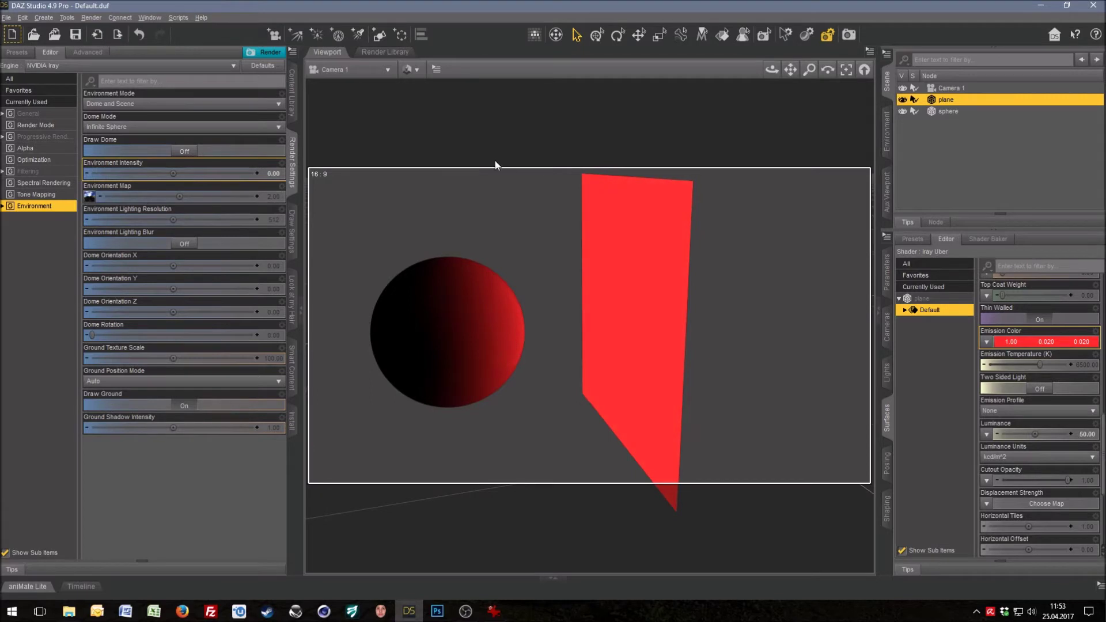
Step: Open the recent tutorial_neon.duf scene without saving the current sphere-and-plane scene
{"action": "left_click", "coordinate": [7, 17]}
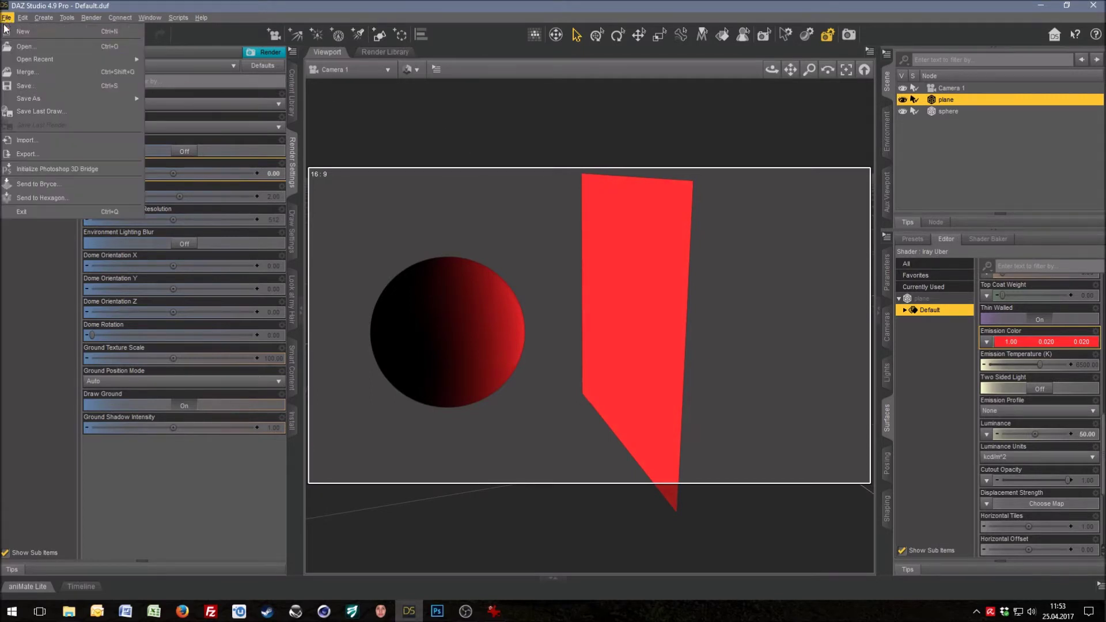
{"action": "mouse_move", "coordinate": [37, 60]}
{"action": "left_click", "coordinate": [160, 61]}
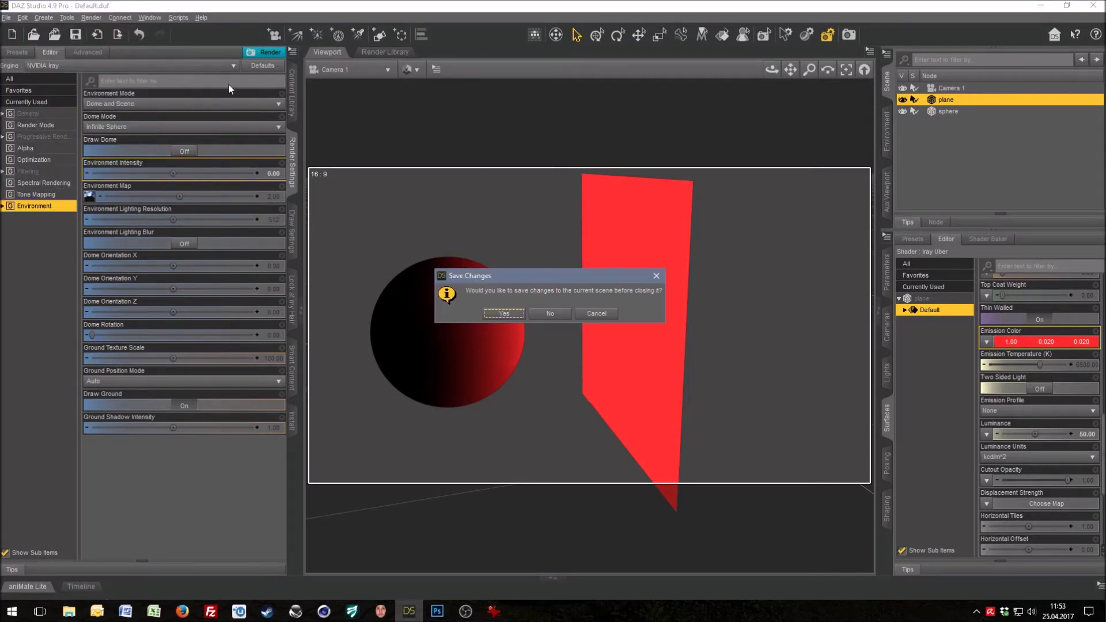
{"action": "left_click", "coordinate": [547, 313]}
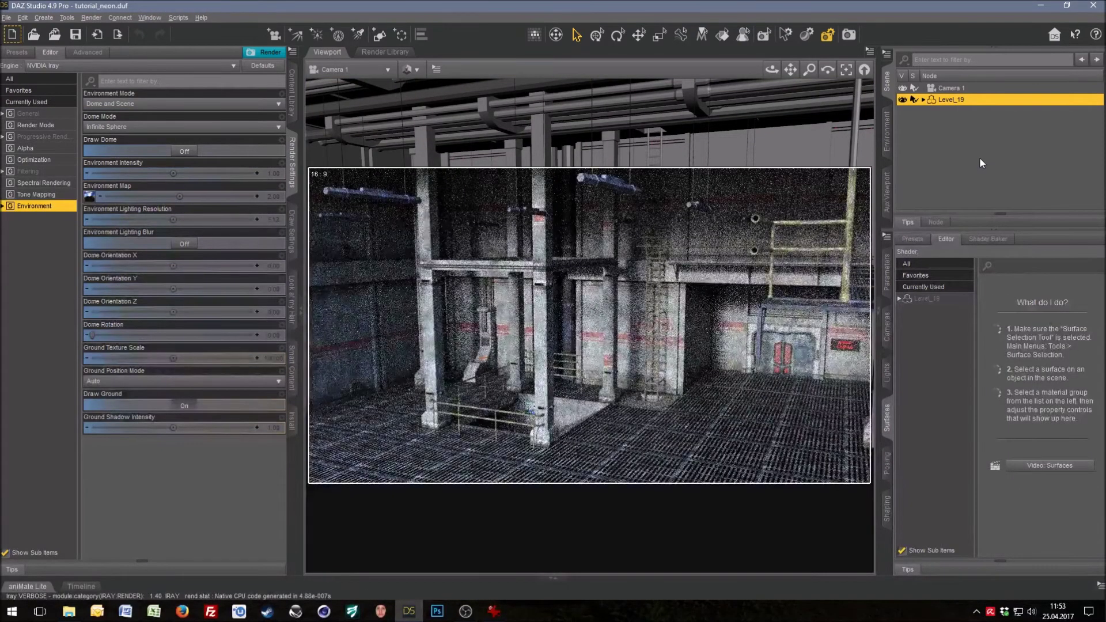
{"action": "double_click", "coordinate": [270, 174]}
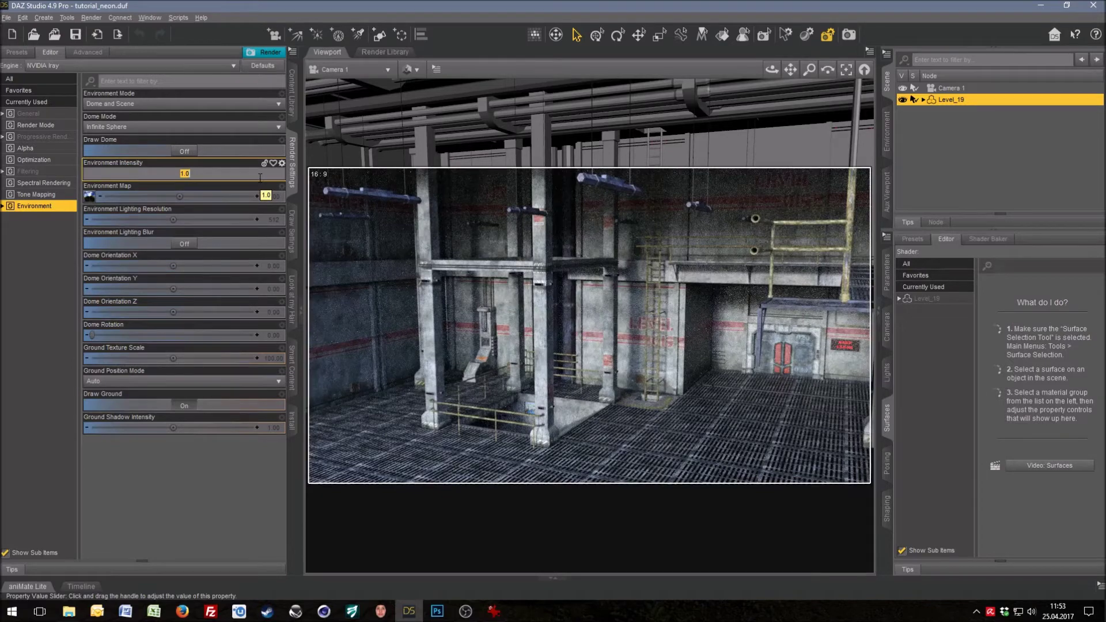
Step: Lower Environment Intensity to 0.050 after testing 0, 0.1 and 0.5
{"action": "type", "text": "0"}
{"action": "key", "text": "Return"}
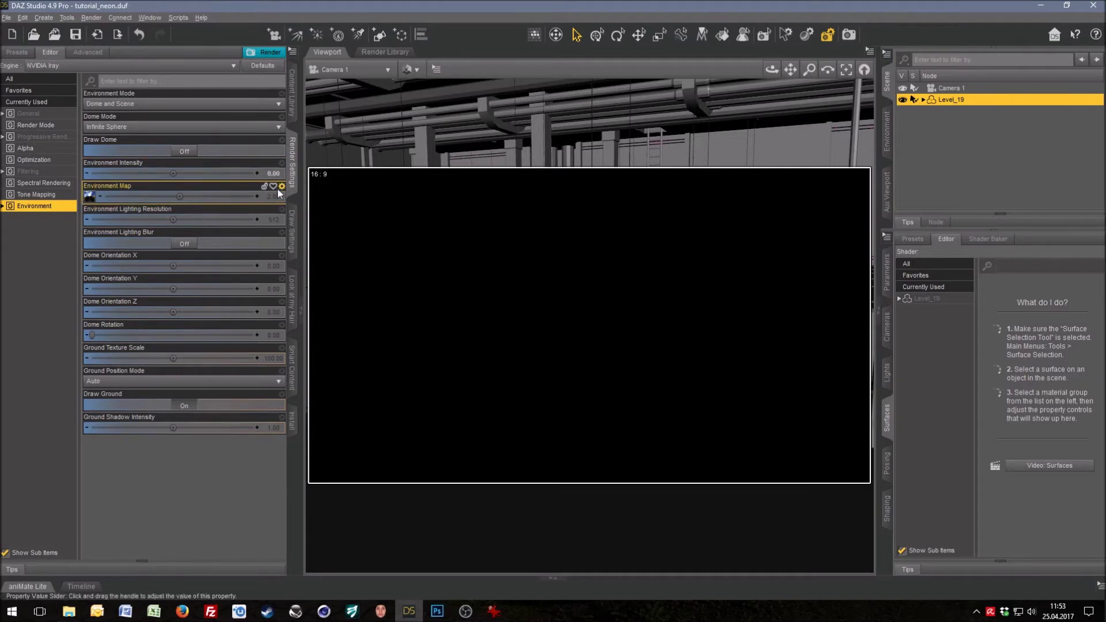
{"action": "left_click", "coordinate": [271, 174]}
{"action": "type", "text": "0.1"}
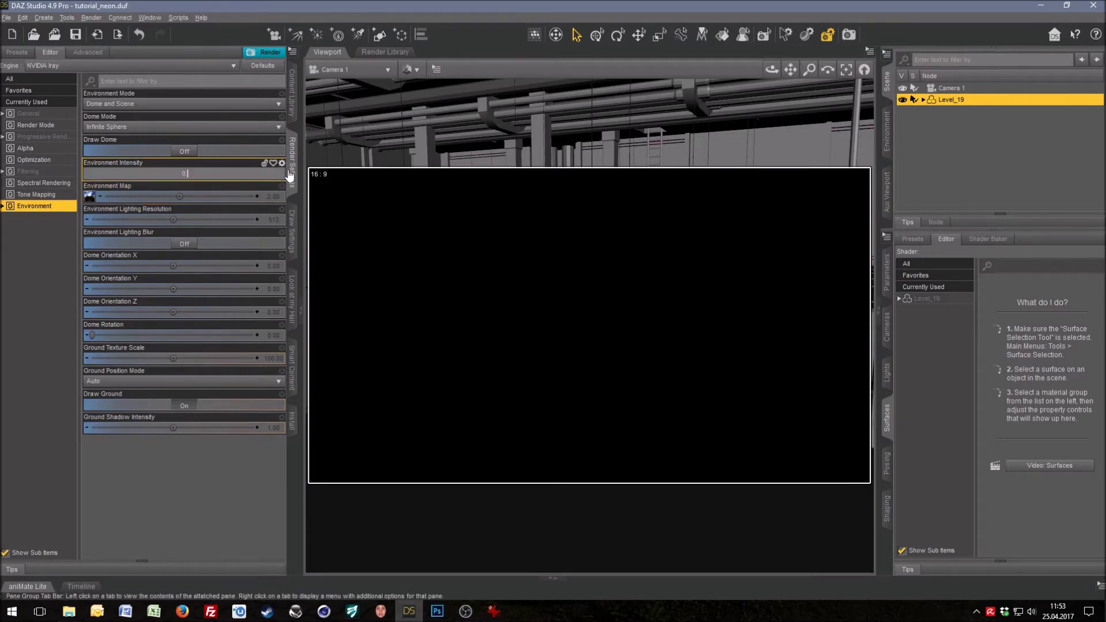
{"action": "key", "text": "Return"}
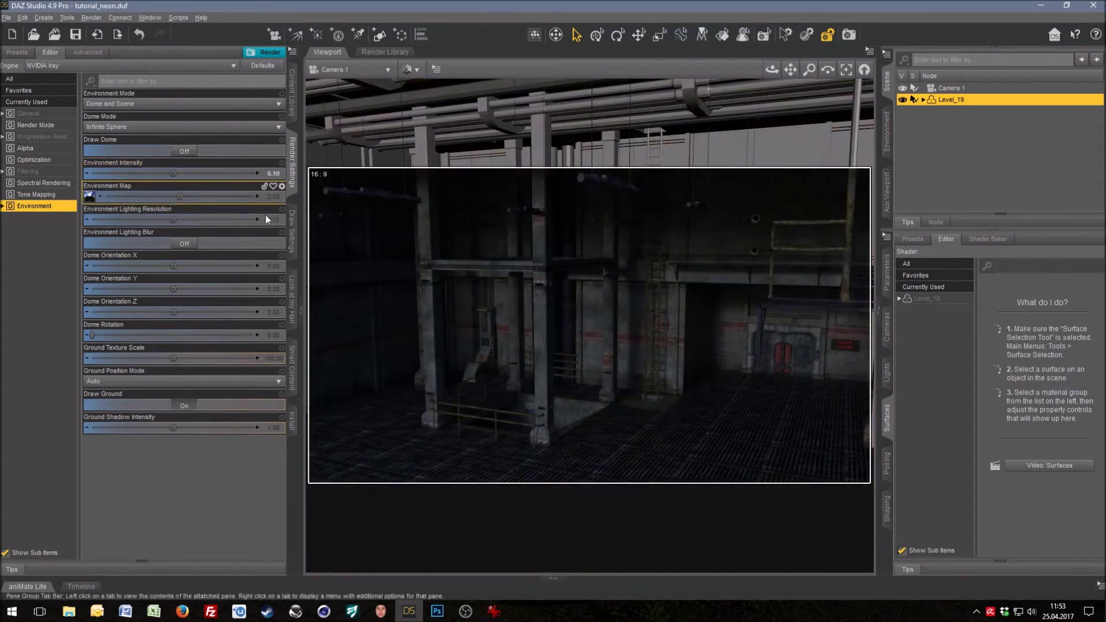
{"action": "left_click", "coordinate": [273, 173]}
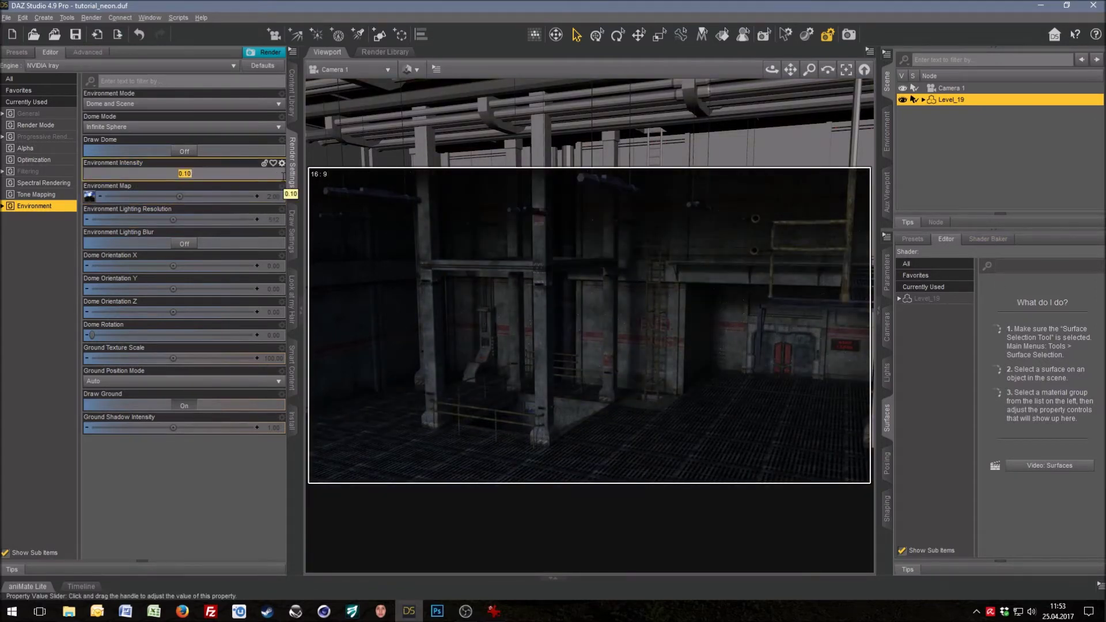
{"action": "type", "text": "00"}
{"action": "type", "text": ".5"}
{"action": "key", "text": "Return"}
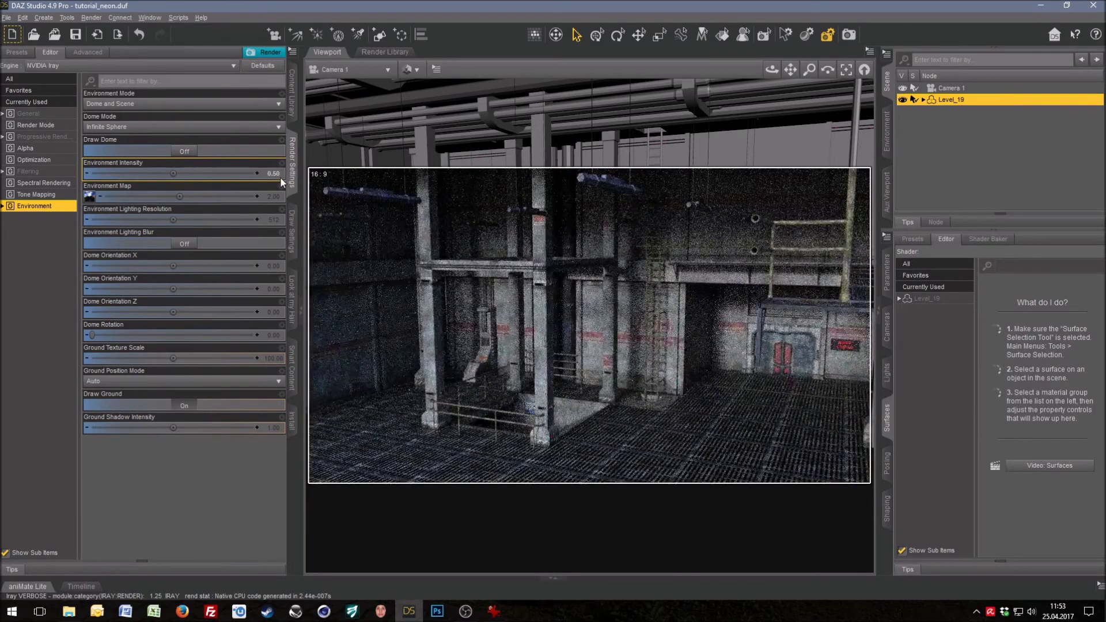
{"action": "left_click", "coordinate": [275, 175]}
{"action": "type", "text": "0.050"}
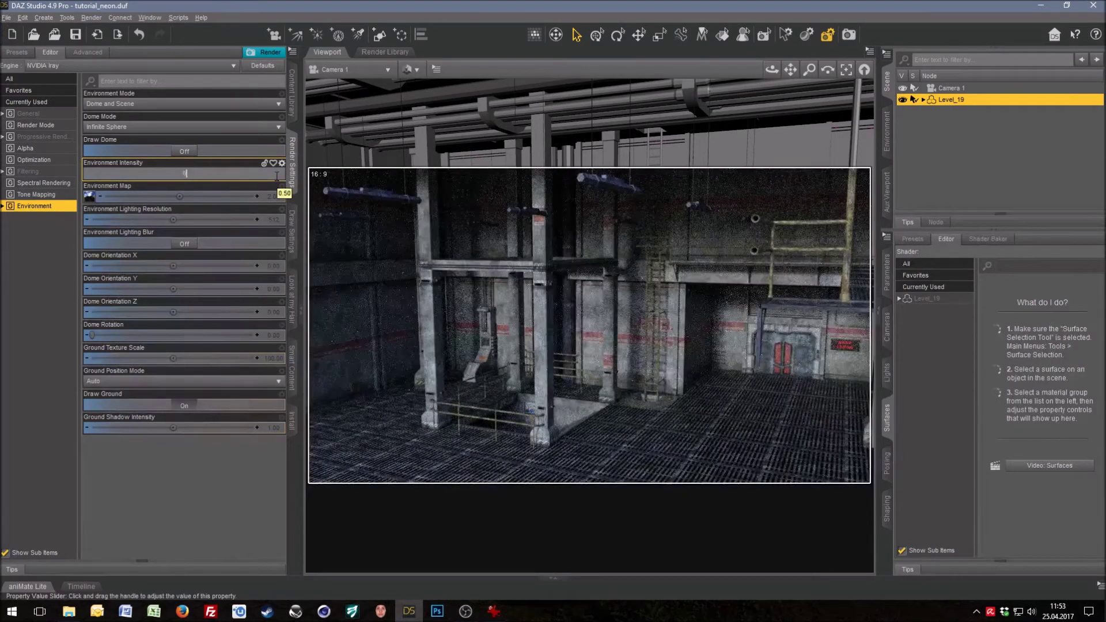
{"action": "key", "text": "Return"}
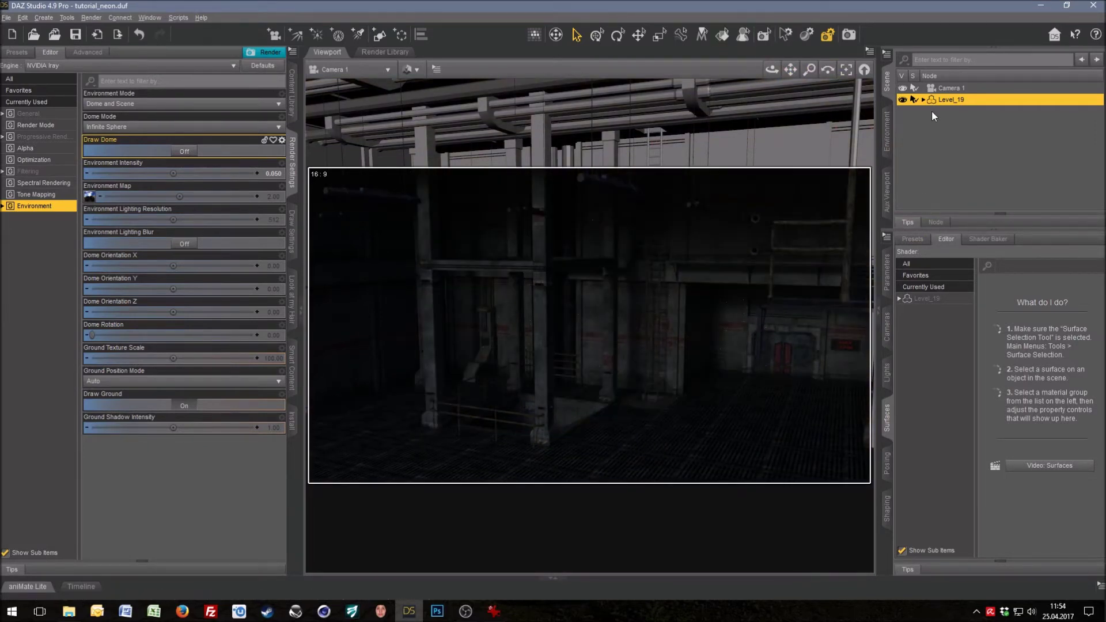
{"action": "left_click", "coordinate": [722, 39]}
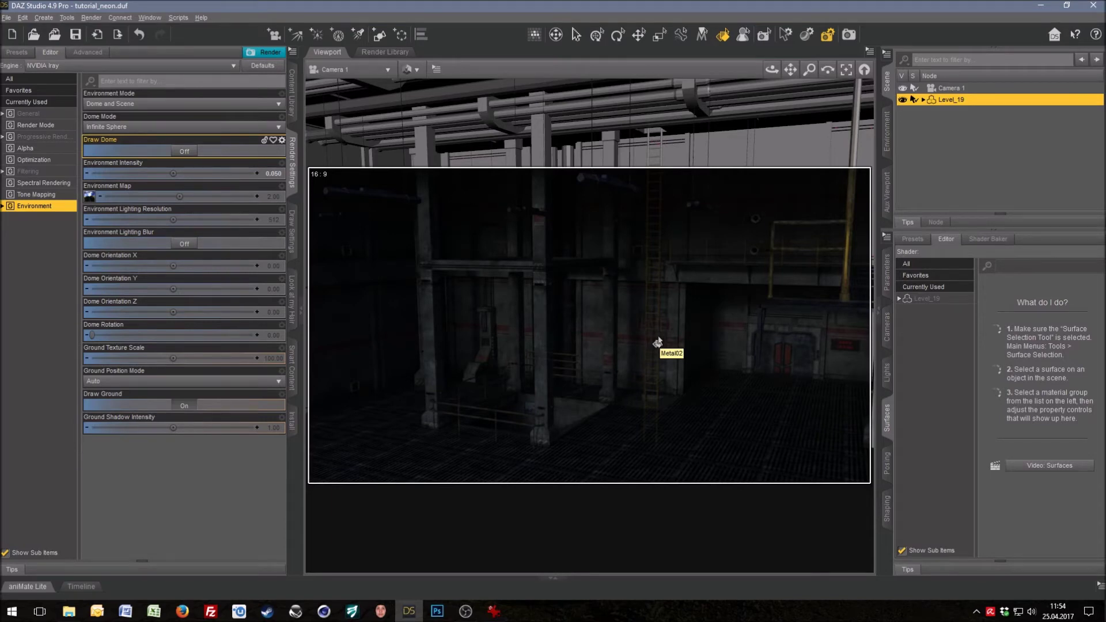
Step: Select the door sign's DoorsGlass surface in the viewport
{"action": "left_click", "coordinate": [786, 364]}
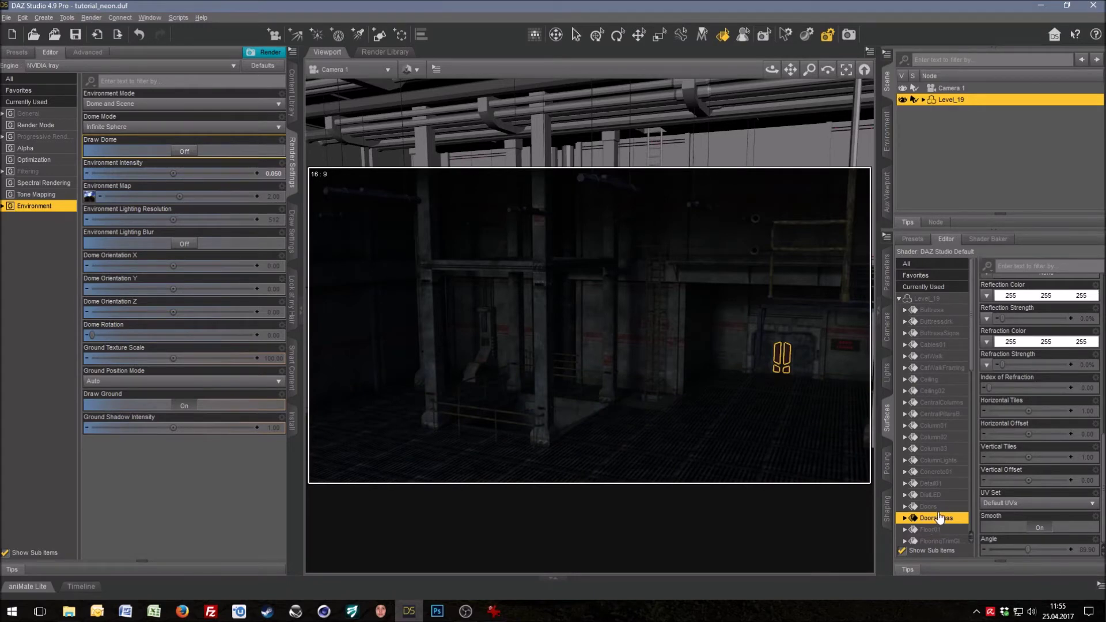
{"action": "left_click", "coordinate": [176, 19]}
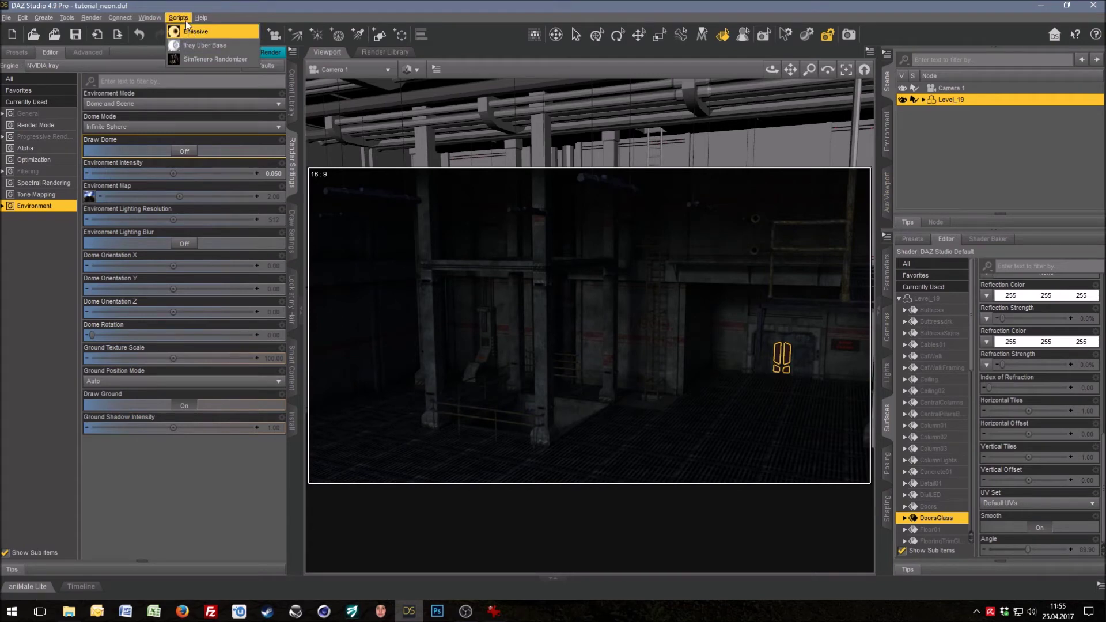
Step: Apply the Emissive shader preset to the DoorsGlass door-sign surface
{"action": "left_click", "coordinate": [192, 32]}
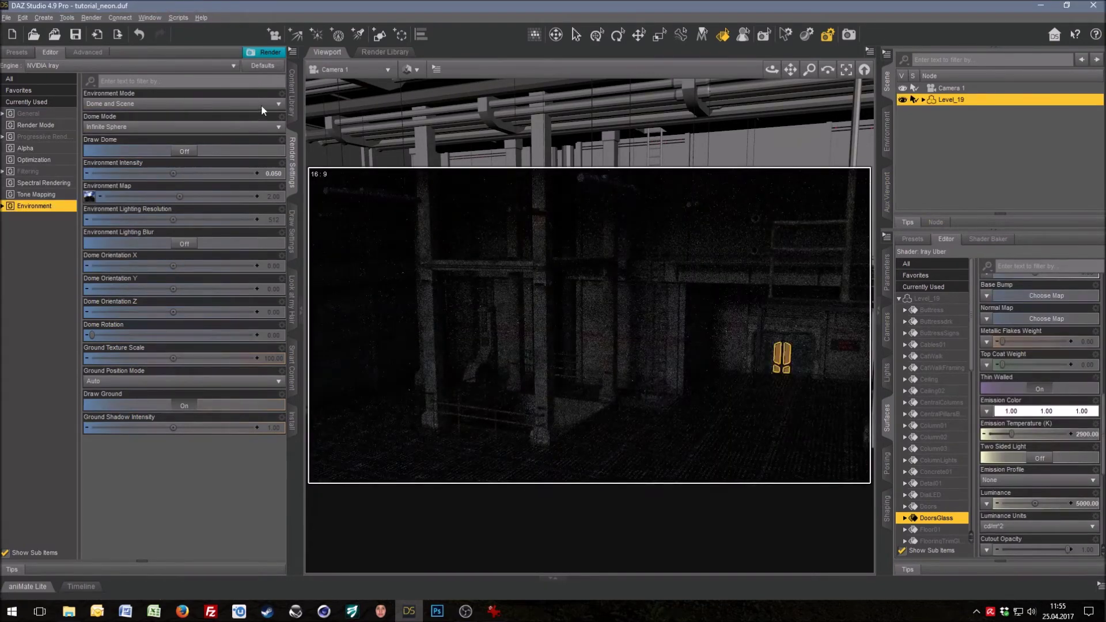
{"action": "left_click", "coordinate": [292, 92]}
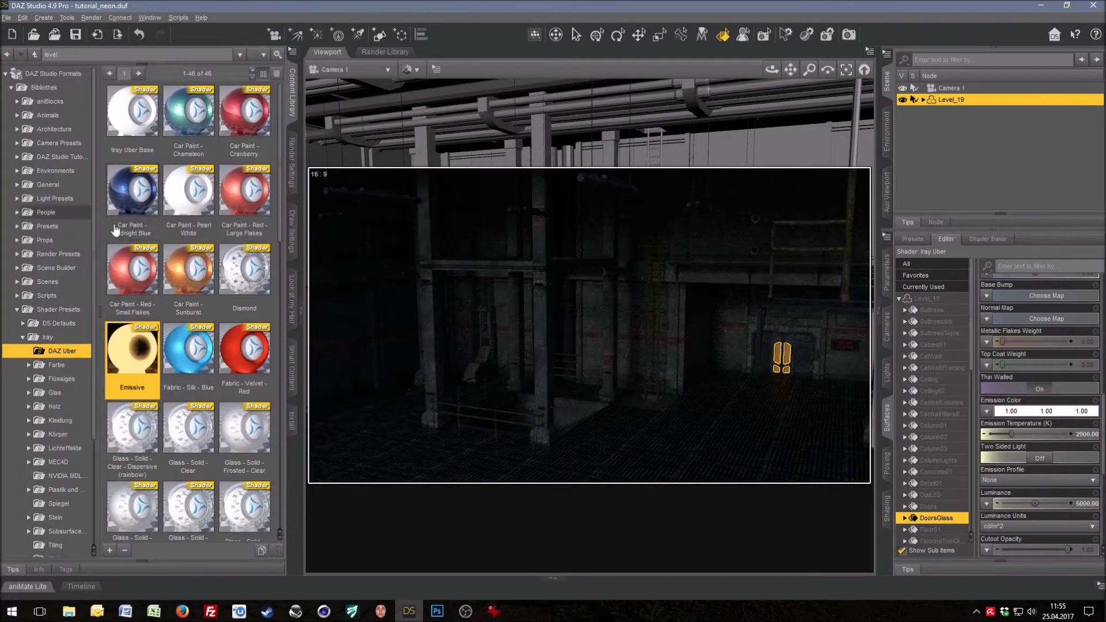
{"action": "left_click", "coordinate": [53, 144]}
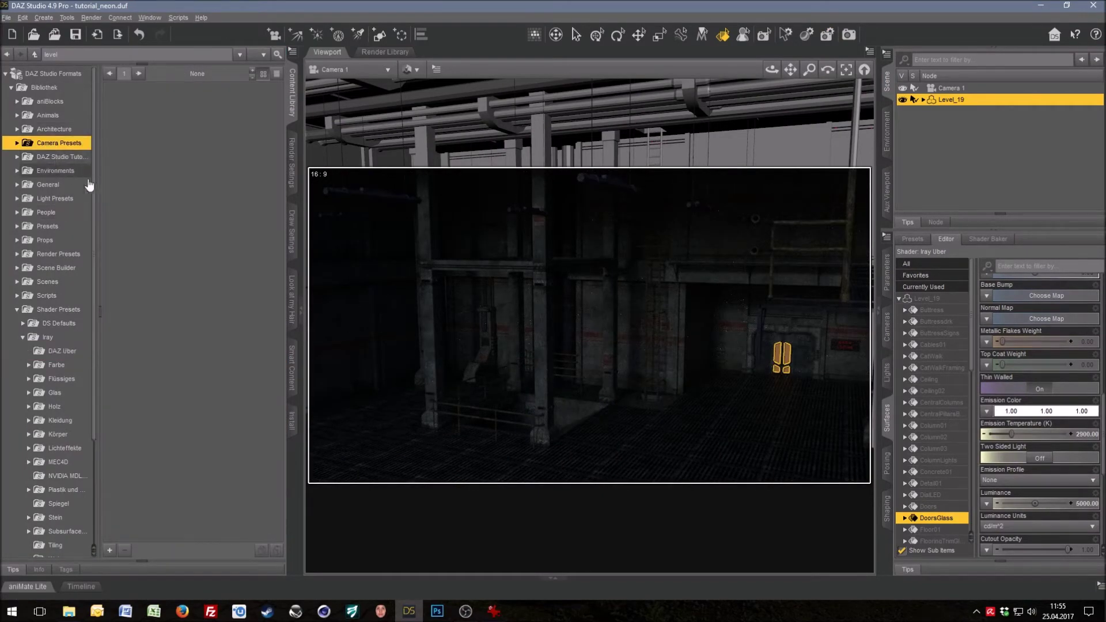
{"action": "left_click", "coordinate": [292, 161]}
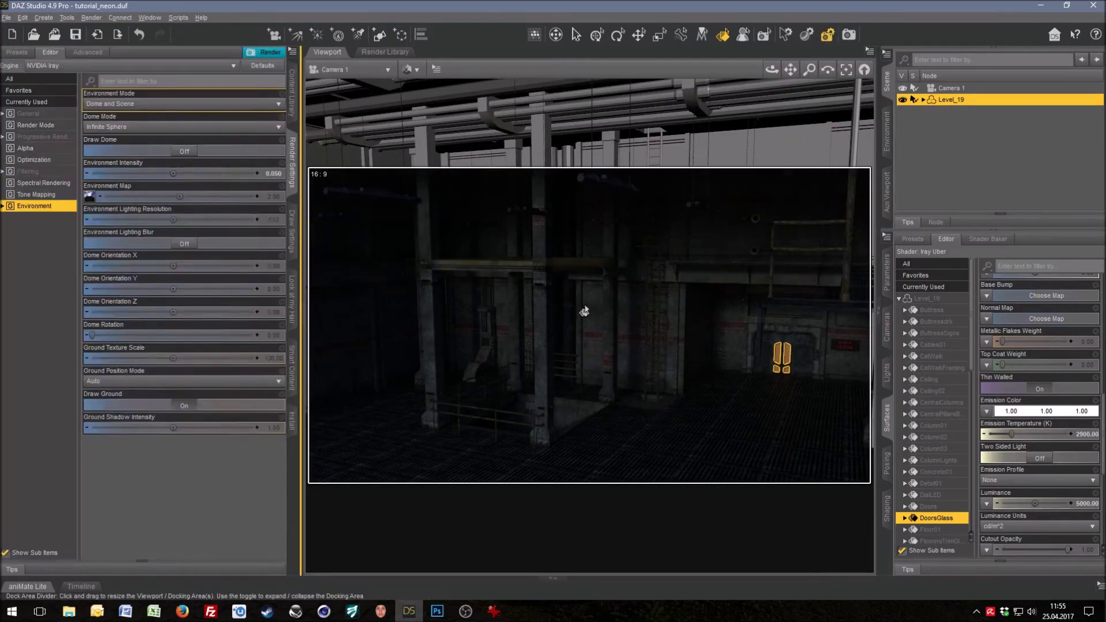
{"action": "left_click", "coordinate": [177, 19]}
{"action": "left_click", "coordinate": [178, 20]}
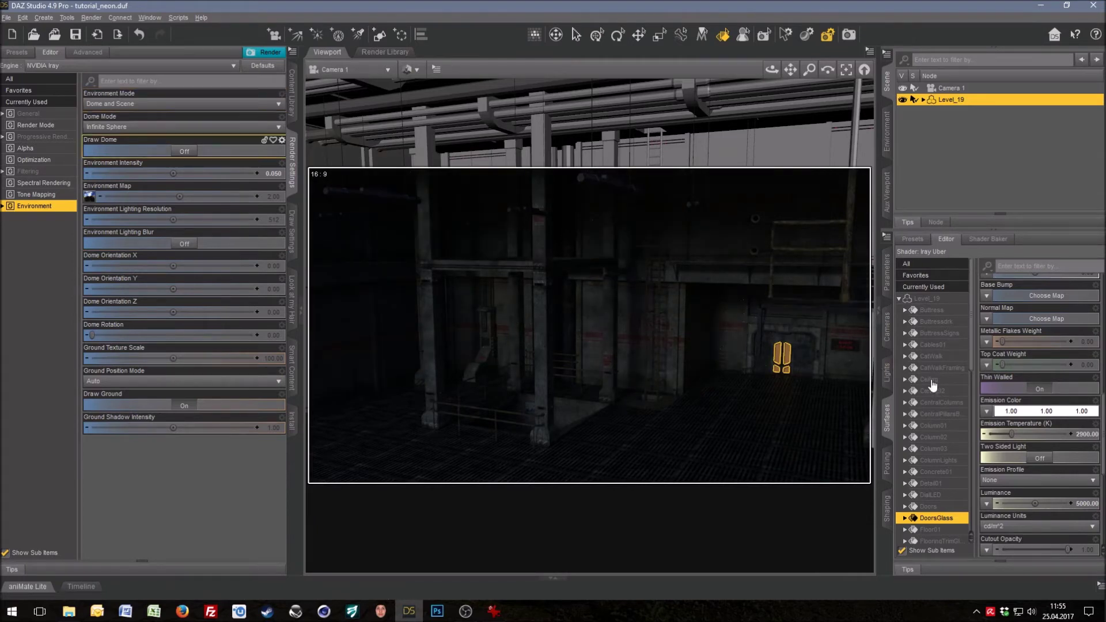
{"action": "scroll", "coordinate": [952, 378], "scroll_direction": "down", "scroll_amount": 2}
{"action": "scroll", "coordinate": [1045, 384], "scroll_direction": "down", "scroll_amount": 4}
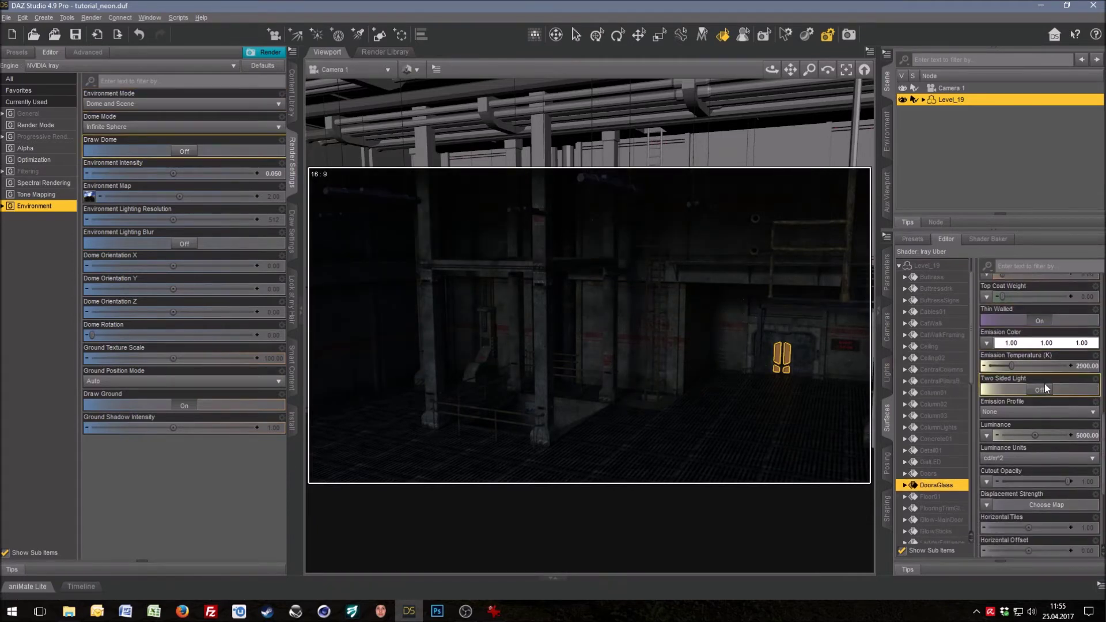
{"action": "scroll", "coordinate": [1025, 389], "scroll_direction": "down", "scroll_amount": 1}
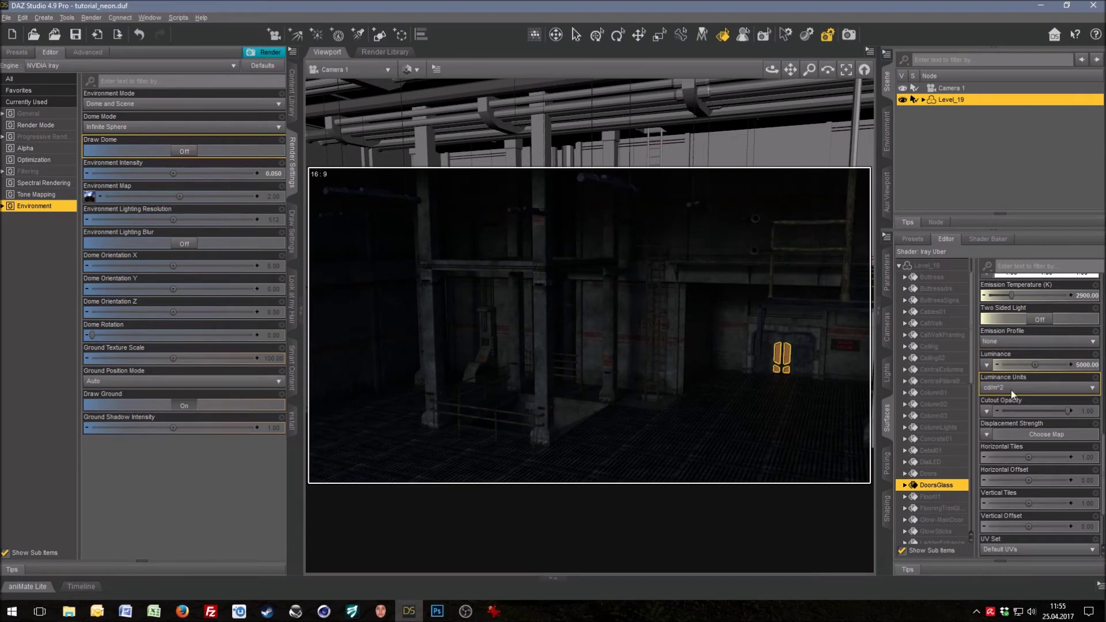
{"action": "scroll", "coordinate": [1036, 372], "scroll_direction": "up", "scroll_amount": 3}
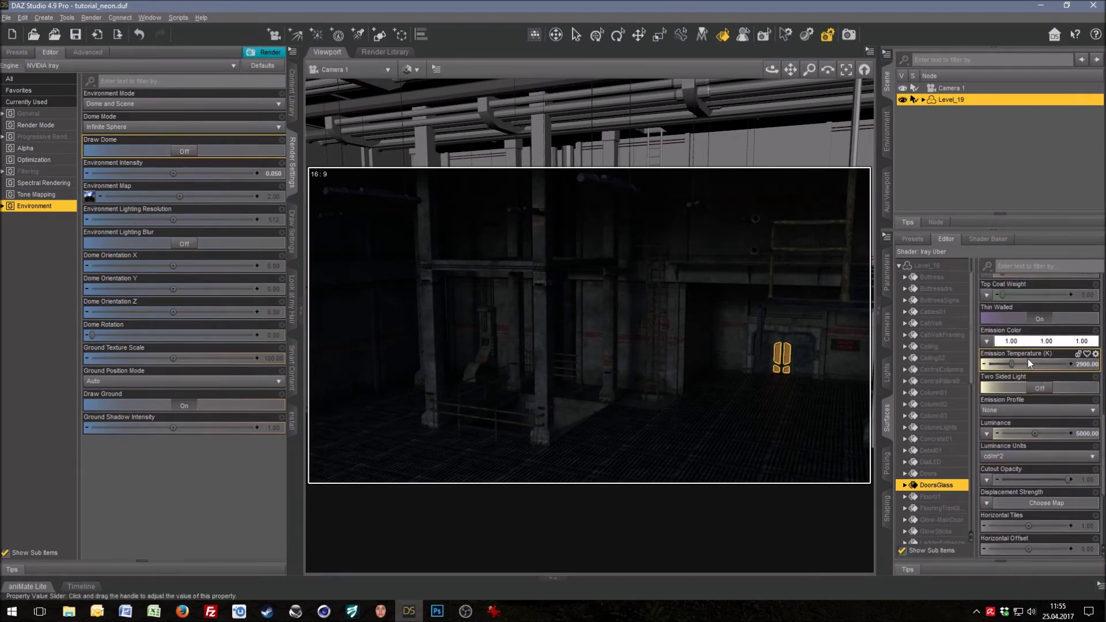
Step: Set DoorsGlass emission to 6500 K and pure red, with Two Sided Light on
{"action": "left_click", "coordinate": [1081, 365]}
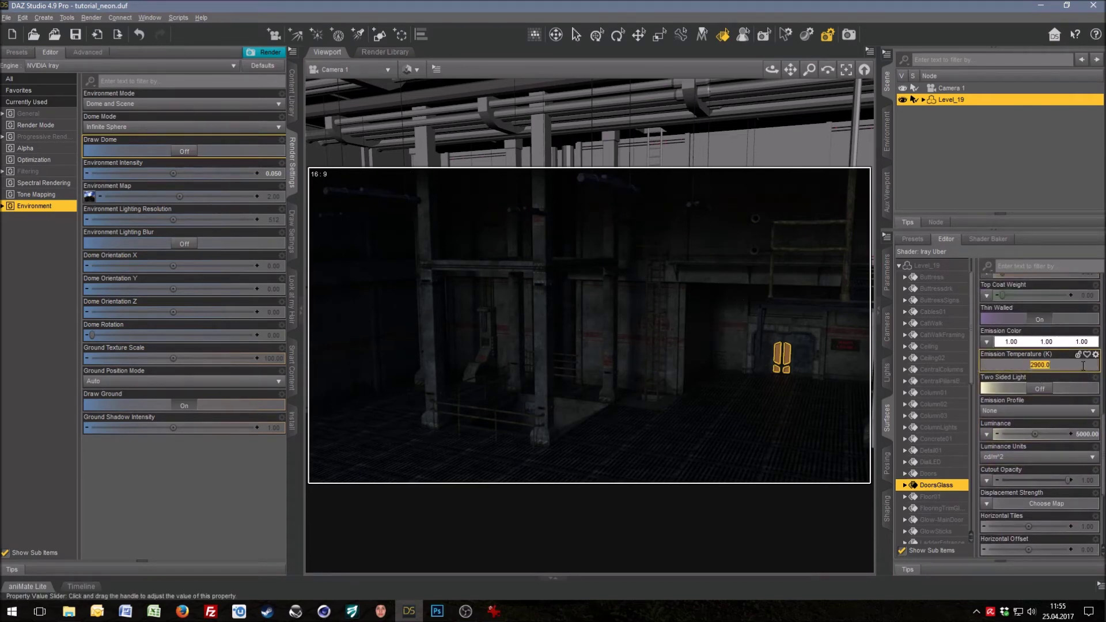
{"action": "type", "text": "6500"}
{"action": "key", "text": "Return"}
{"action": "left_click", "coordinate": [1046, 343]}
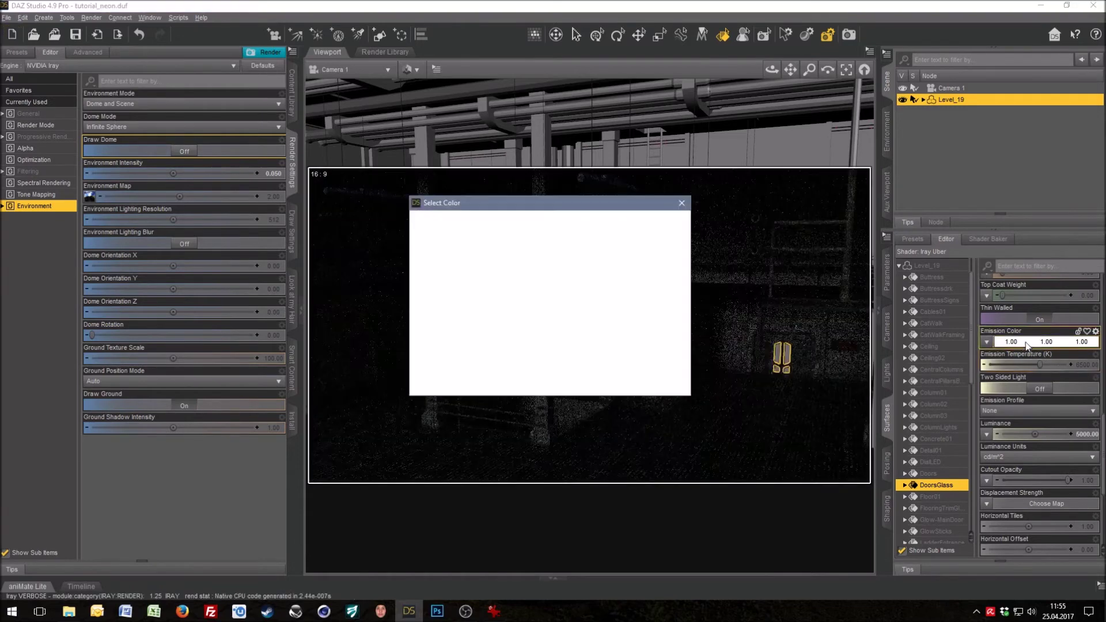
{"action": "left_click_drag", "start_coordinate": [659, 231], "coordinate": [678, 219]}
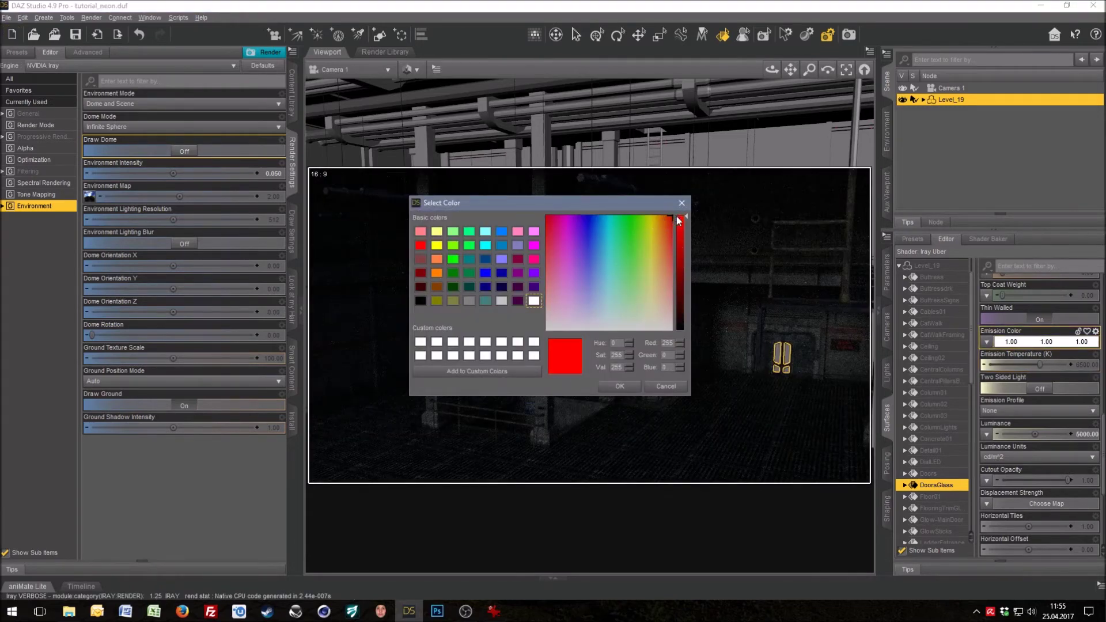
{"action": "left_click", "coordinate": [621, 385]}
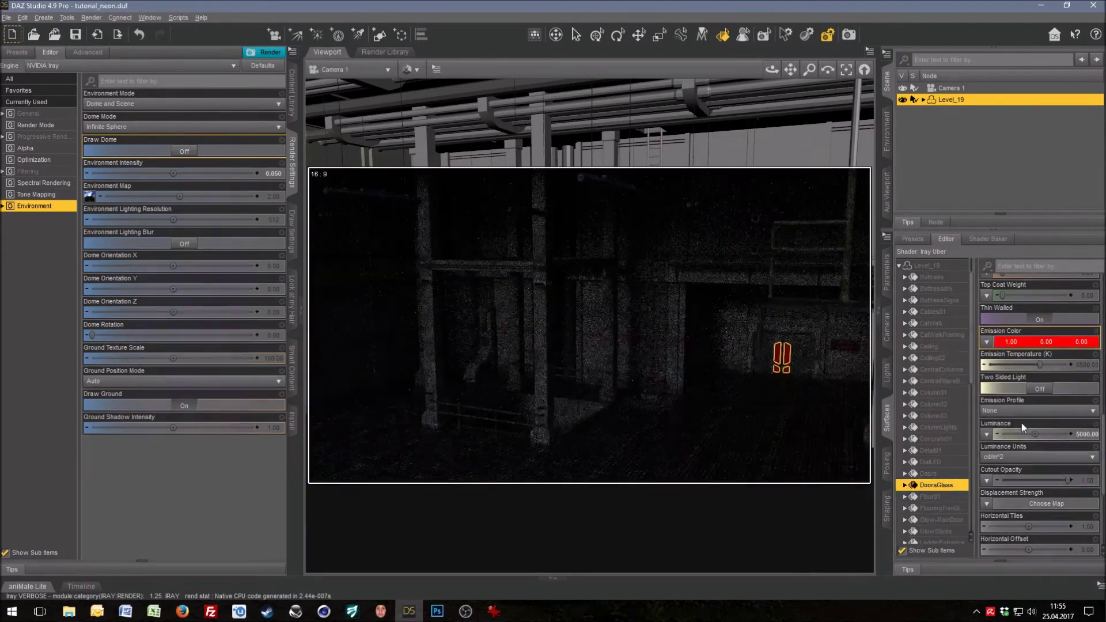
{"action": "left_click", "coordinate": [1043, 389]}
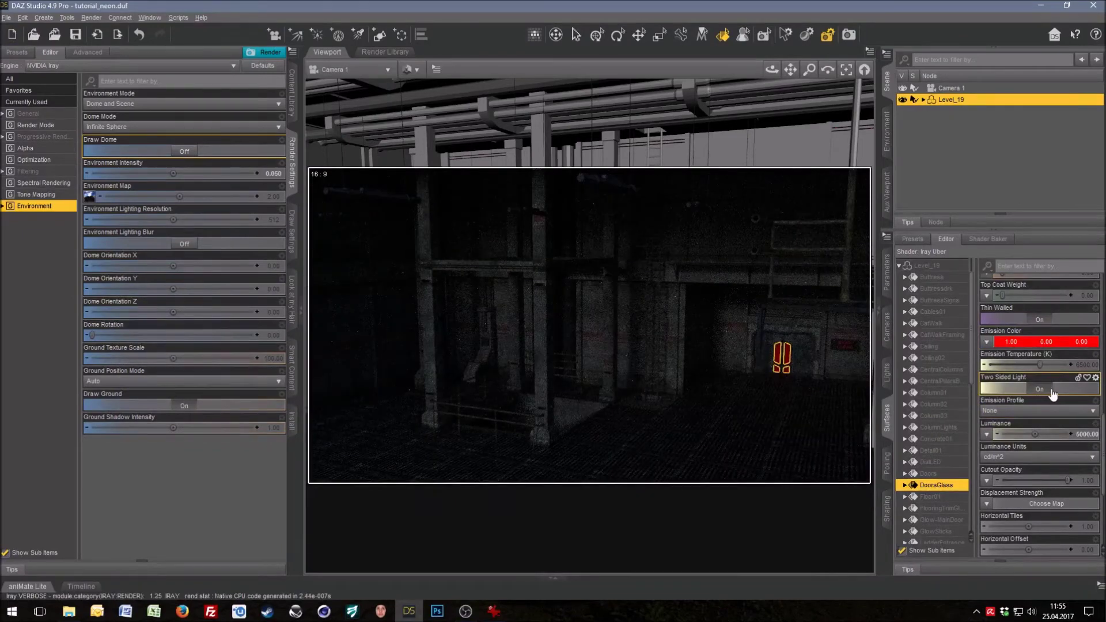
Step: Set the luminance units to kcd/m^2 and the luminance to 50
{"action": "left_click", "coordinate": [1007, 457]}
{"action": "left_click", "coordinate": [1005, 481]}
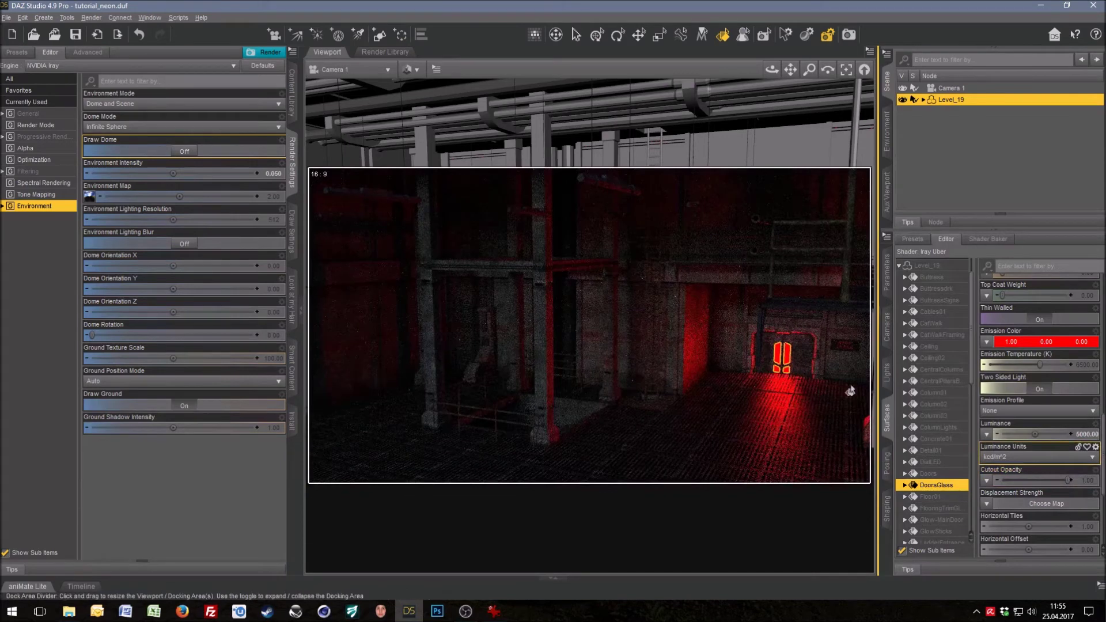
{"action": "left_click", "coordinate": [1082, 436]}
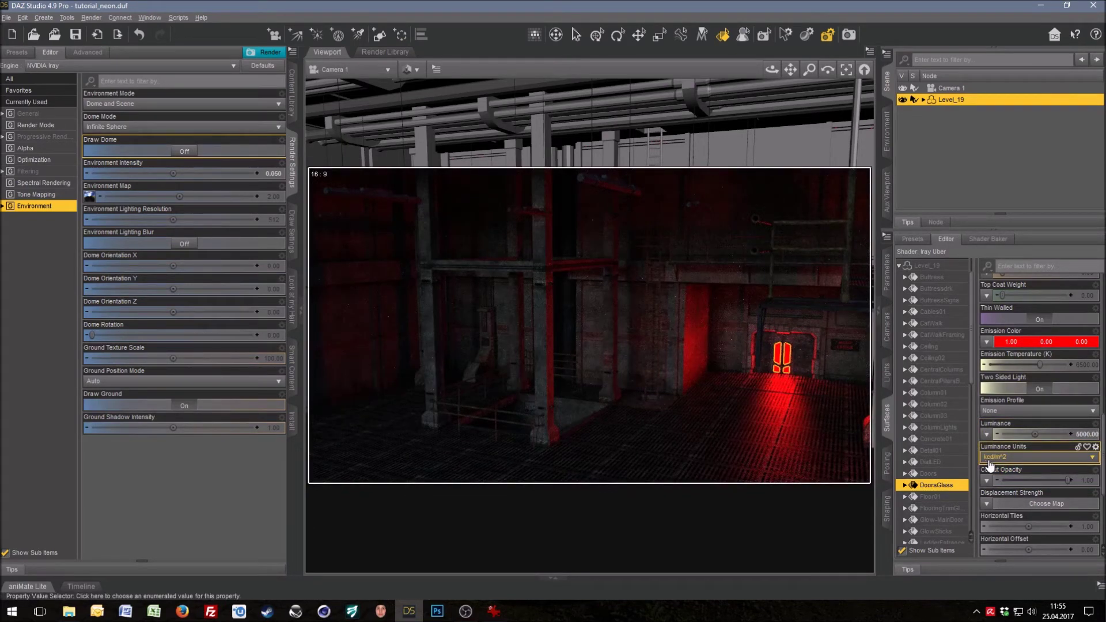
{"action": "left_click", "coordinate": [1077, 436]}
{"action": "type", "text": "50"}
{"action": "key", "text": "Return"}
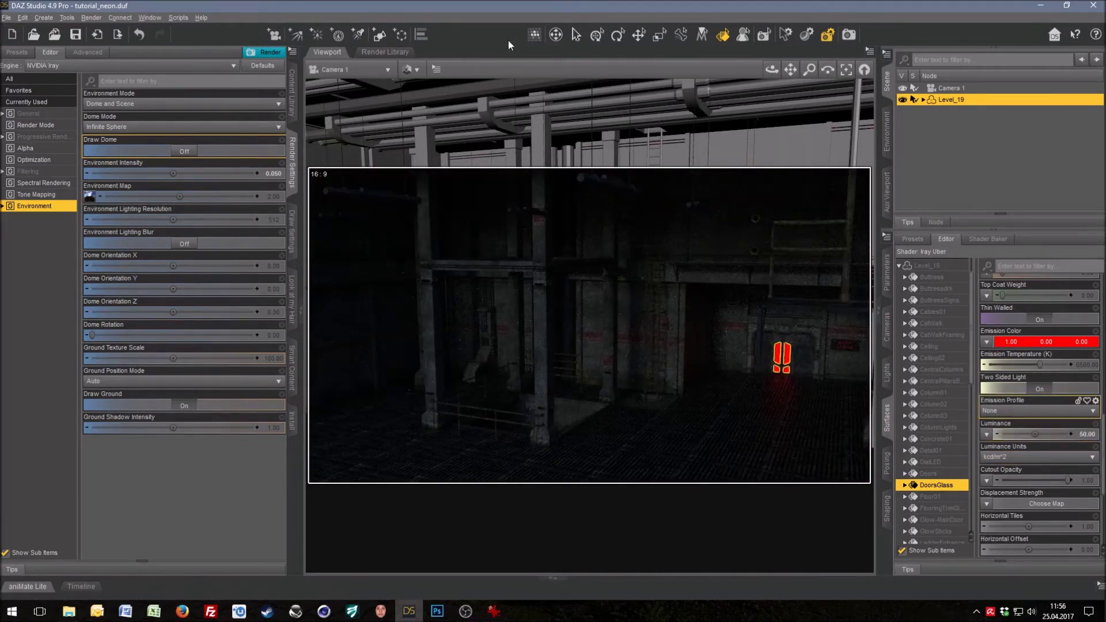
{"action": "left_click", "coordinate": [577, 37]}
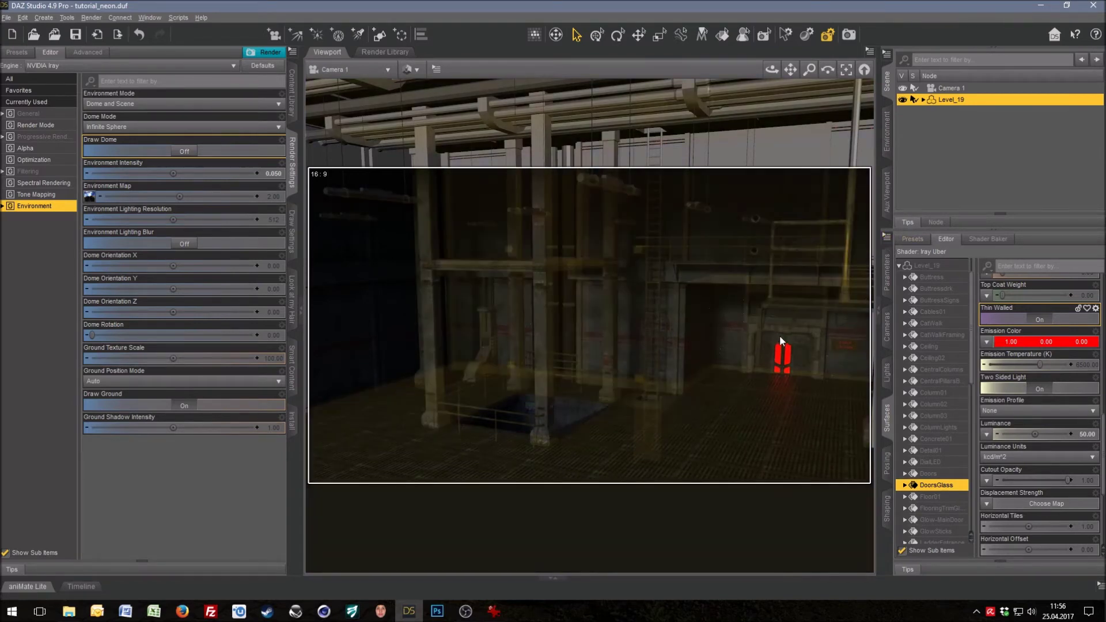
Step: Select the ladder's Metal02 surface and apply the Emissive shader script to it
{"action": "left_click", "coordinate": [720, 36]}
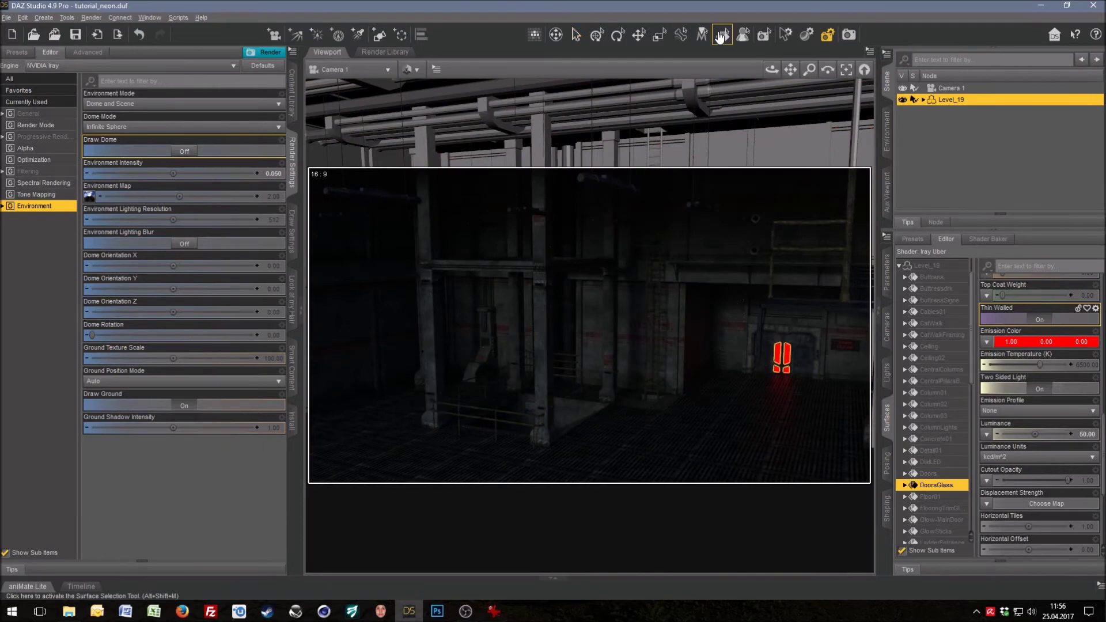
{"action": "left_click", "coordinate": [656, 320]}
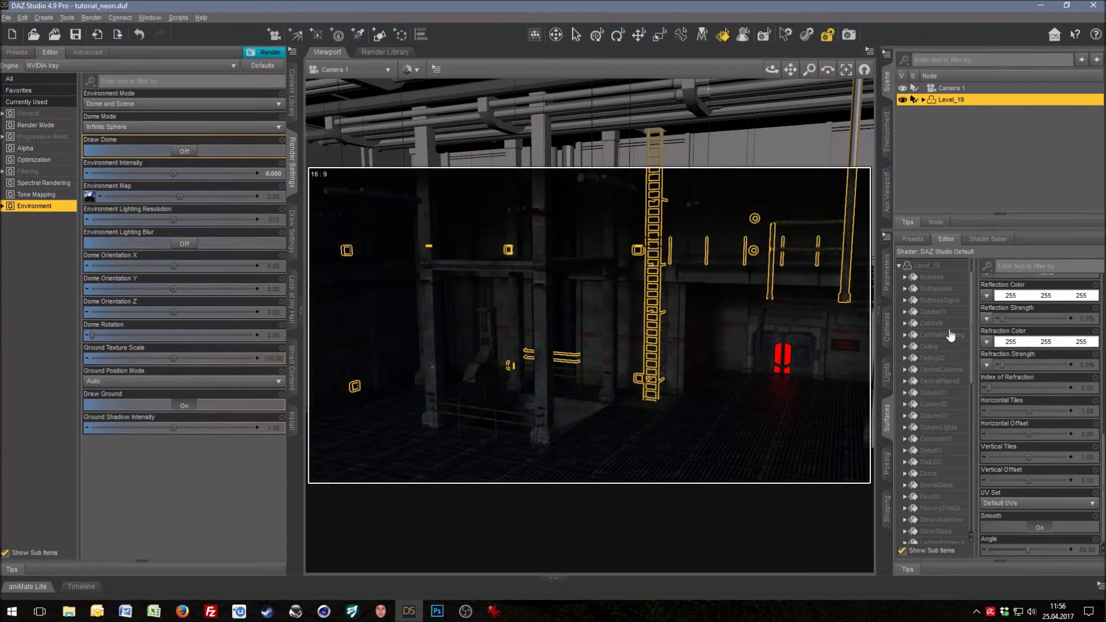
{"action": "scroll", "coordinate": [950, 344], "scroll_direction": "down", "scroll_amount": 4}
{"action": "left_click", "coordinate": [931, 444]}
{"action": "scroll", "coordinate": [930, 444], "scroll_direction": "down", "scroll_amount": 2}
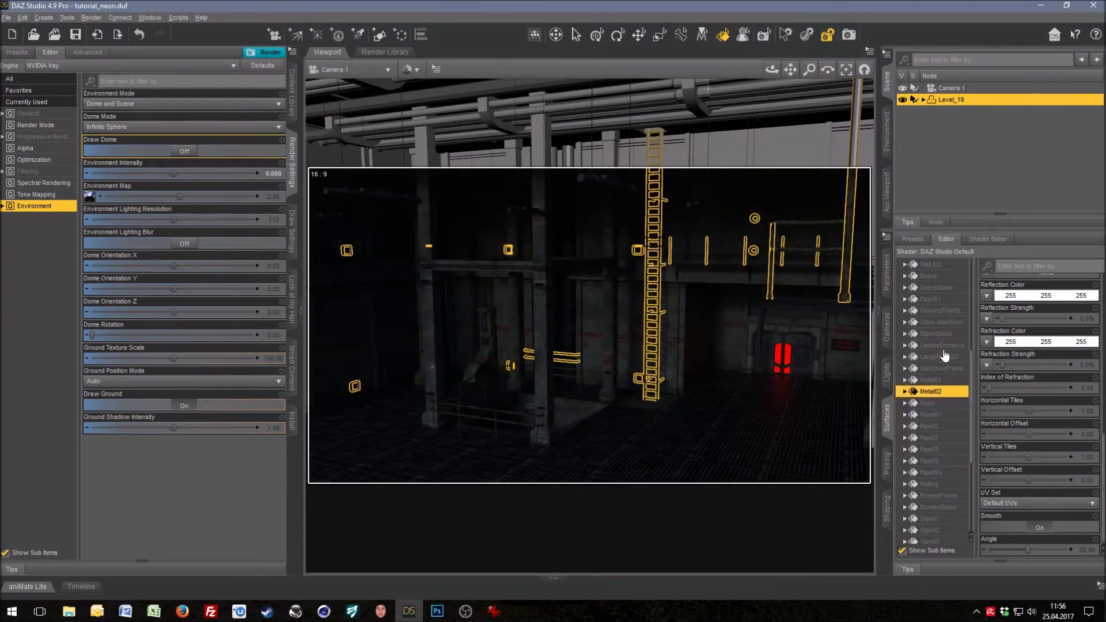
{"action": "scroll", "coordinate": [1025, 352], "scroll_direction": "up", "scroll_amount": 3}
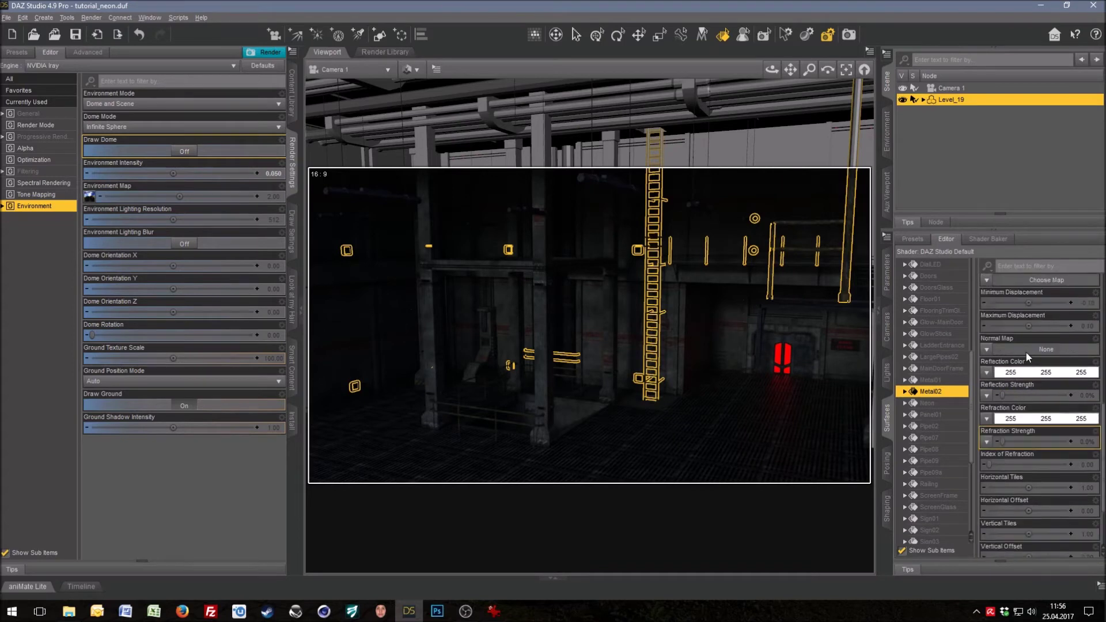
{"action": "left_click", "coordinate": [179, 18]}
{"action": "left_click", "coordinate": [183, 32]}
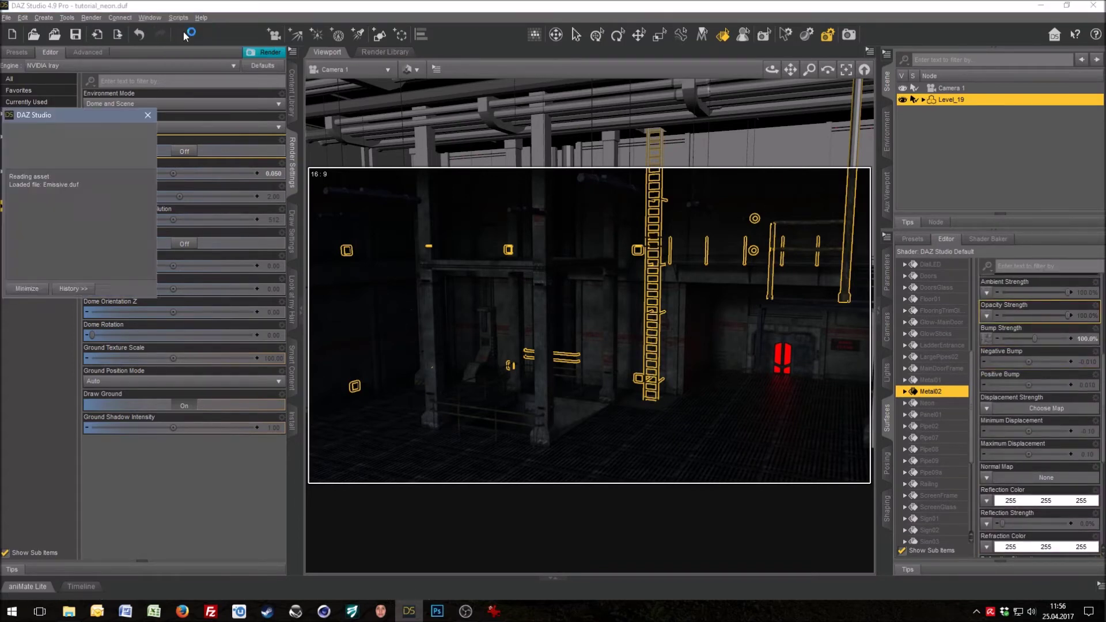
Step: Set Metal02's emission temperature to 6500 K and its emission colour to light cyan
{"action": "scroll", "coordinate": [1022, 360], "scroll_direction": "down", "scroll_amount": 10}
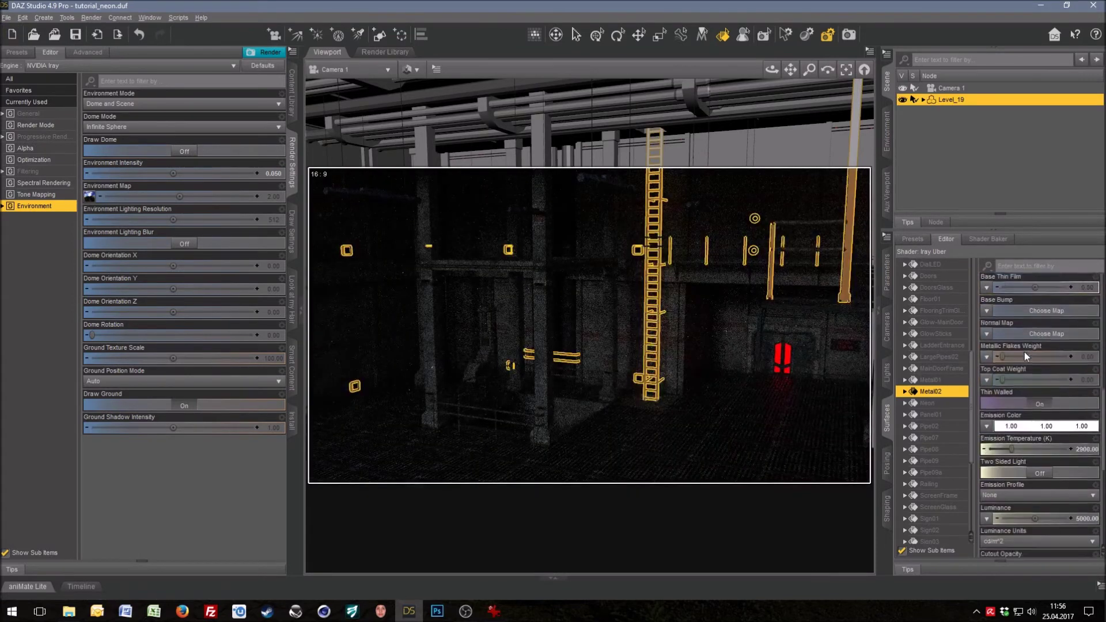
{"action": "left_click", "coordinate": [1082, 361]}
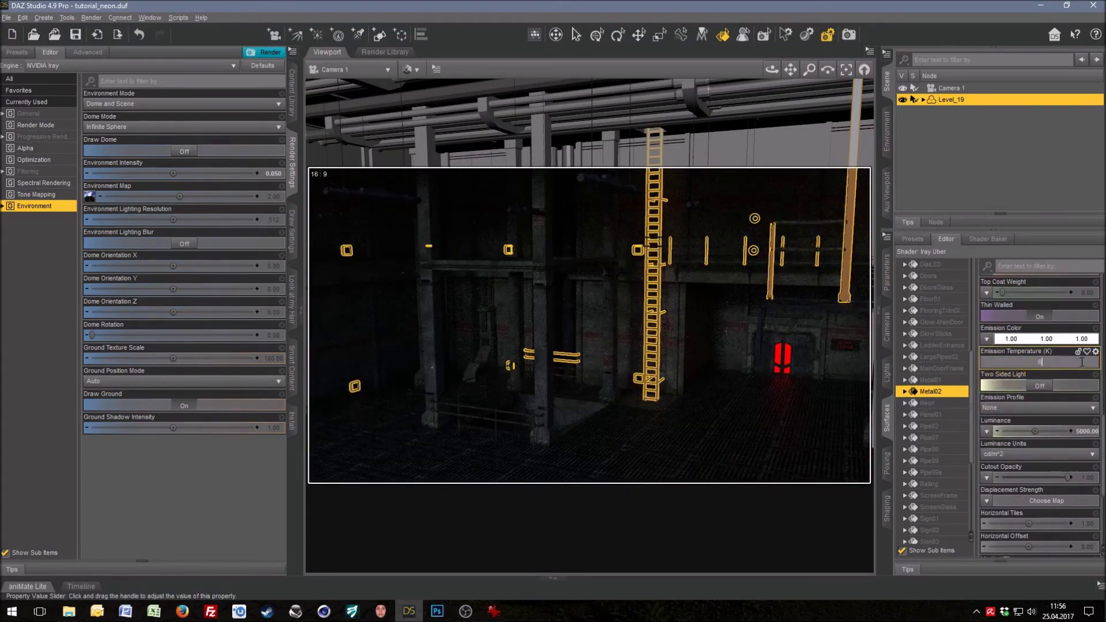
{"action": "type", "text": "6500"}
{"action": "key", "text": "Return"}
{"action": "left_click", "coordinate": [1028, 339]}
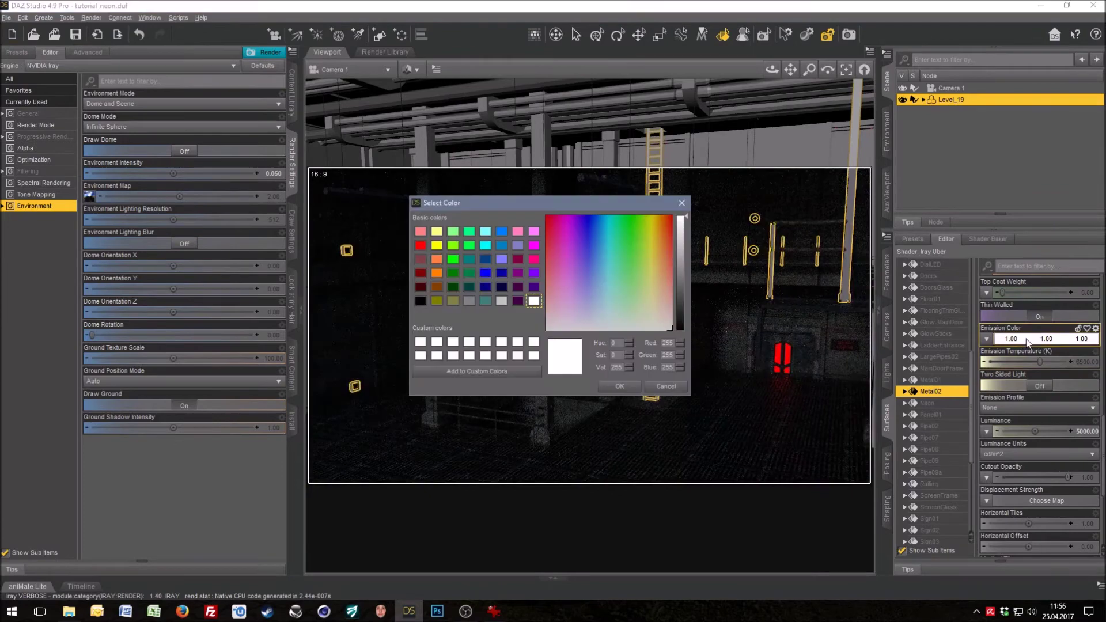
{"action": "left_click", "coordinate": [636, 281]}
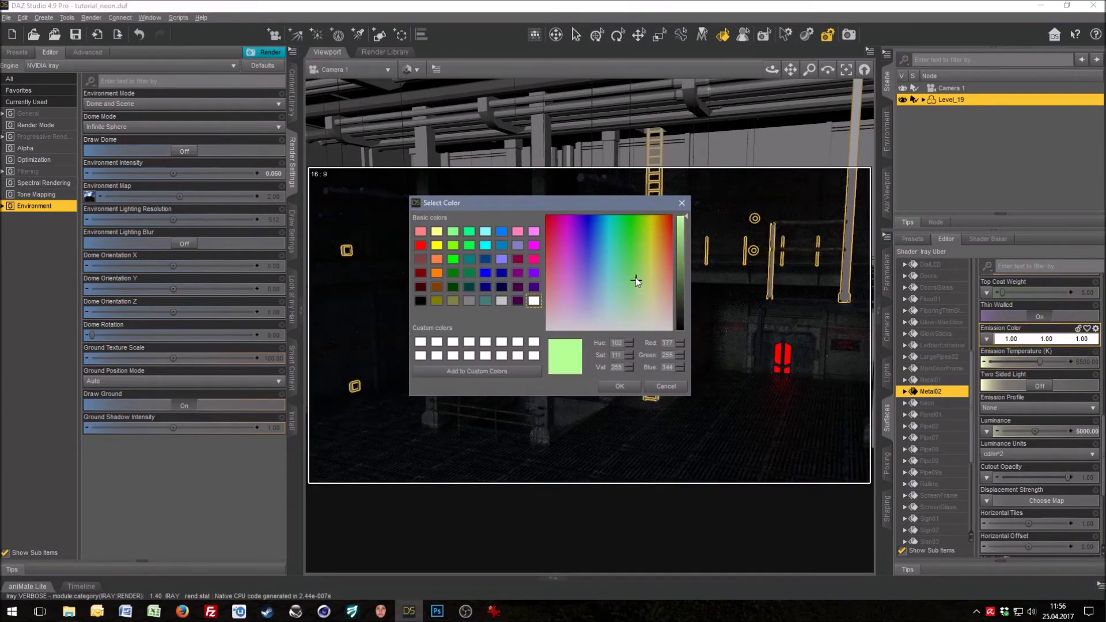
{"action": "left_click", "coordinate": [606, 295]}
{"action": "left_click", "coordinate": [616, 386]}
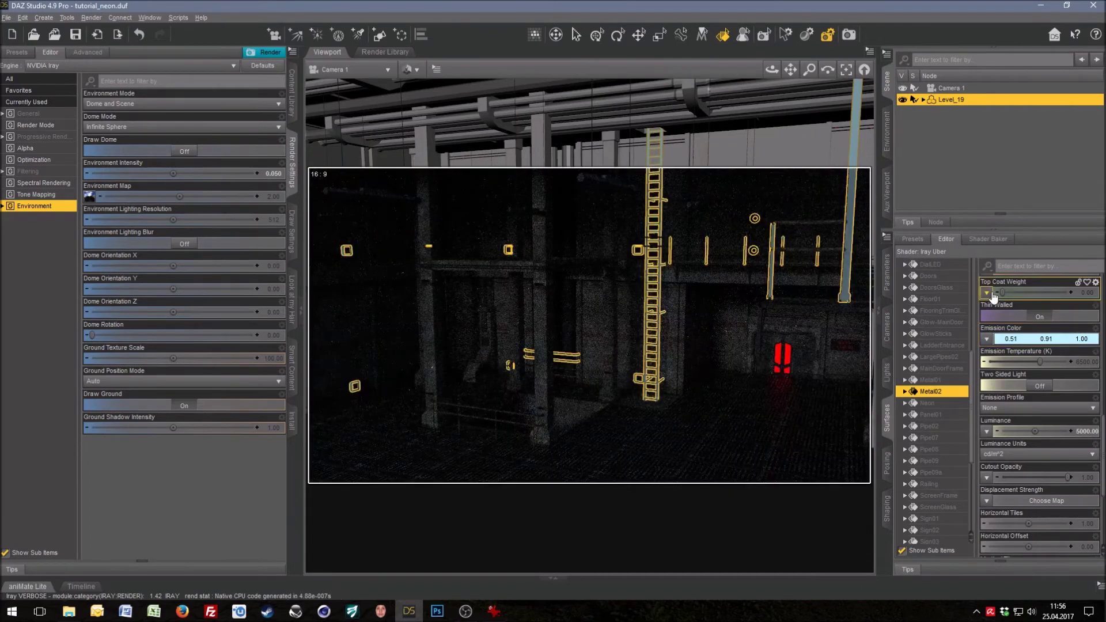
Step: Set Metal02's luminance units to kcd/m^2 and luminance to 50
{"action": "left_click", "coordinate": [1016, 455]}
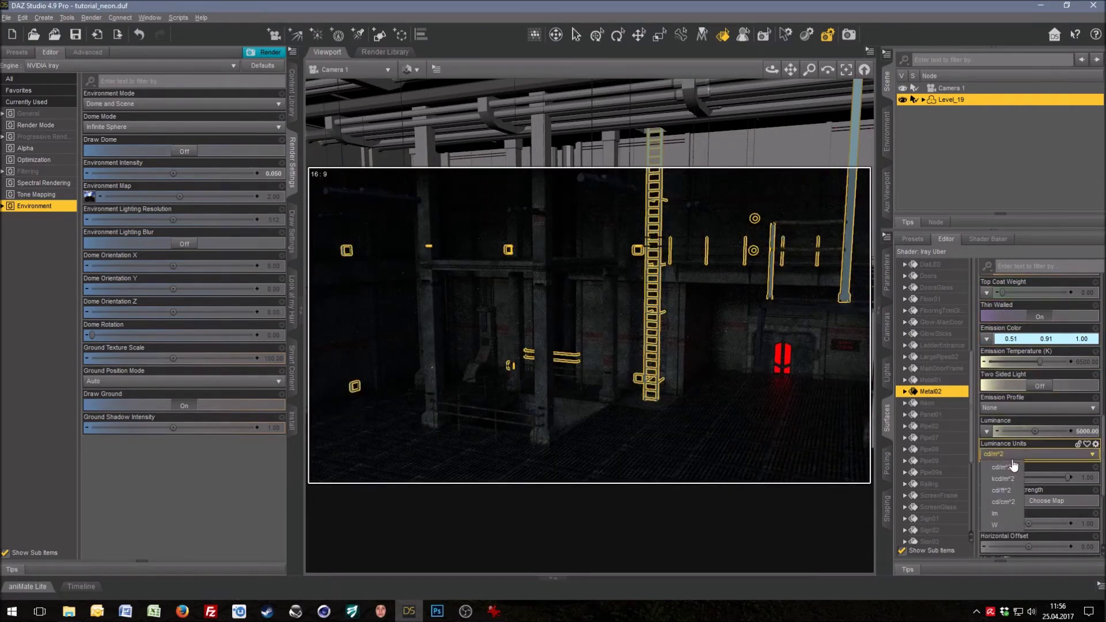
{"action": "left_click", "coordinate": [1002, 478]}
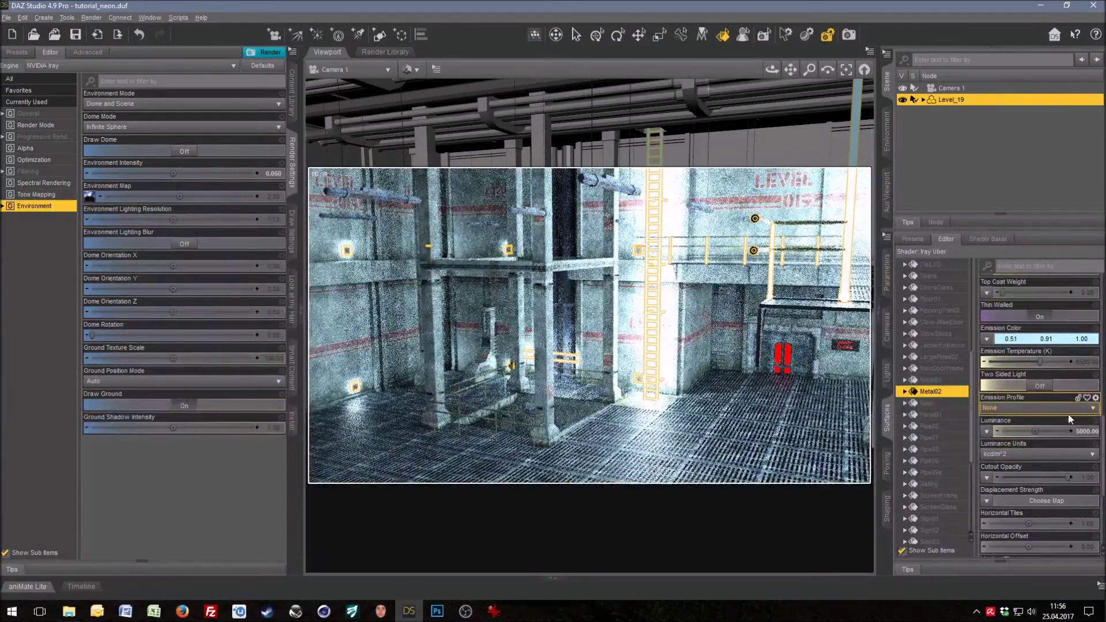
{"action": "left_click", "coordinate": [1081, 431]}
{"action": "type", "text": "50"}
{"action": "key", "text": "Return"}
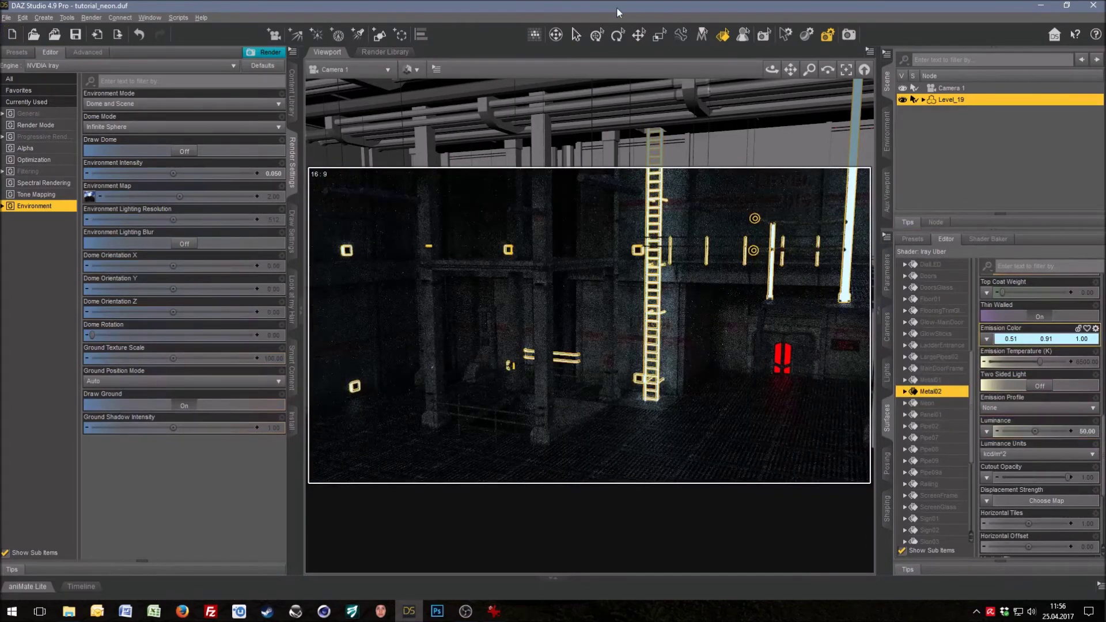
Step: Select the Railing surface with the Surface Selection tool
{"action": "left_click", "coordinate": [576, 35]}
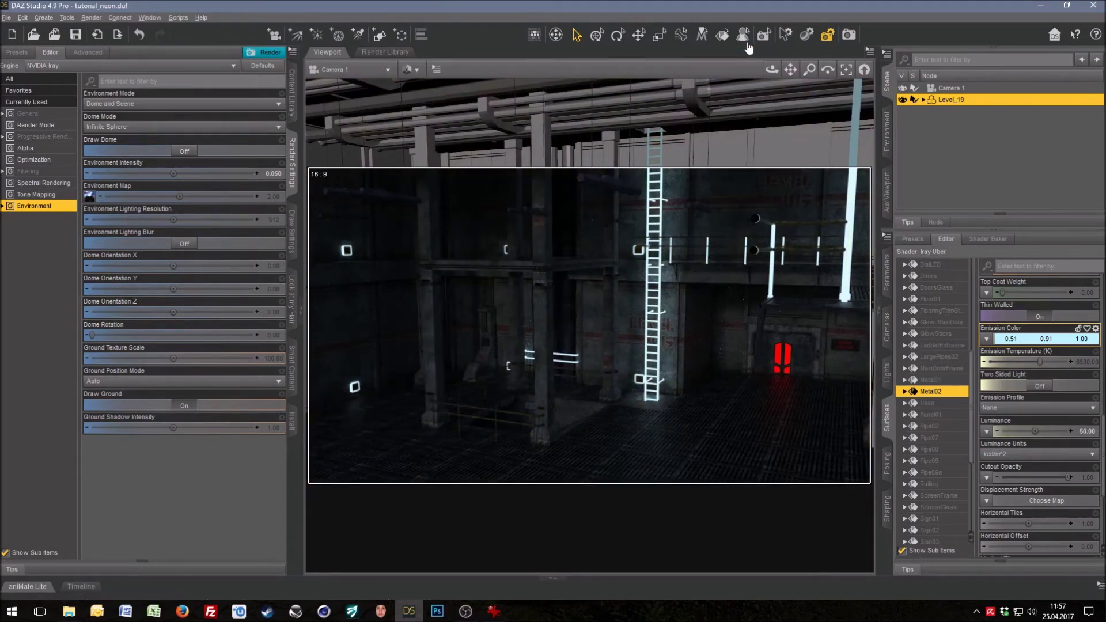
{"action": "left_click", "coordinate": [722, 35]}
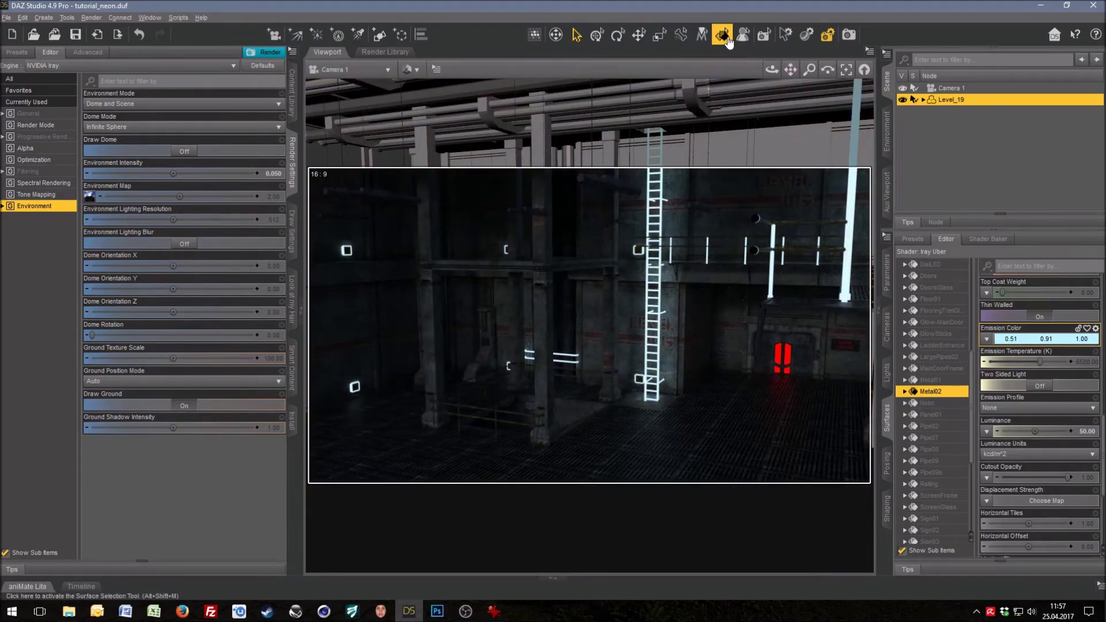
{"action": "left_click", "coordinate": [457, 416]}
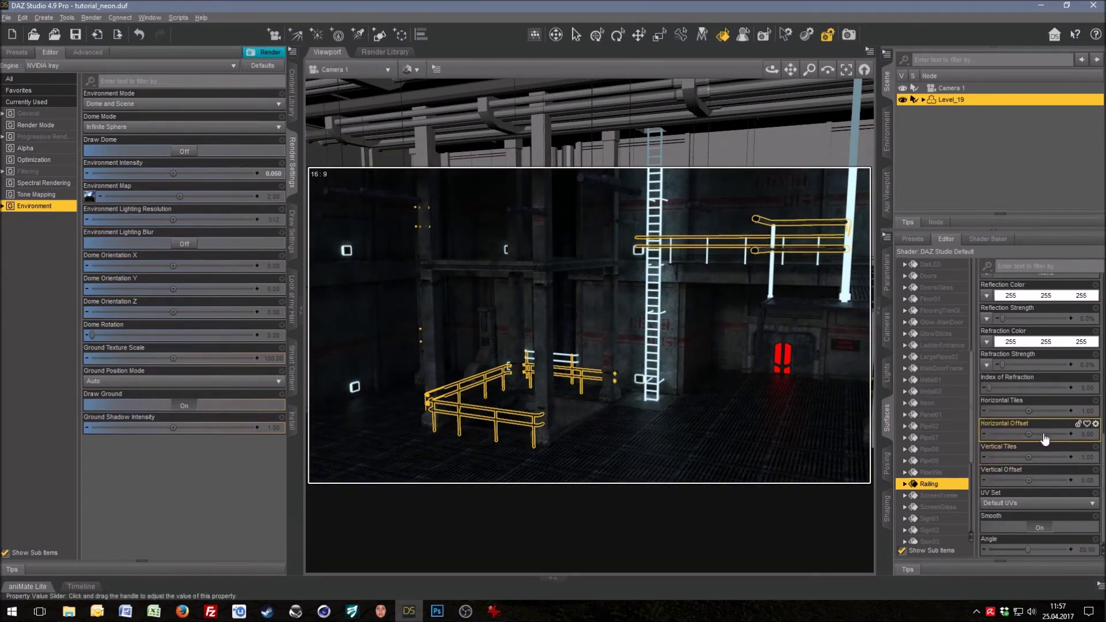
Step: Apply the Emissive shader to Railing at 6500 K, keeping the emission colour white
{"action": "left_click", "coordinate": [177, 18]}
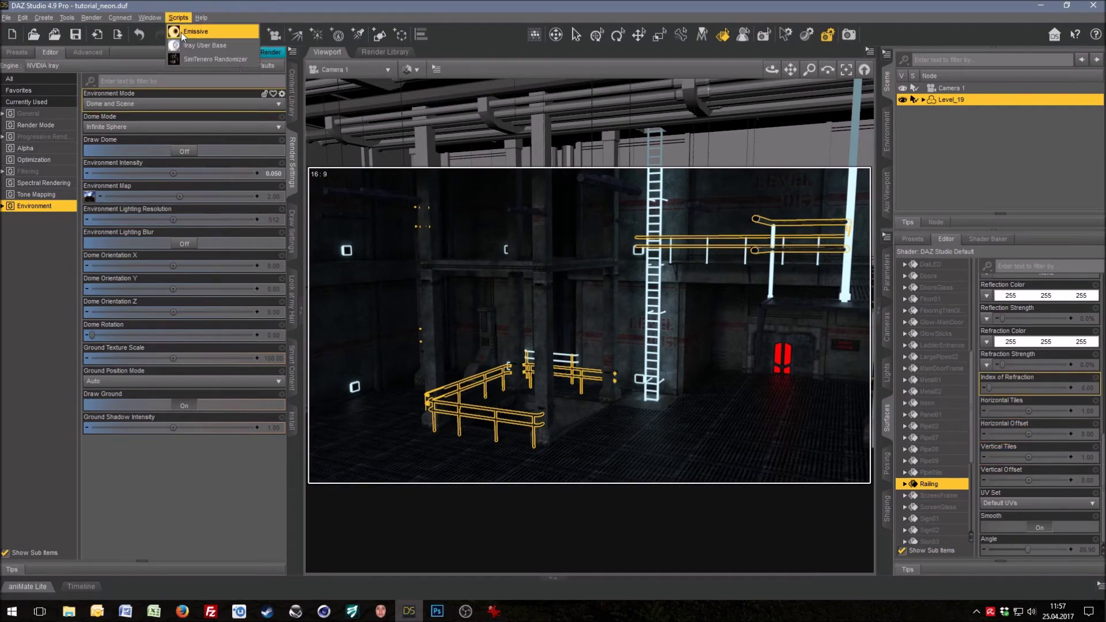
{"action": "left_click", "coordinate": [181, 33]}
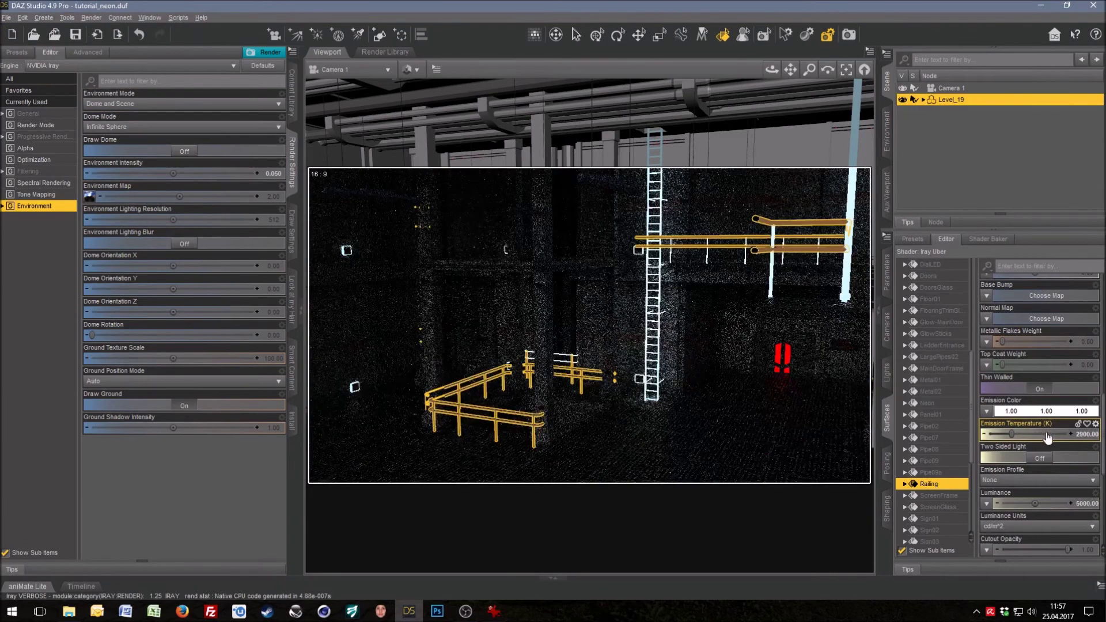
{"action": "left_click", "coordinate": [1083, 433]}
{"action": "type", "text": "6500"}
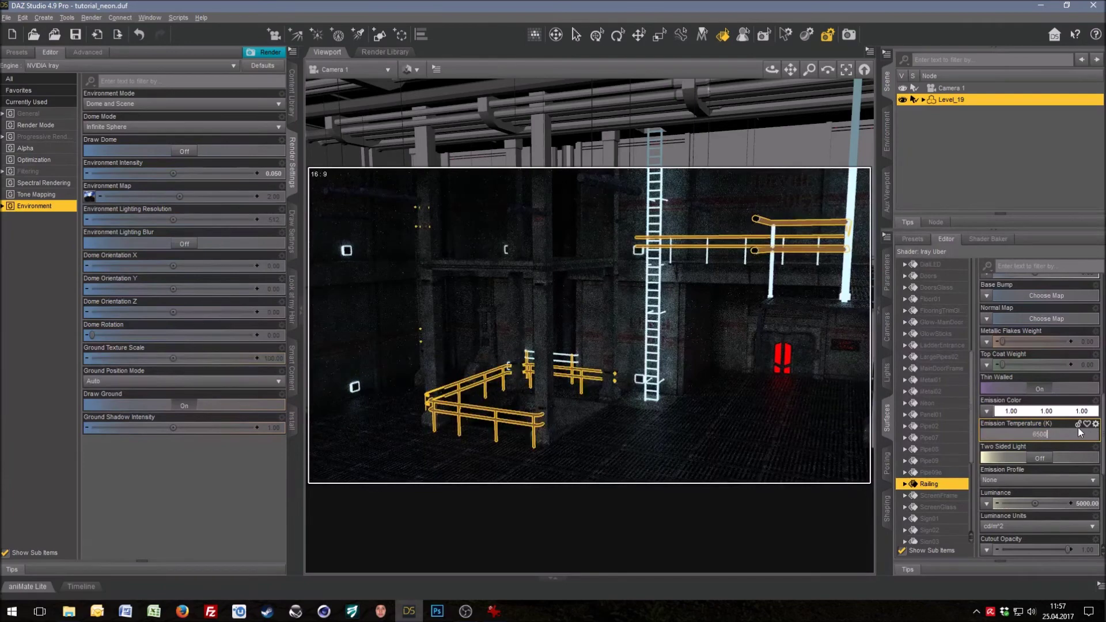
{"action": "key", "text": "Return"}
{"action": "left_click", "coordinate": [1029, 414]}
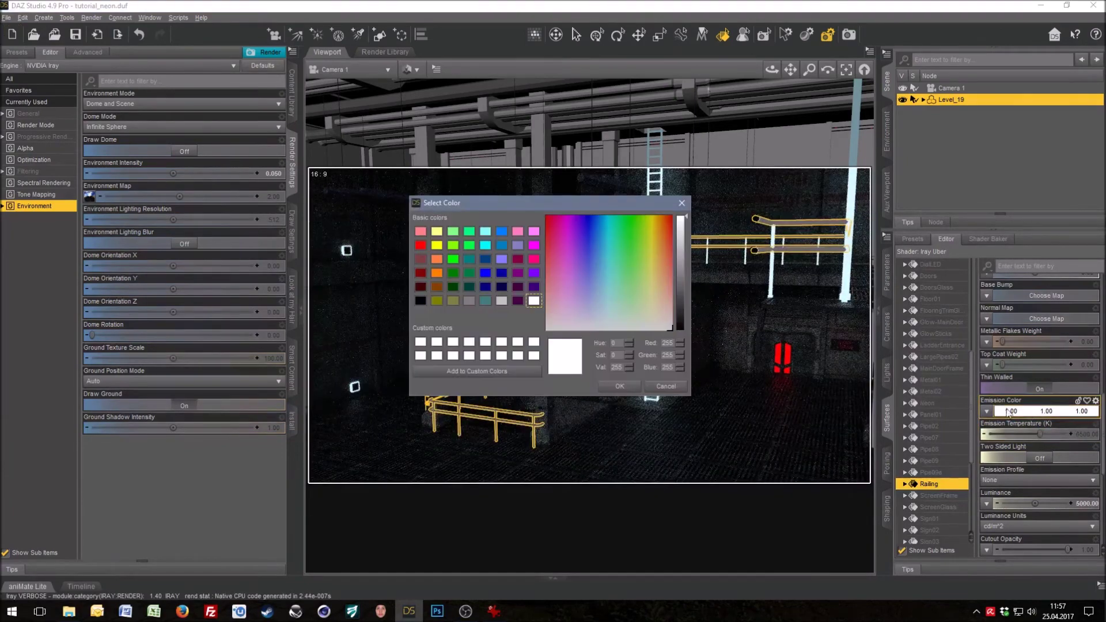
{"action": "left_click", "coordinate": [621, 387]}
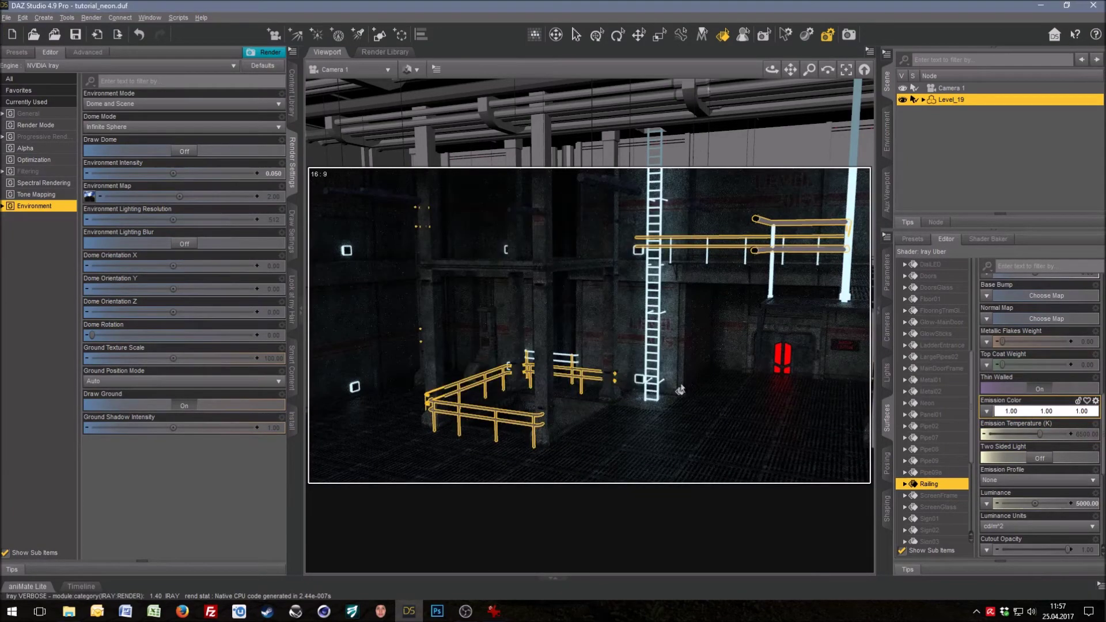
Step: Set Railing's luminance units to kcd/m^2 and luminance to 75
{"action": "left_click", "coordinate": [1017, 532]}
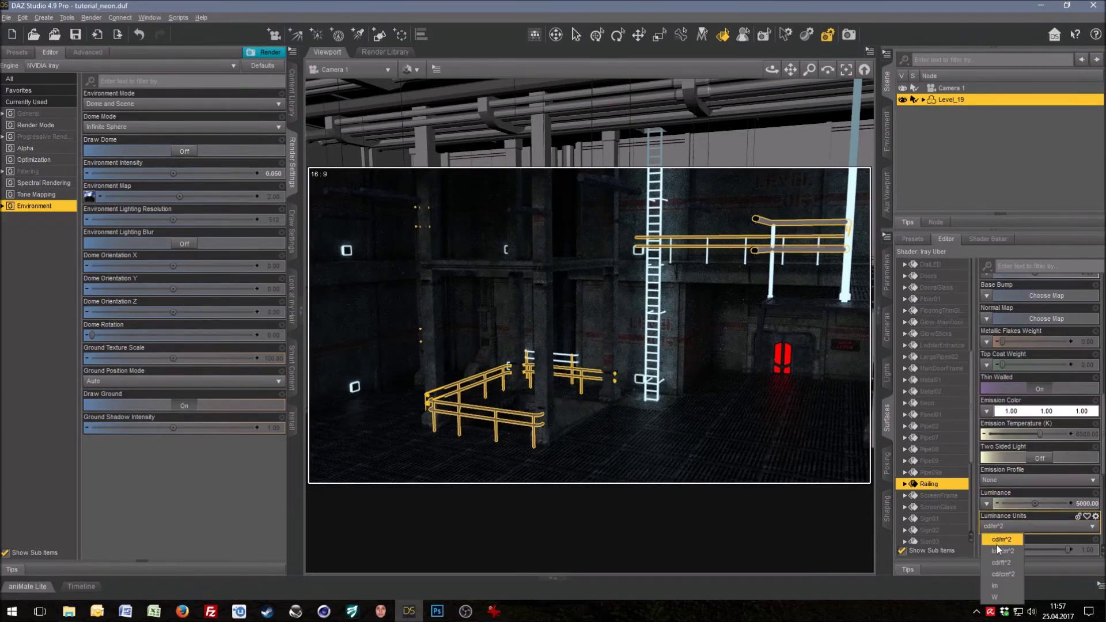
{"action": "left_click", "coordinate": [1000, 551]}
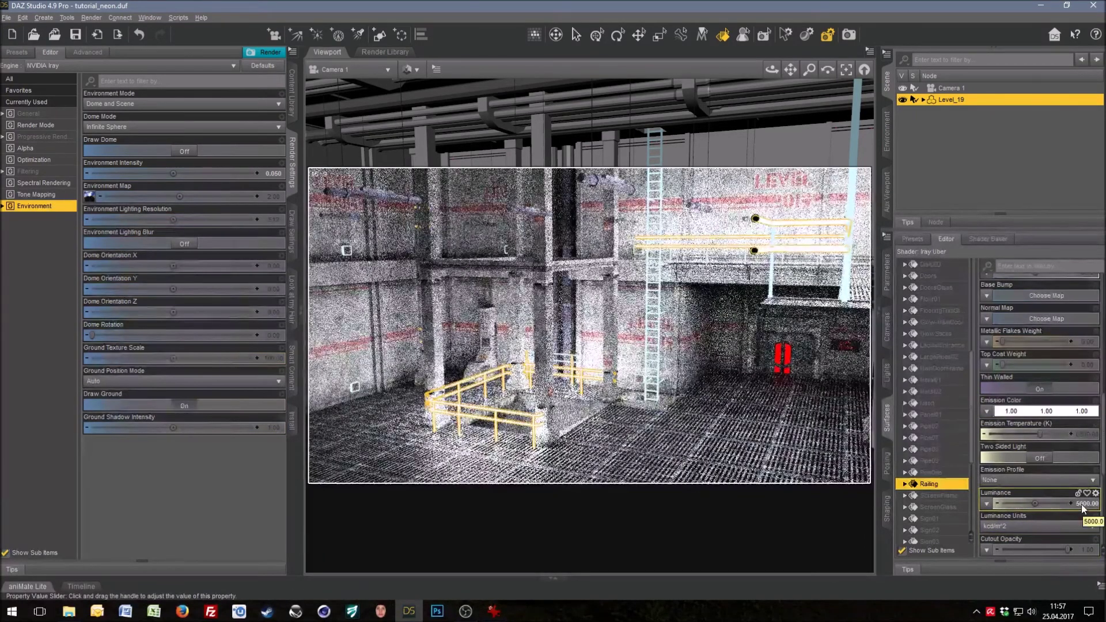
{"action": "left_click", "coordinate": [1081, 502]}
{"action": "type", "text": "50"}
{"action": "key", "text": "Return"}
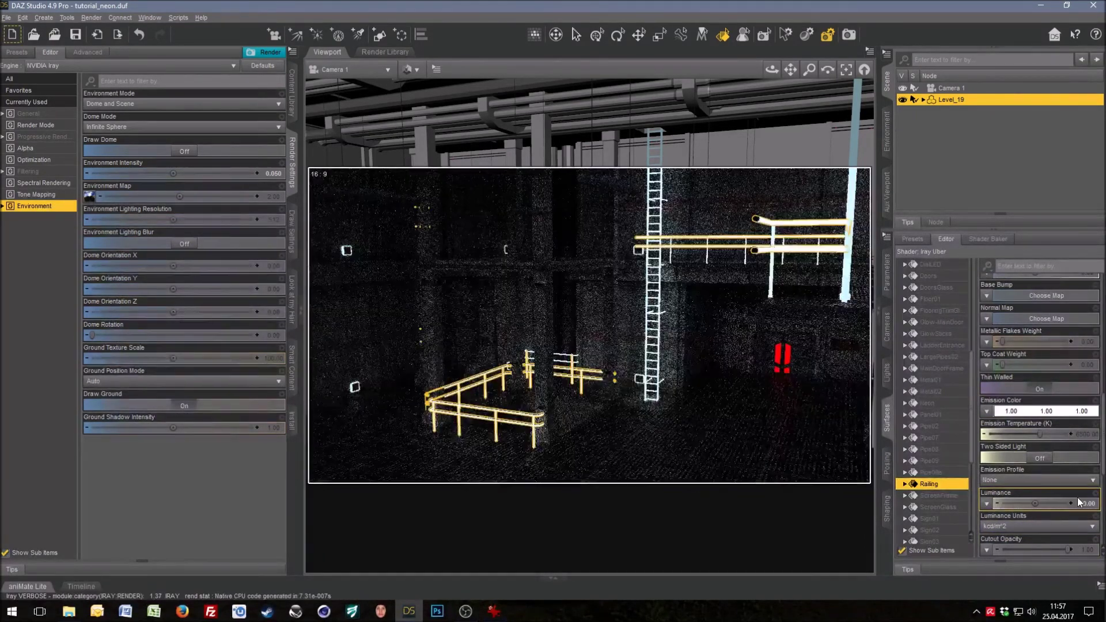
{"action": "left_click", "coordinate": [1082, 503]}
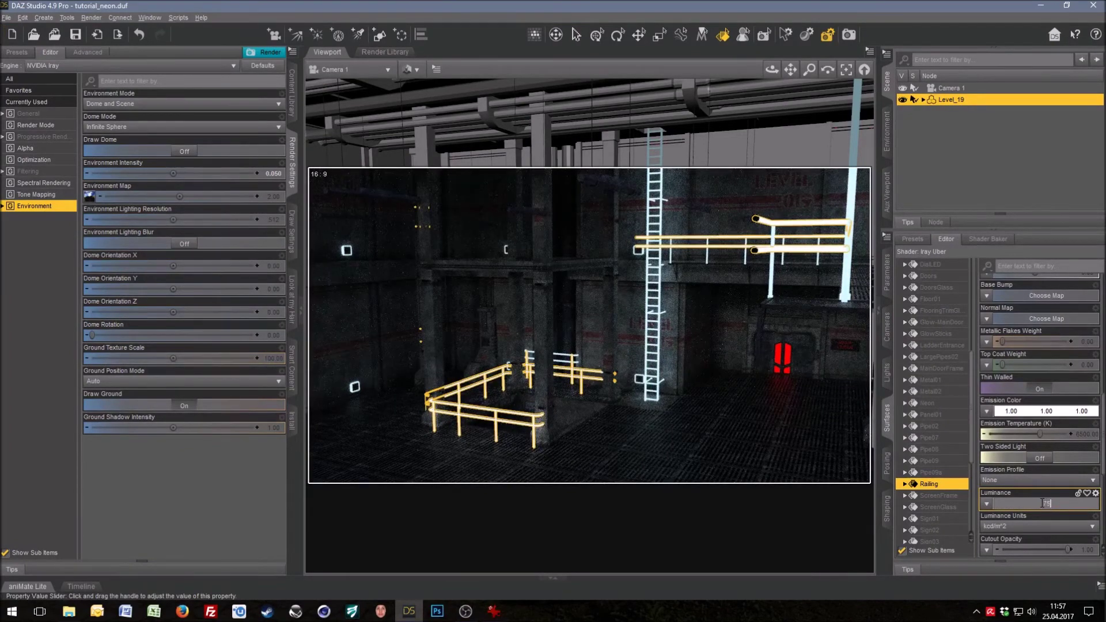
{"action": "type", "text": "75"}
{"action": "key", "text": "Return"}
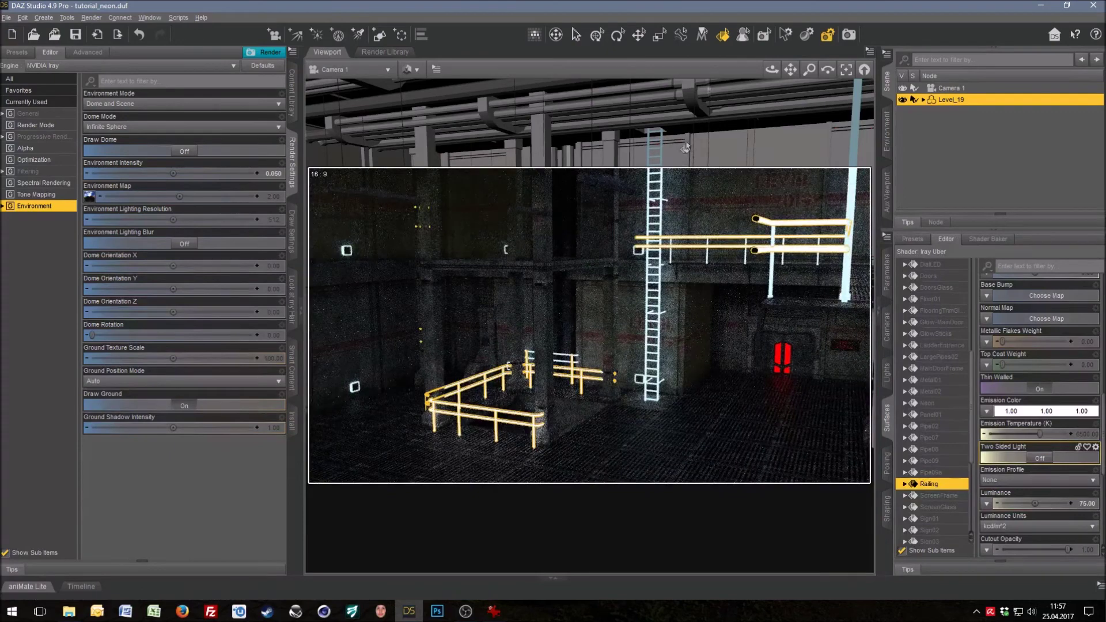
Step: Select the Metal01 surface with the Surface Selection tool
{"action": "key", "text": "ctrl+shift+n"}
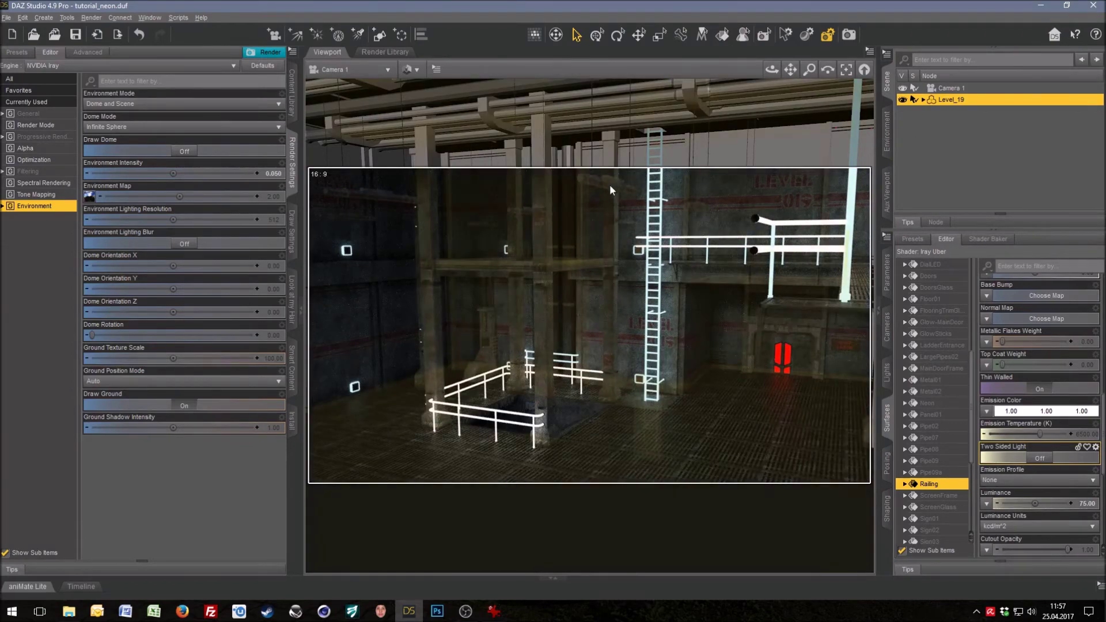
{"action": "left_click", "coordinate": [722, 35]}
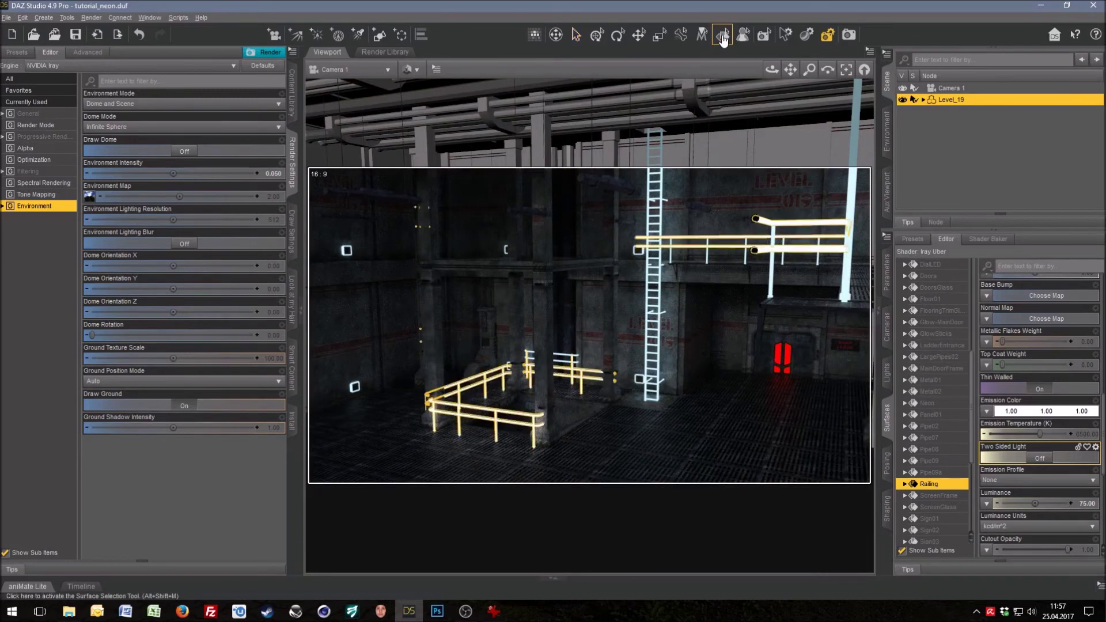
{"action": "left_click", "coordinate": [617, 191]}
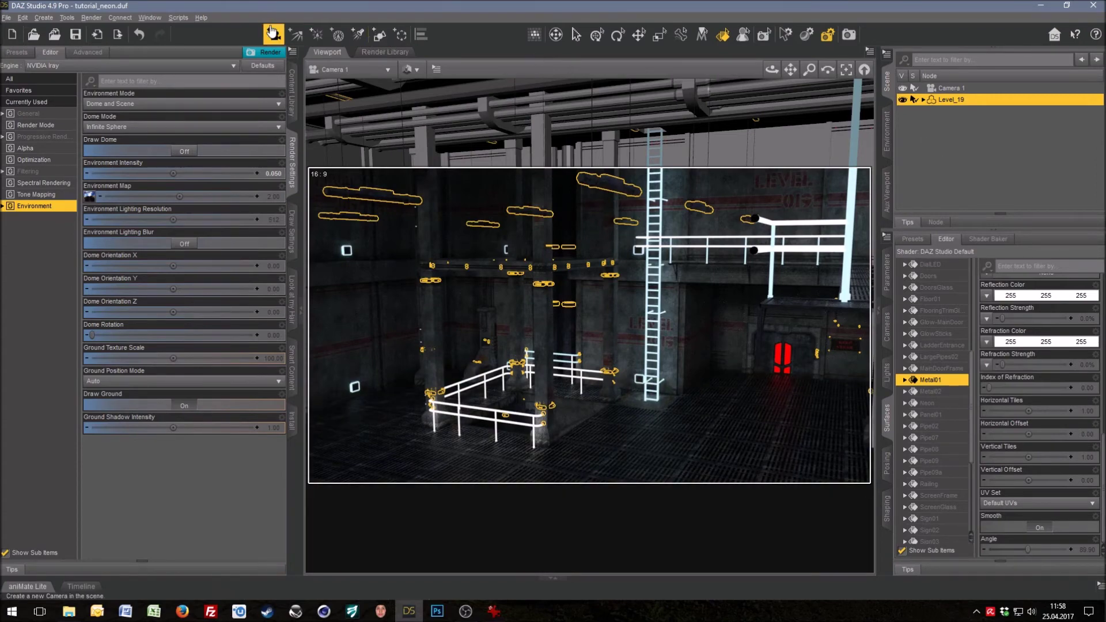
Step: Apply the Iray Uber Base shader to Metal01 at 6500 K with a peach-orange emission colour
{"action": "left_click", "coordinate": [180, 18]}
{"action": "left_click", "coordinate": [204, 44]}
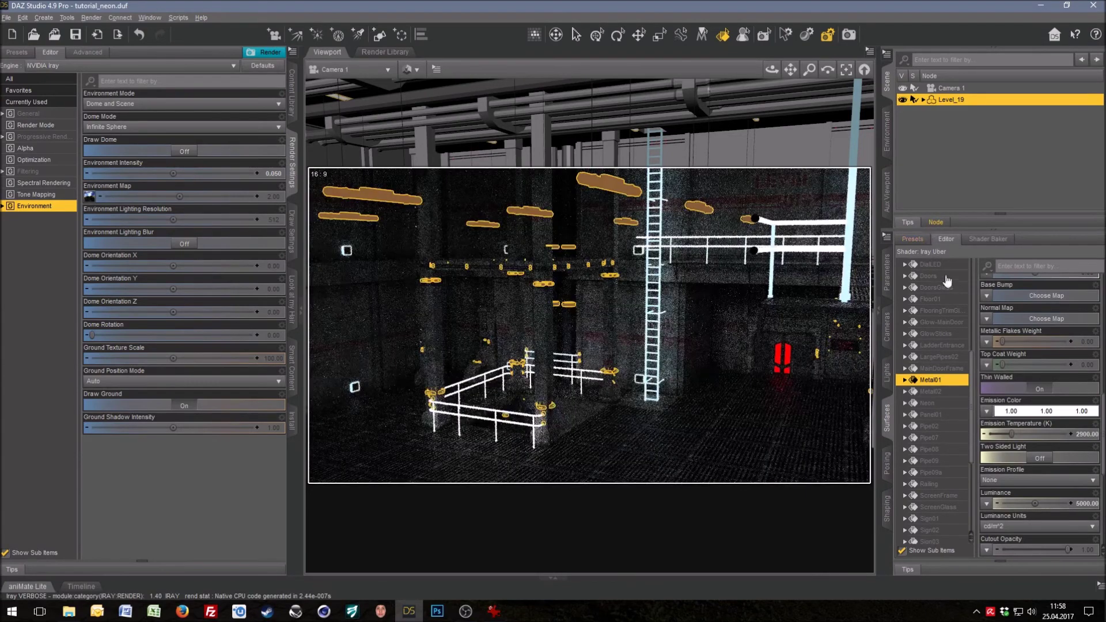
{"action": "left_click", "coordinate": [1081, 436]}
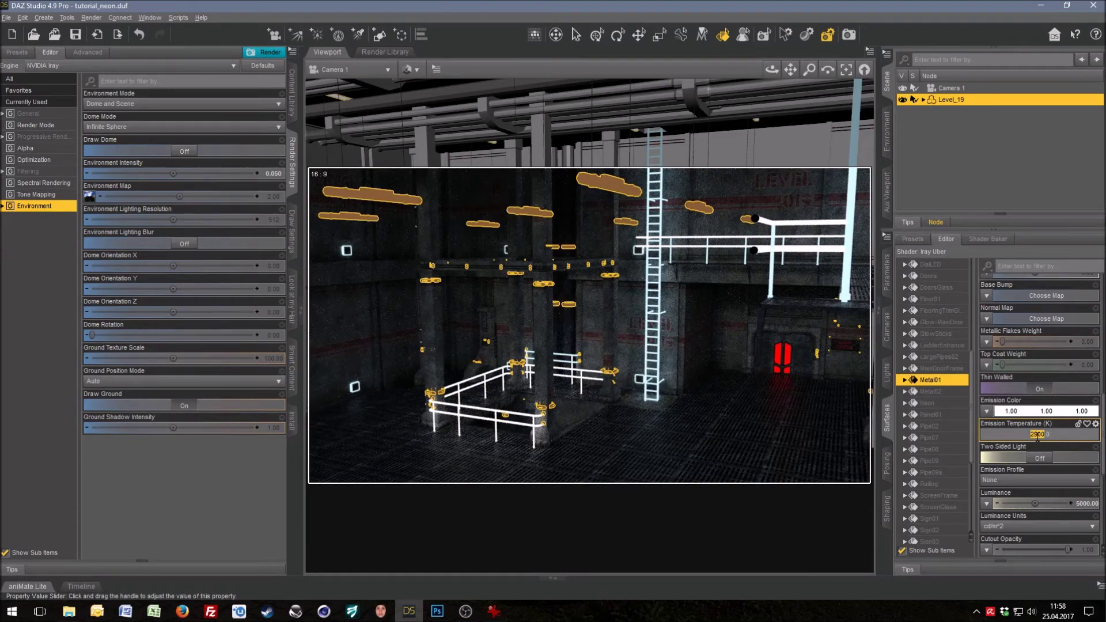
{"action": "key", "text": "Return"}
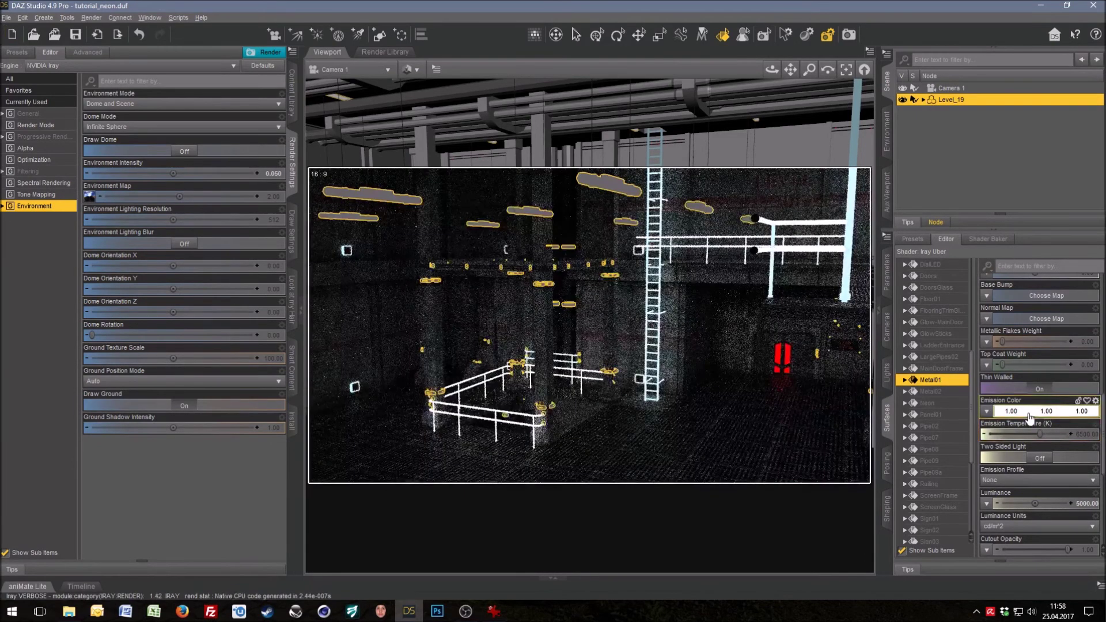
{"action": "left_click", "coordinate": [1029, 414]}
{"action": "left_click_drag", "start_coordinate": [648, 290], "coordinate": [663, 279]}
{"action": "left_click", "coordinate": [619, 386]}
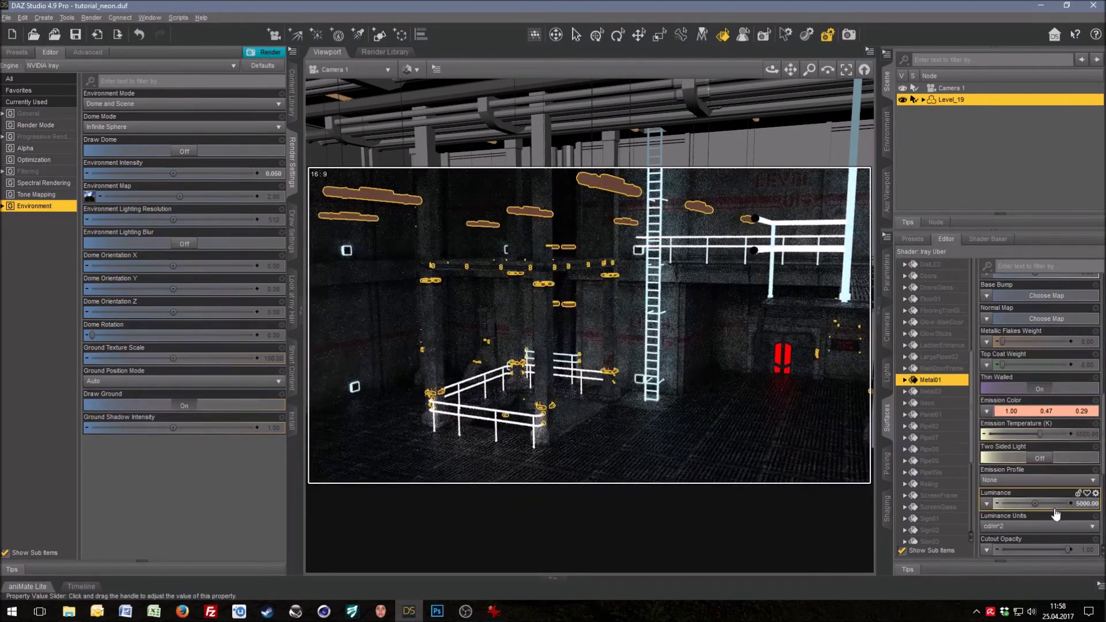
Step: Set Metal01's luminance units to kcd/m^2 and luminance to 2500
{"action": "left_click", "coordinate": [1006, 526]}
{"action": "left_click", "coordinate": [999, 550]}
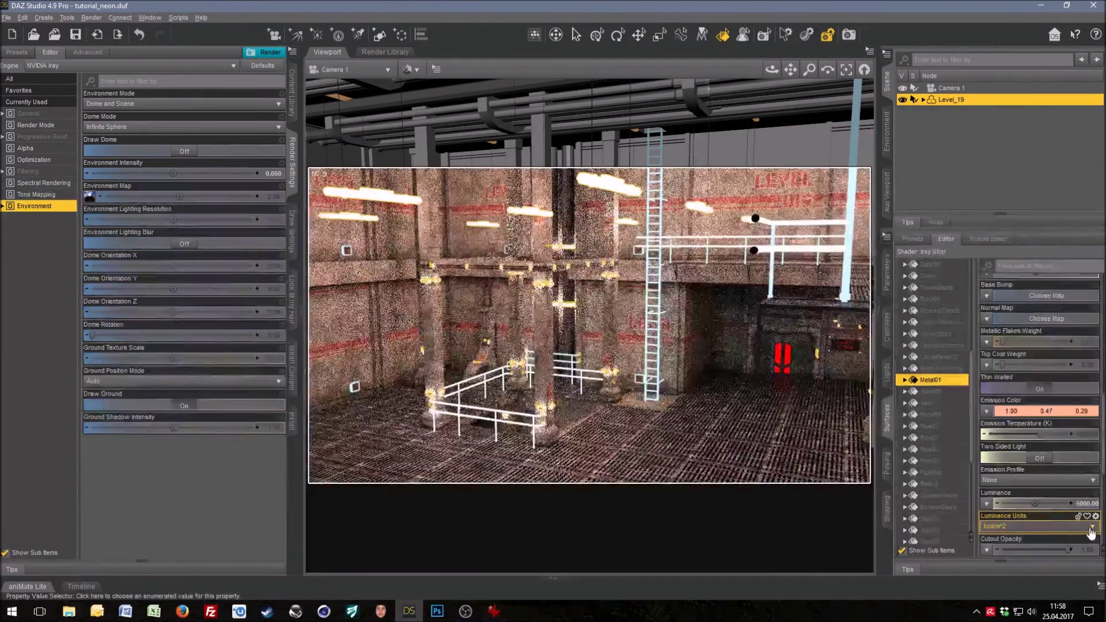
{"action": "left_click", "coordinate": [1086, 503]}
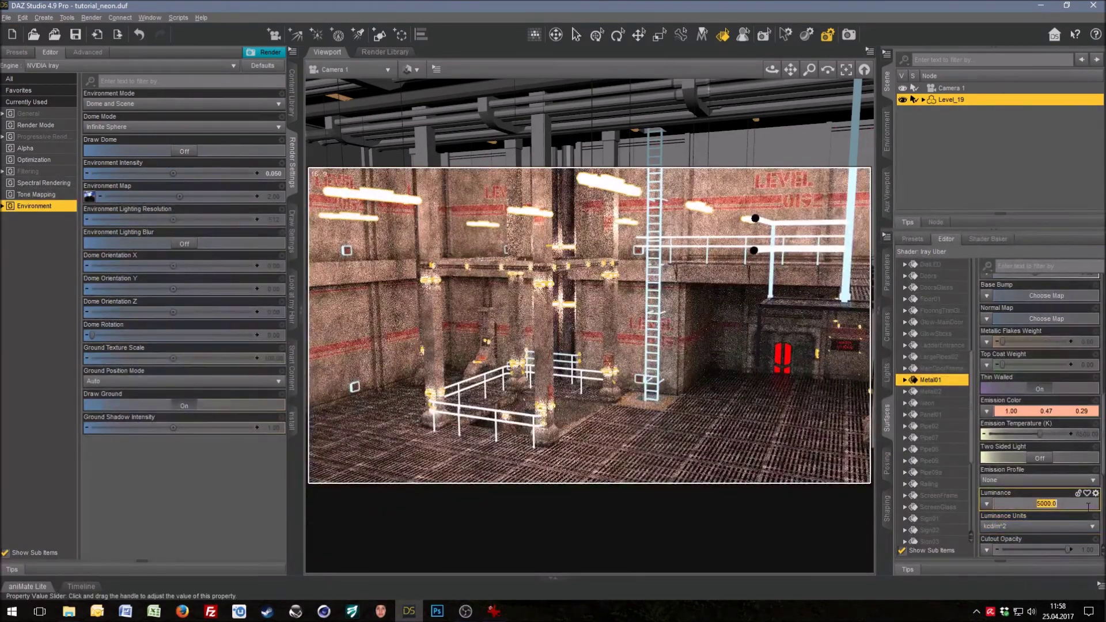
{"action": "type", "text": "2"}
{"action": "key", "text": "Return"}
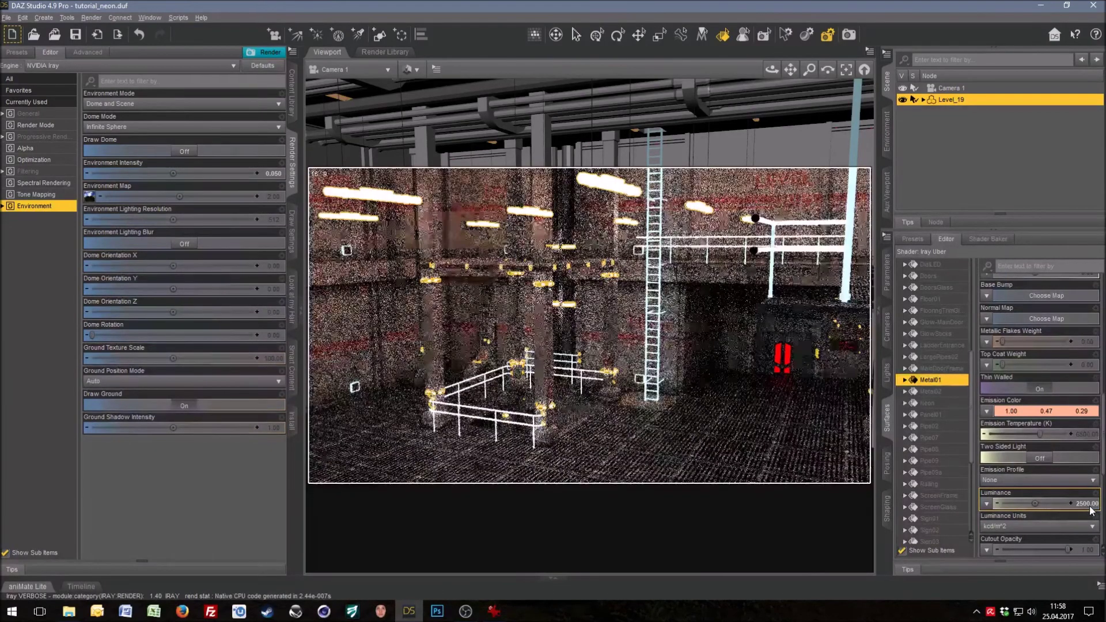
Step: Lower Metal01's luminance through 1500 and 500 down to 250
{"action": "left_click", "coordinate": [1086, 504]}
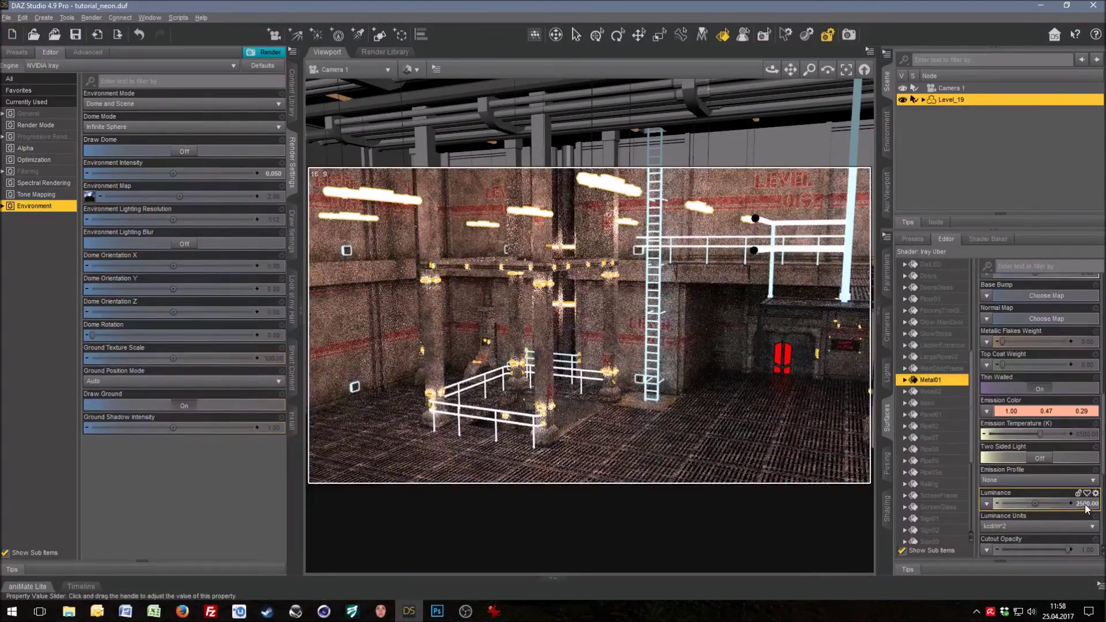
{"action": "type", "text": "1500"}
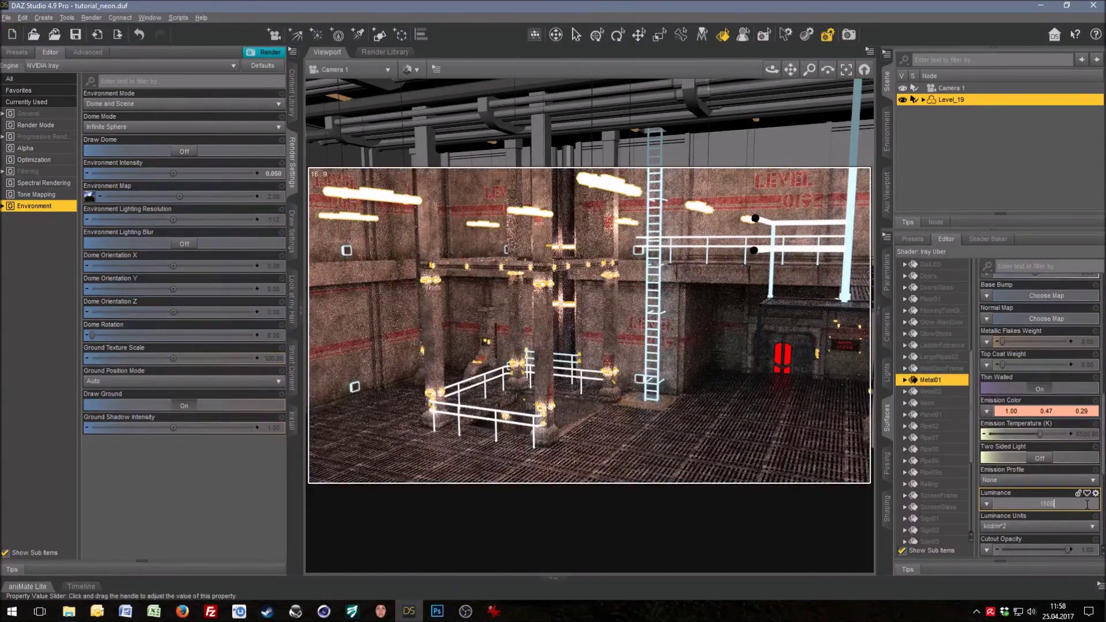
{"action": "key", "text": "Return"}
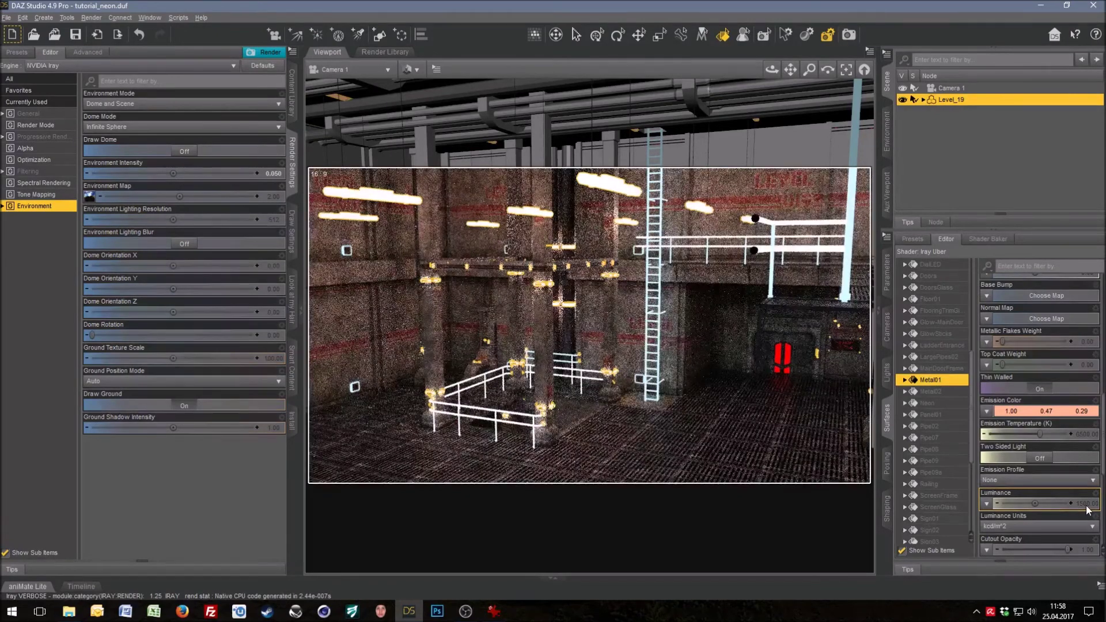
{"action": "left_click", "coordinate": [1086, 504]}
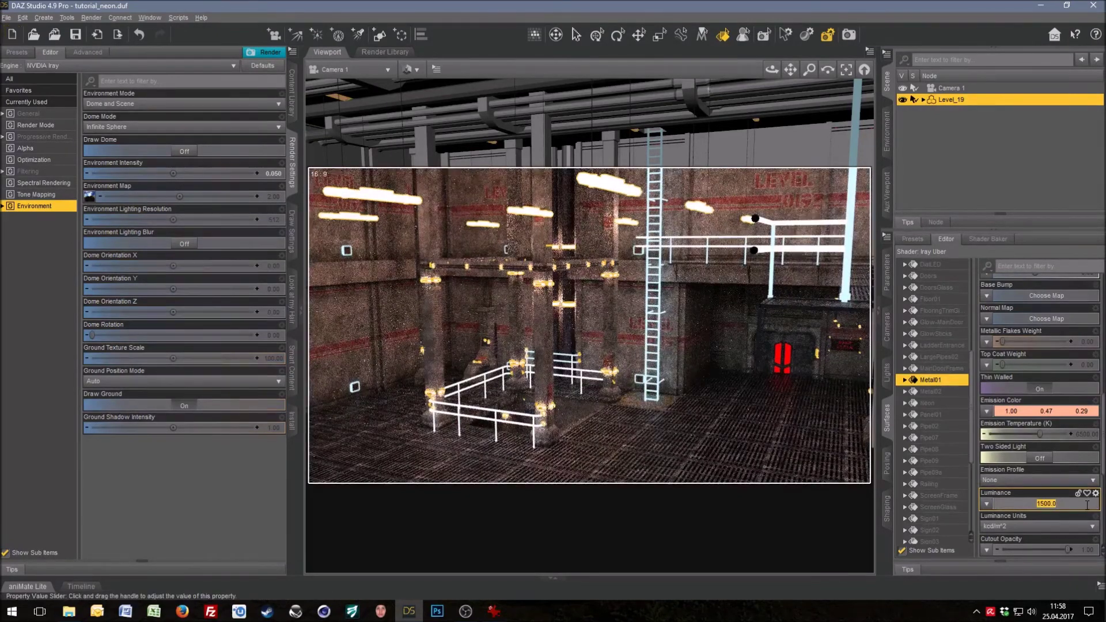
{"action": "type", "text": "500"}
{"action": "key", "text": "Return"}
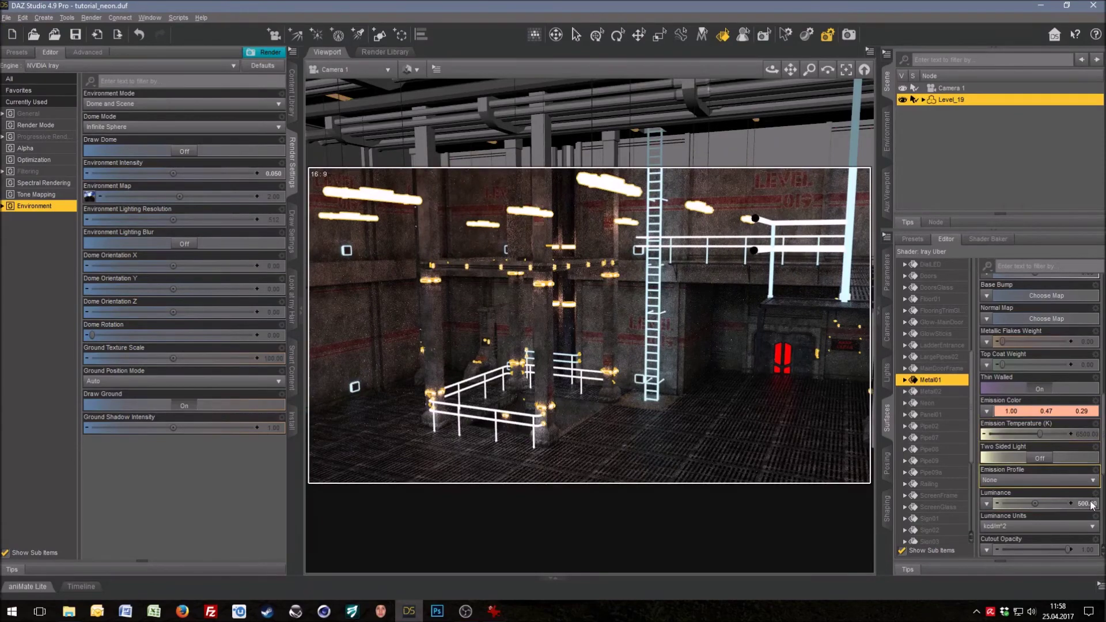
{"action": "left_click", "coordinate": [1085, 504]}
{"action": "type", "text": "250"}
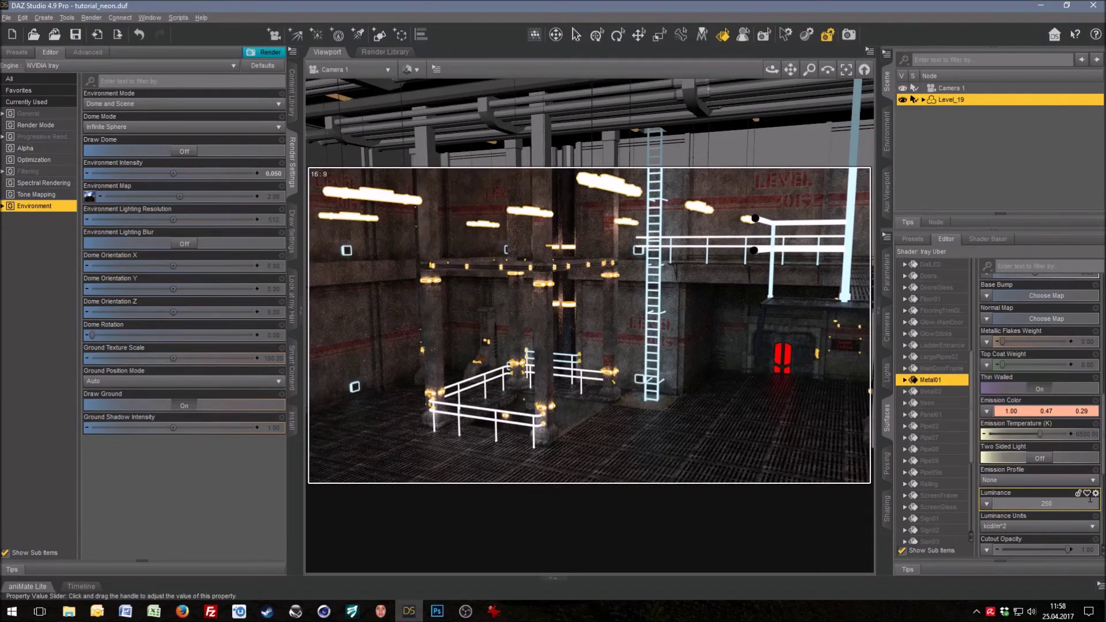
{"action": "key", "text": "Return"}
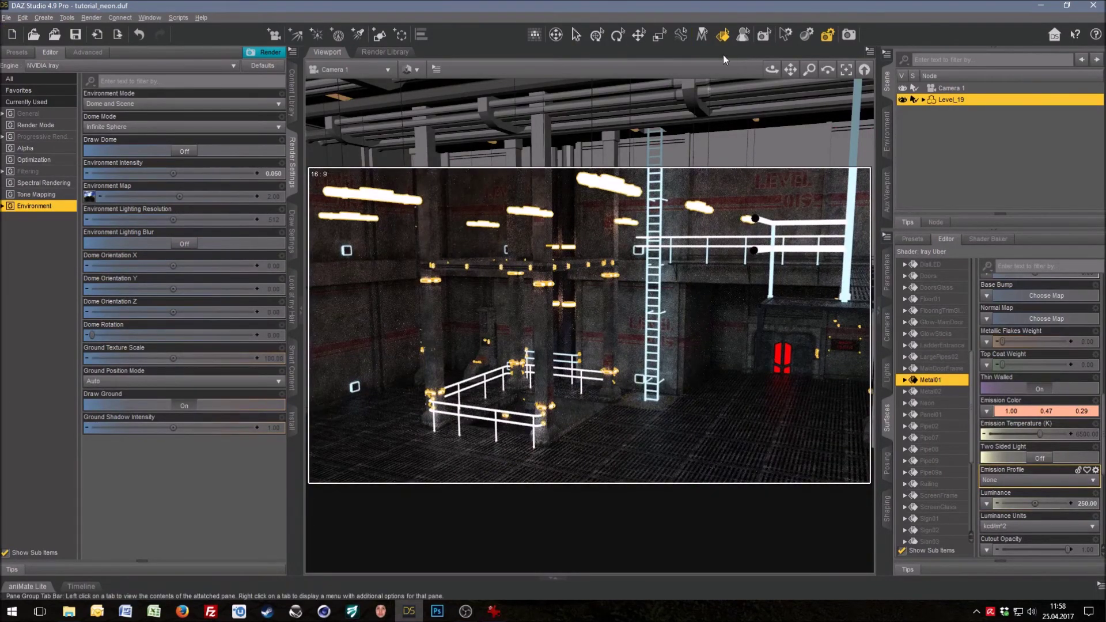
{"action": "key", "text": "alt+shift+n"}
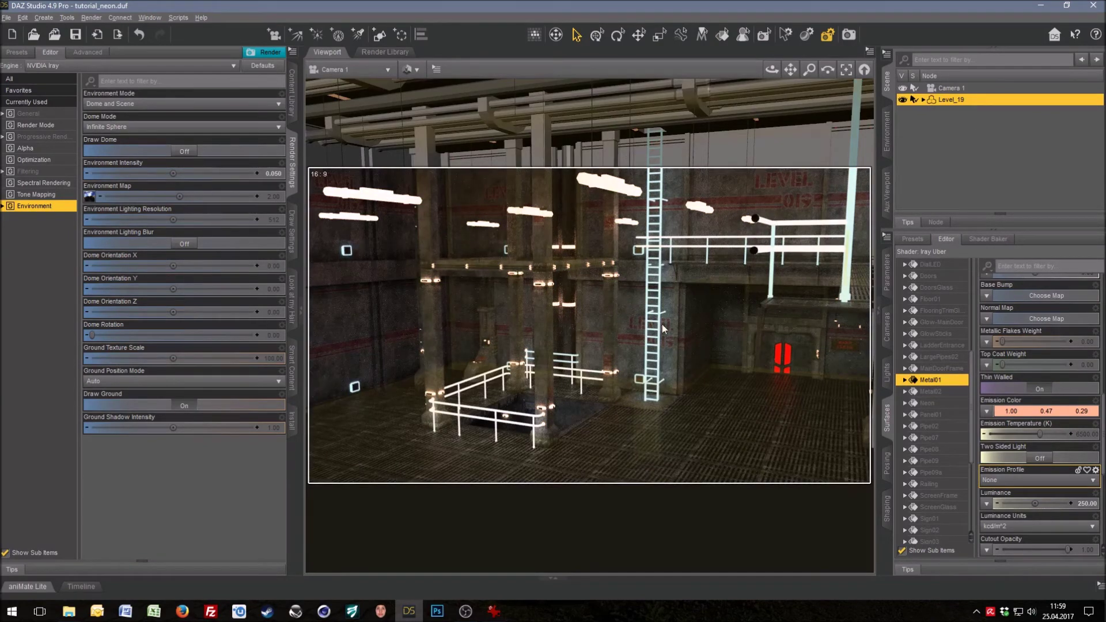
Step: Set Environment Intensity to 0 and select the vertical wall pipes surface
{"action": "left_click", "coordinate": [272, 173]}
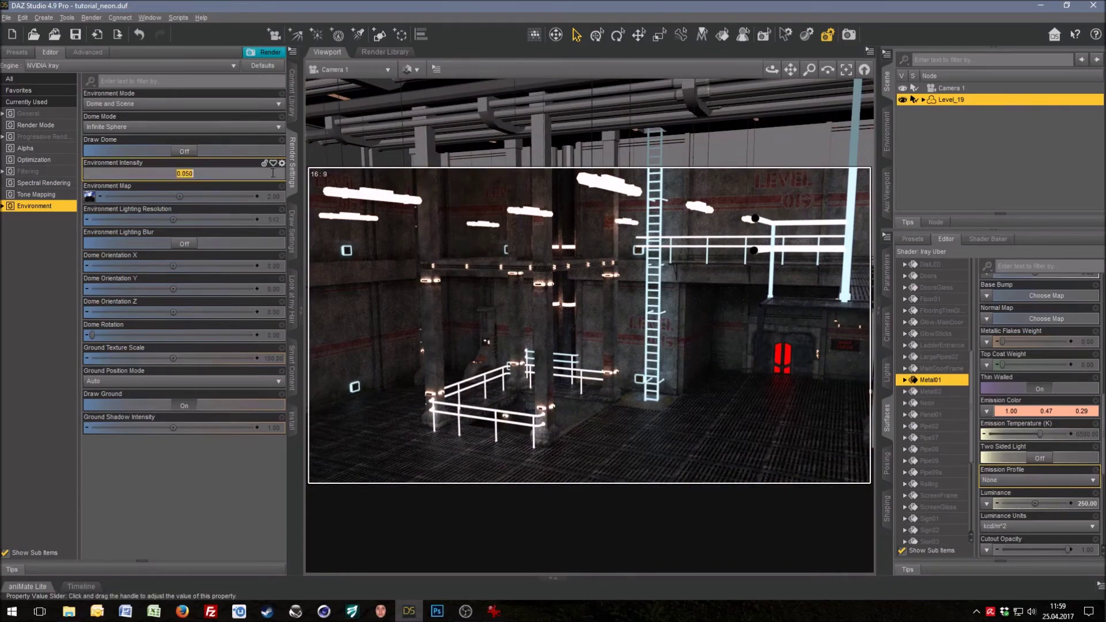
{"action": "type", "text": "0"}
{"action": "key", "text": "Return"}
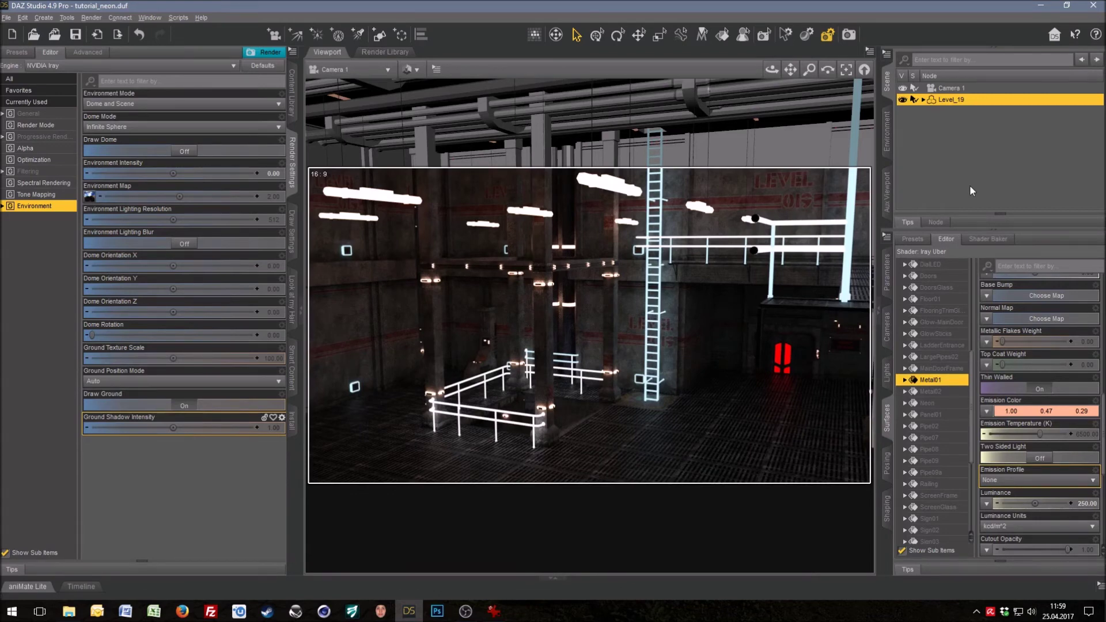
{"action": "left_click", "coordinate": [721, 34]}
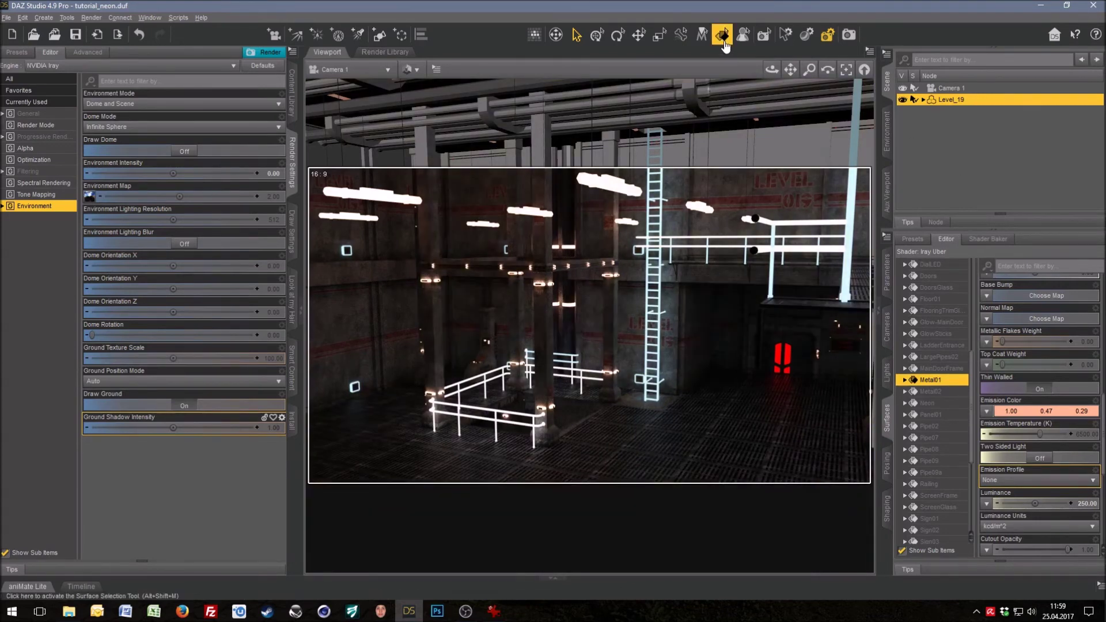
{"action": "left_click", "coordinate": [685, 195]}
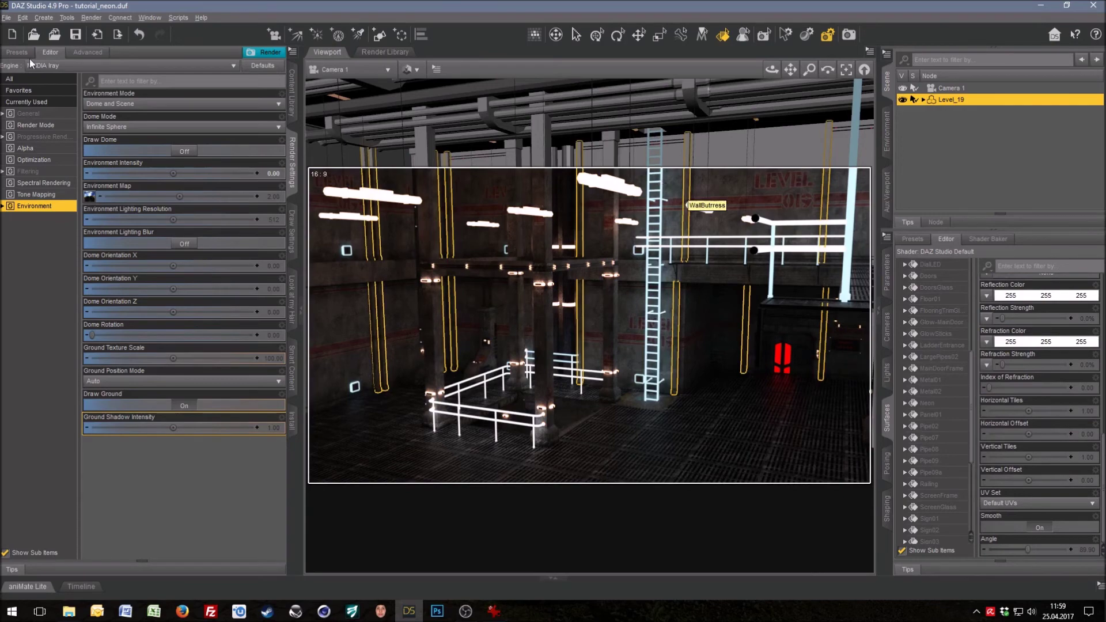
Step: Apply the Iray Uber shader to the pipes at 6500 K with luminance units kcd/m^2
{"action": "left_click", "coordinate": [175, 16]}
{"action": "left_click", "coordinate": [177, 33]}
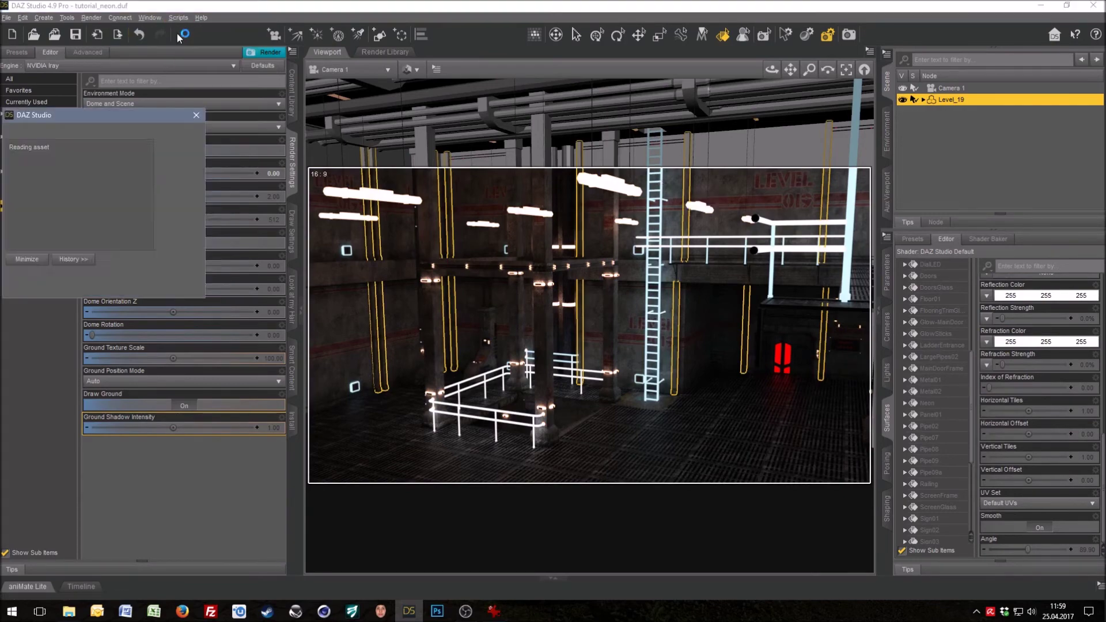
{"action": "left_click", "coordinate": [561, 226]}
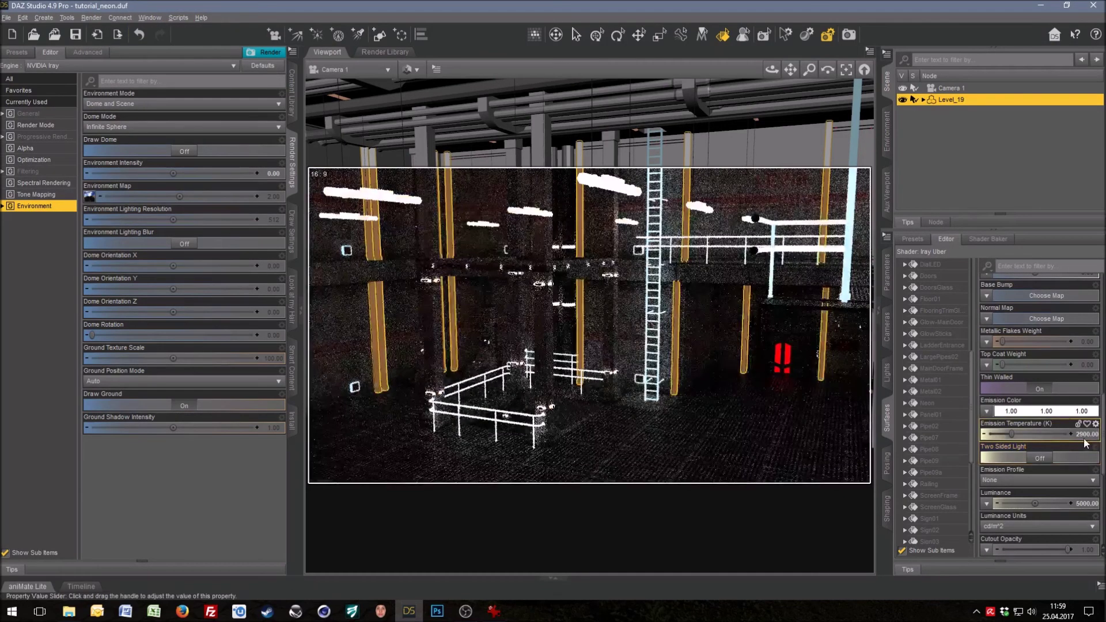
{"action": "left_click", "coordinate": [1083, 437]}
{"action": "type", "text": "6500"}
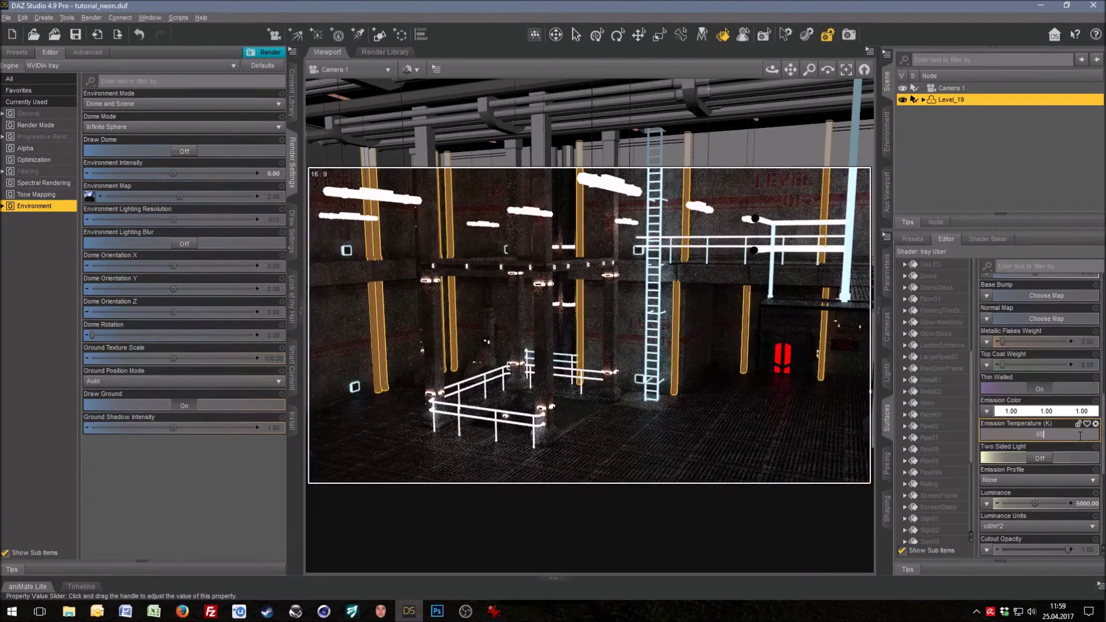
{"action": "key", "text": "Return"}
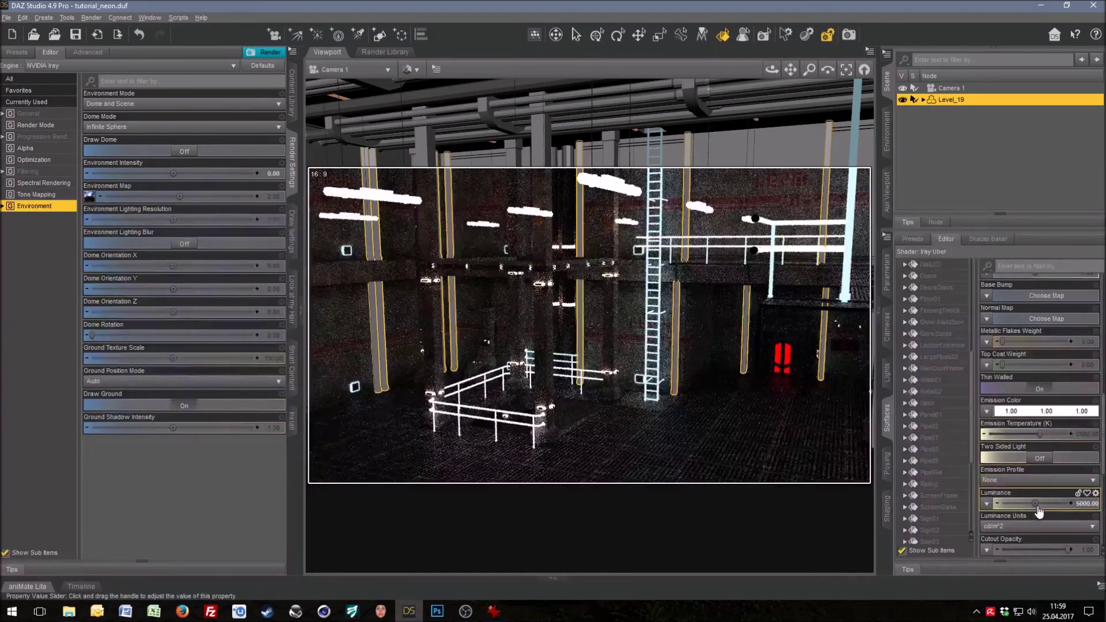
{"action": "left_click", "coordinate": [1045, 525]}
{"action": "left_click", "coordinate": [1008, 552]}
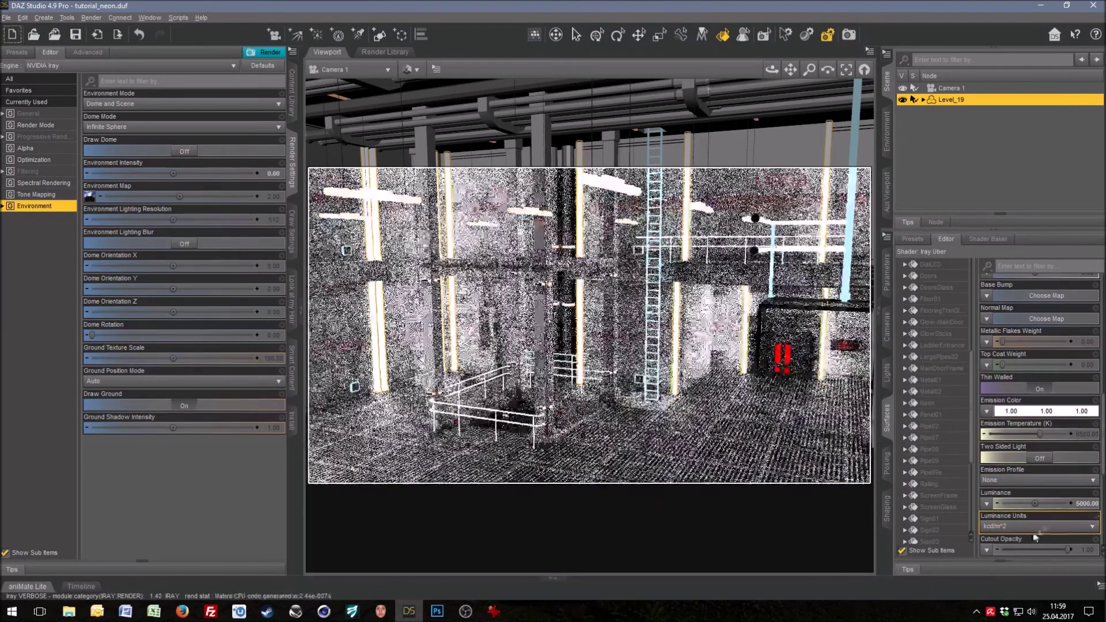
Step: Set the pipes' emission colour to bright green and luminance to 25
{"action": "left_click", "coordinate": [1031, 414]}
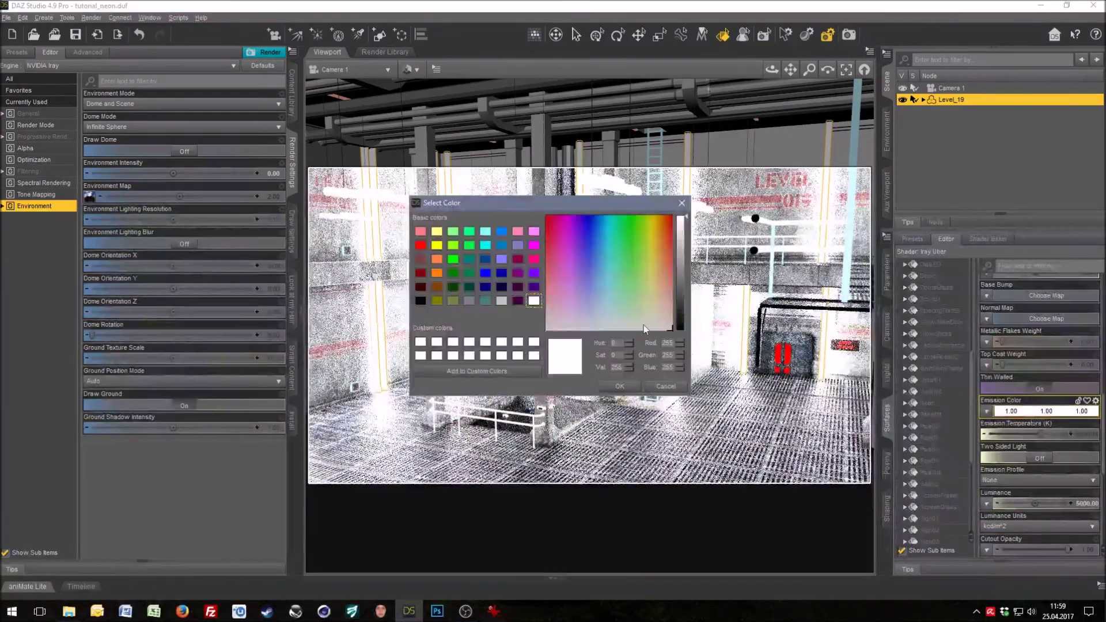
{"action": "left_click_drag", "start_coordinate": [638, 263], "coordinate": [632, 225]}
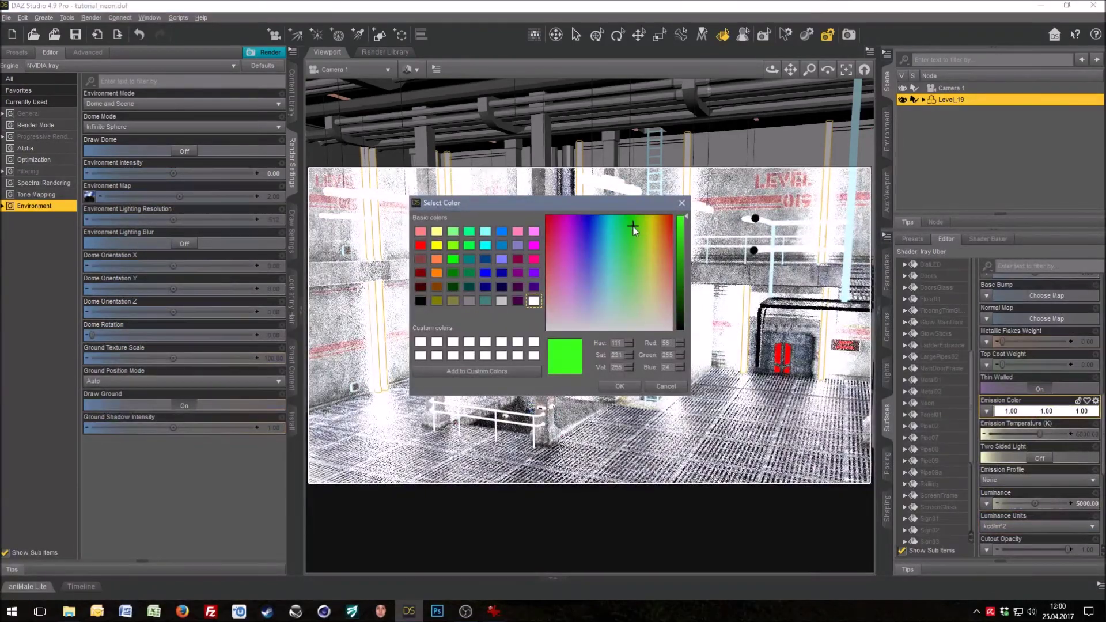
{"action": "left_click", "coordinate": [620, 383]}
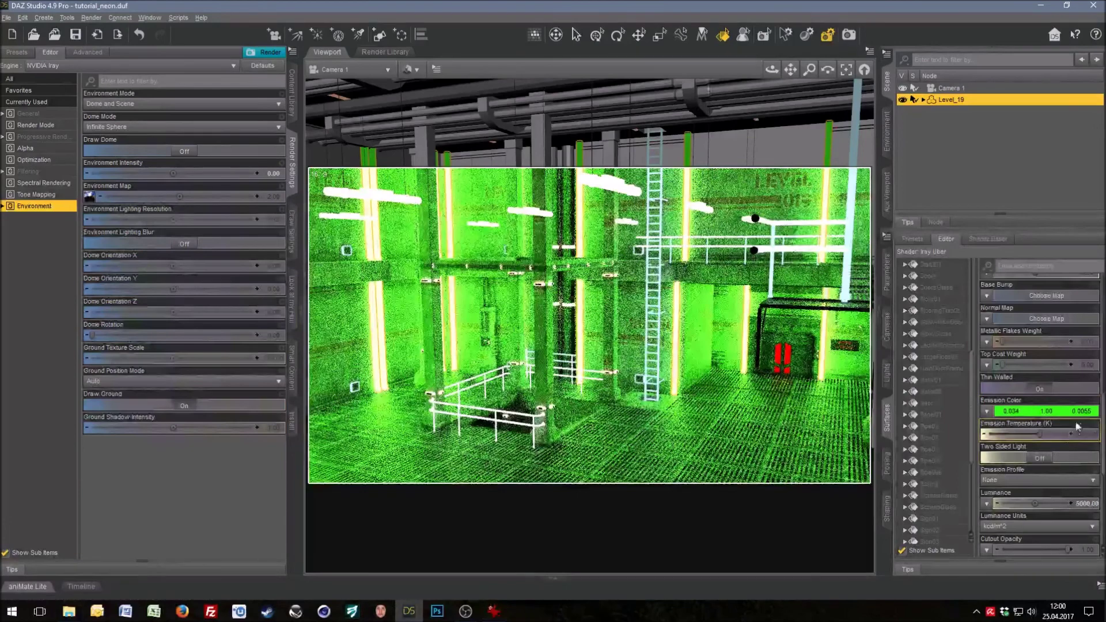
{"action": "left_click", "coordinate": [1085, 503]}
{"action": "type", "text": "50"}
{"action": "key", "text": "Return"}
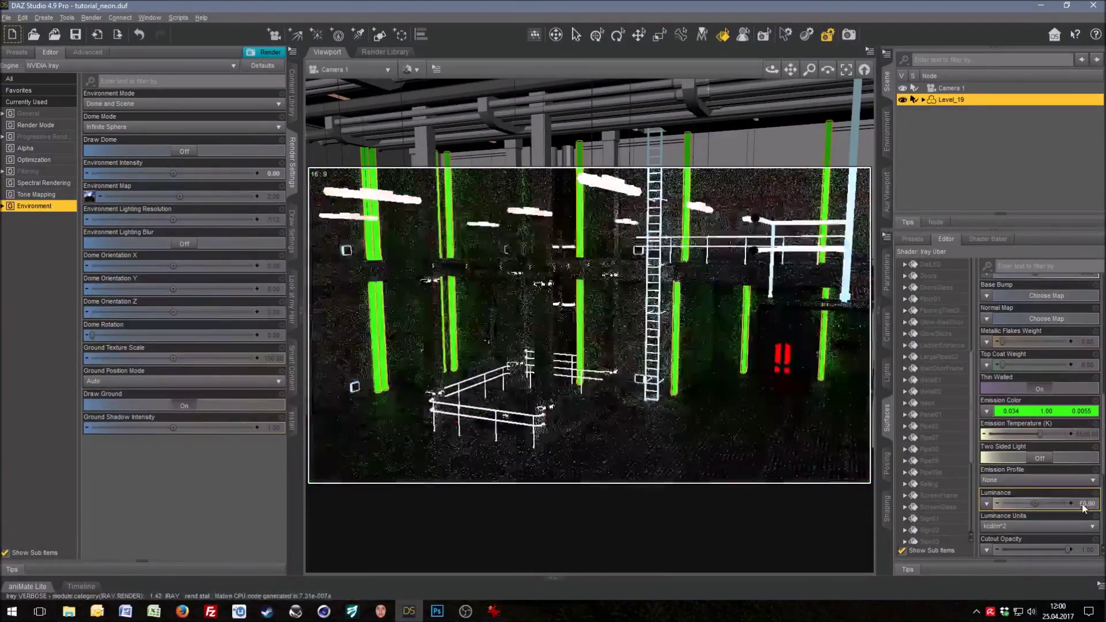
{"action": "left_click", "coordinate": [1086, 503]}
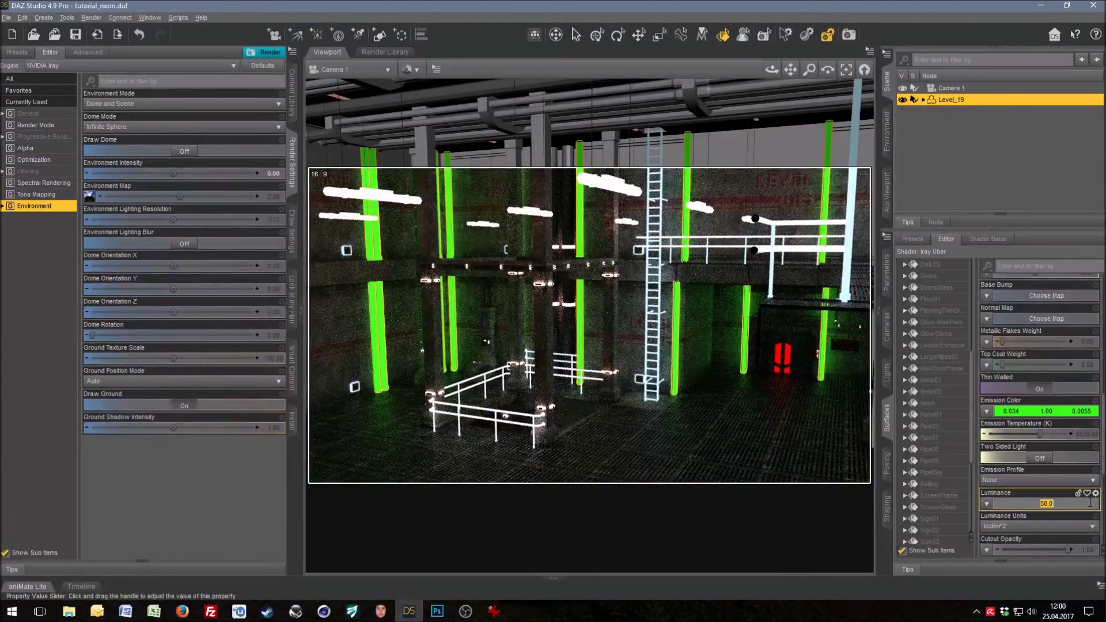
{"action": "type", "text": "5"}
{"action": "key", "text": "Return"}
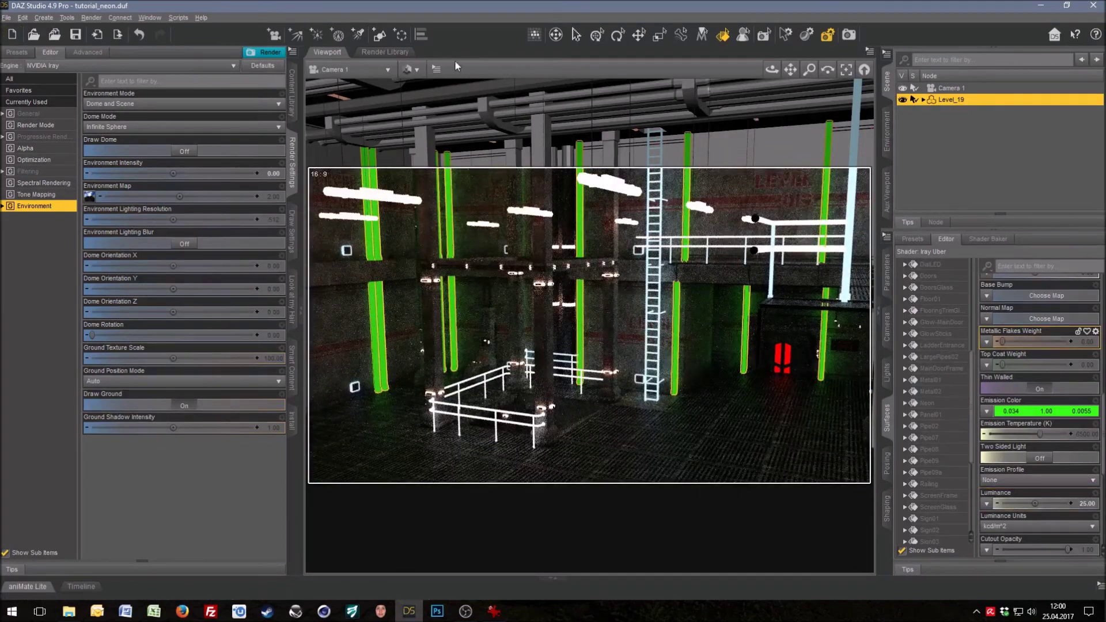
{"action": "left_click", "coordinate": [576, 35]}
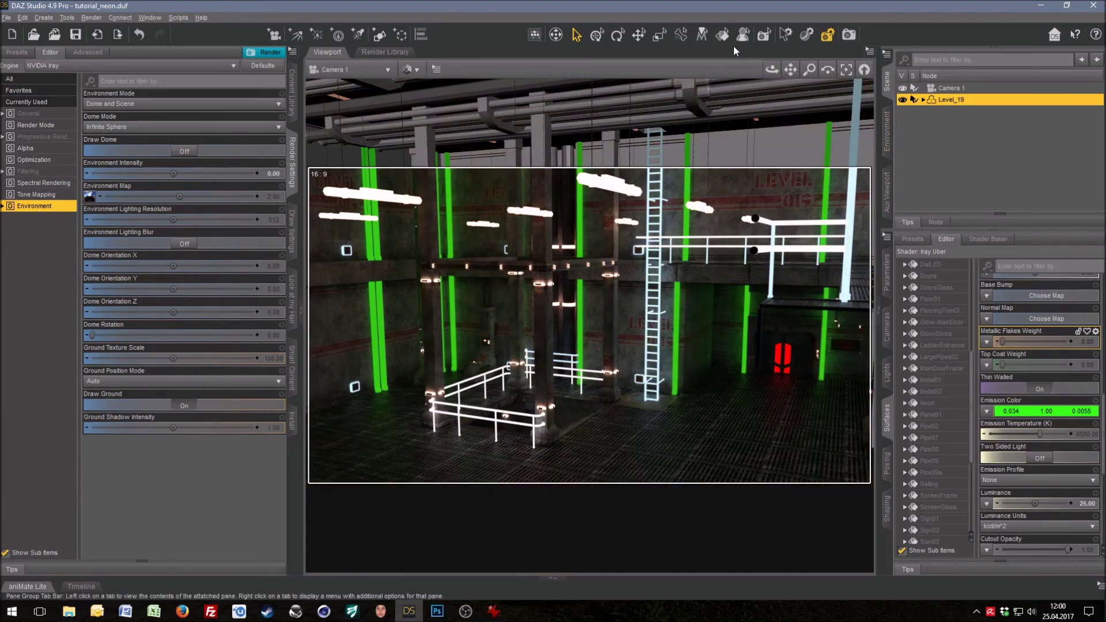
Step: Select the central support columns' surface with the Surface Selection tool
{"action": "left_click", "coordinate": [722, 43]}
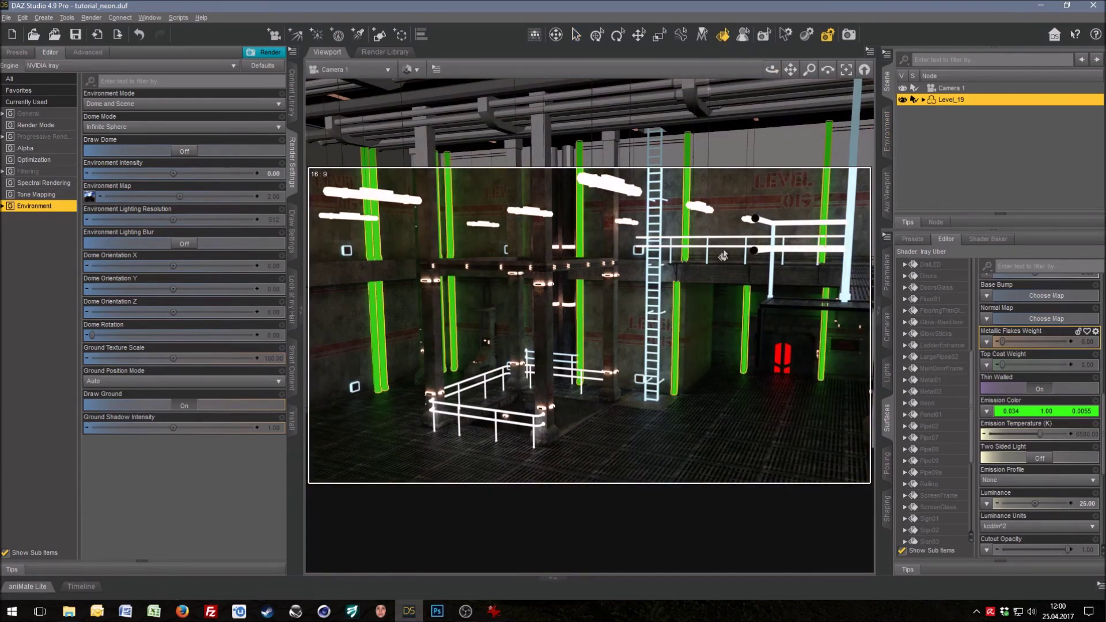
{"action": "left_click", "coordinate": [609, 362]}
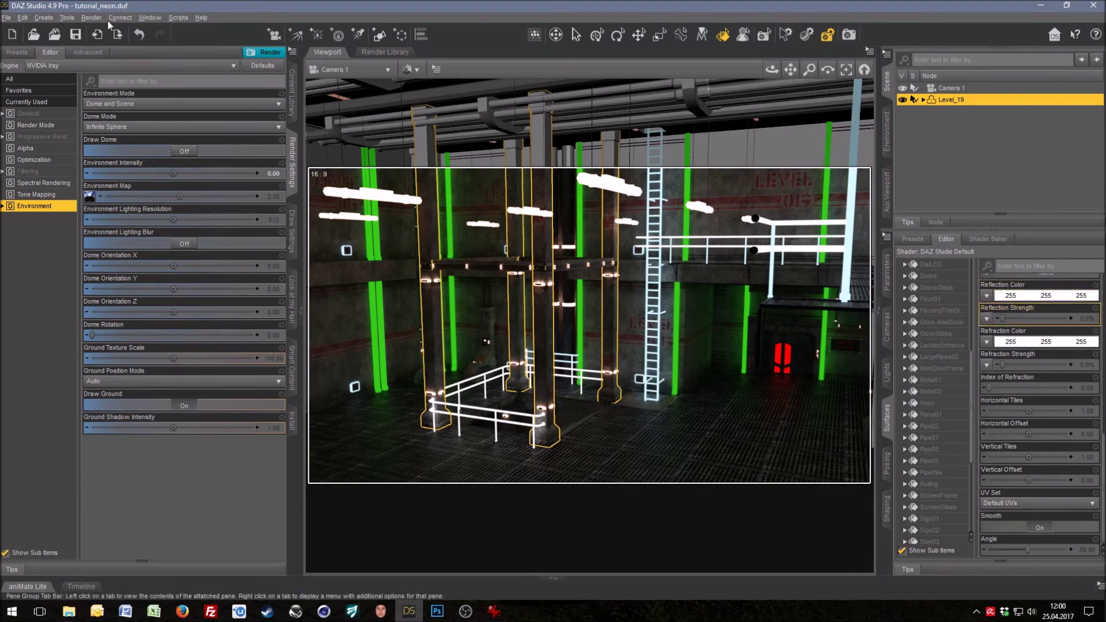
Step: Apply the Iray Uber shader to the columns at 6500 K with a light blue emission colour
{"action": "left_click", "coordinate": [175, 20]}
{"action": "left_click", "coordinate": [181, 32]}
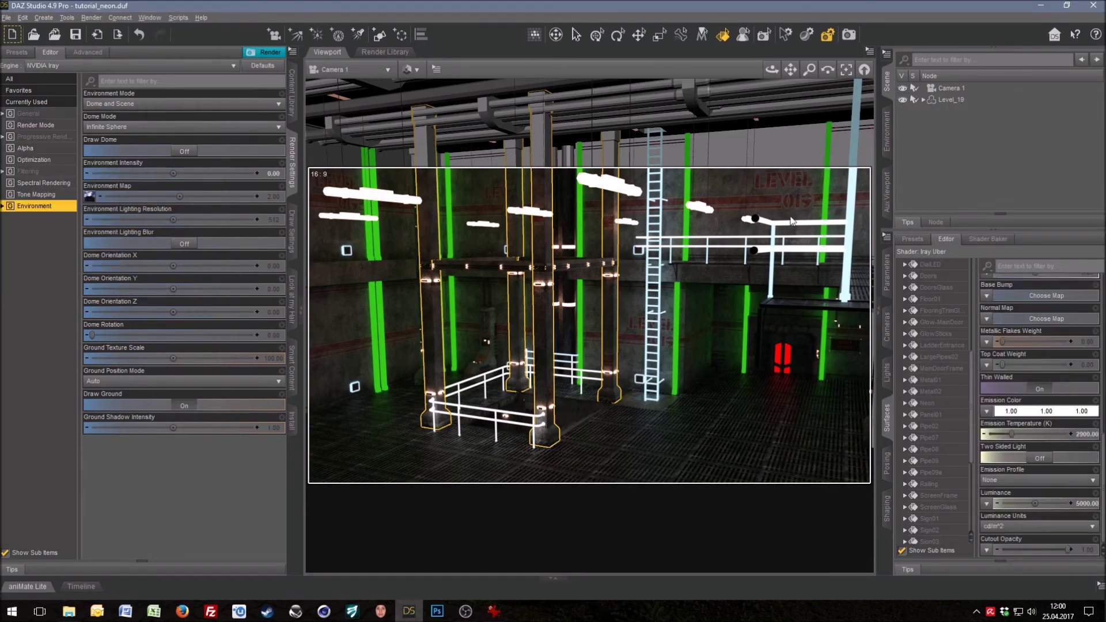
{"action": "left_click", "coordinate": [792, 220]}
{"action": "scroll", "coordinate": [1037, 403], "scroll_direction": "down", "scroll_amount": 2}
{"action": "left_click", "coordinate": [1092, 363]}
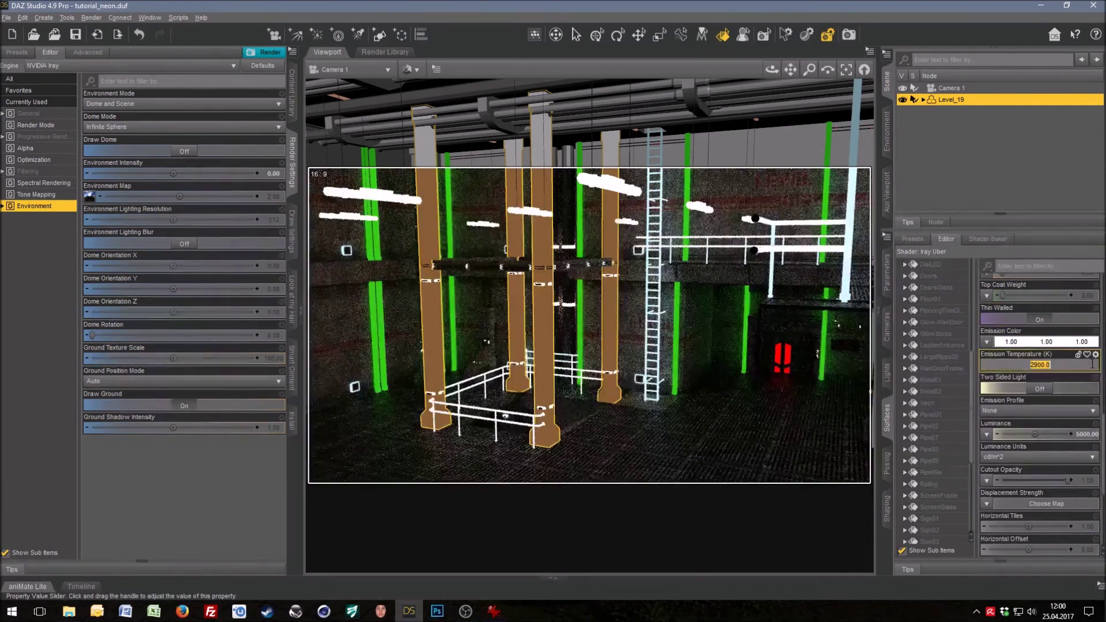
{"action": "type", "text": "6500"}
{"action": "key", "text": "Return"}
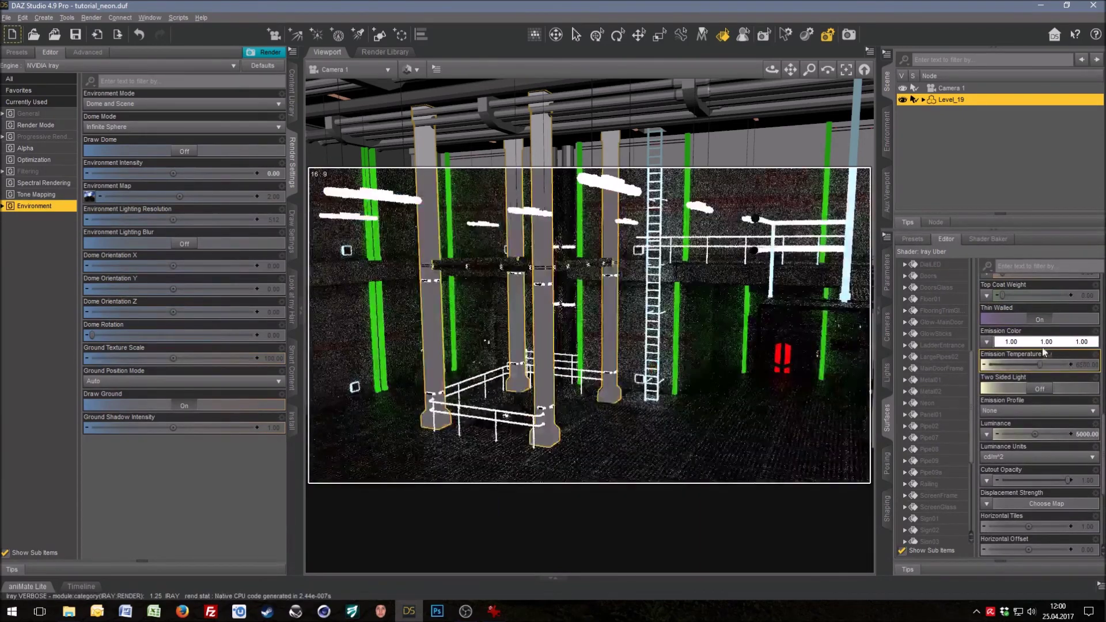
{"action": "left_click", "coordinate": [1032, 344]}
{"action": "left_click", "coordinate": [587, 234]}
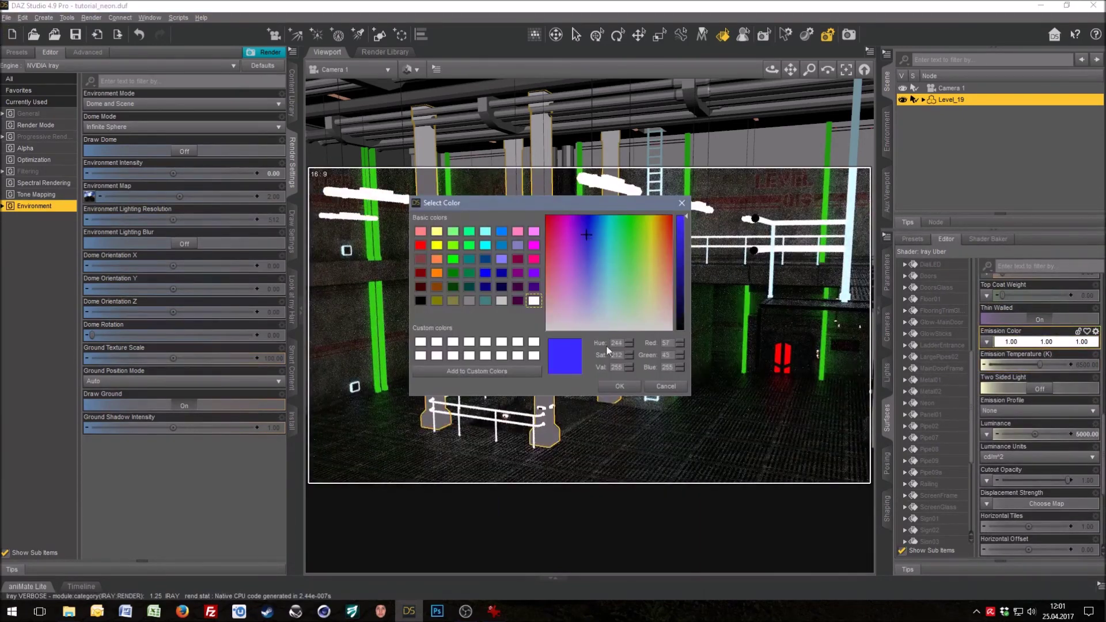
{"action": "left_click", "coordinate": [592, 272]}
{"action": "left_click", "coordinate": [616, 379]}
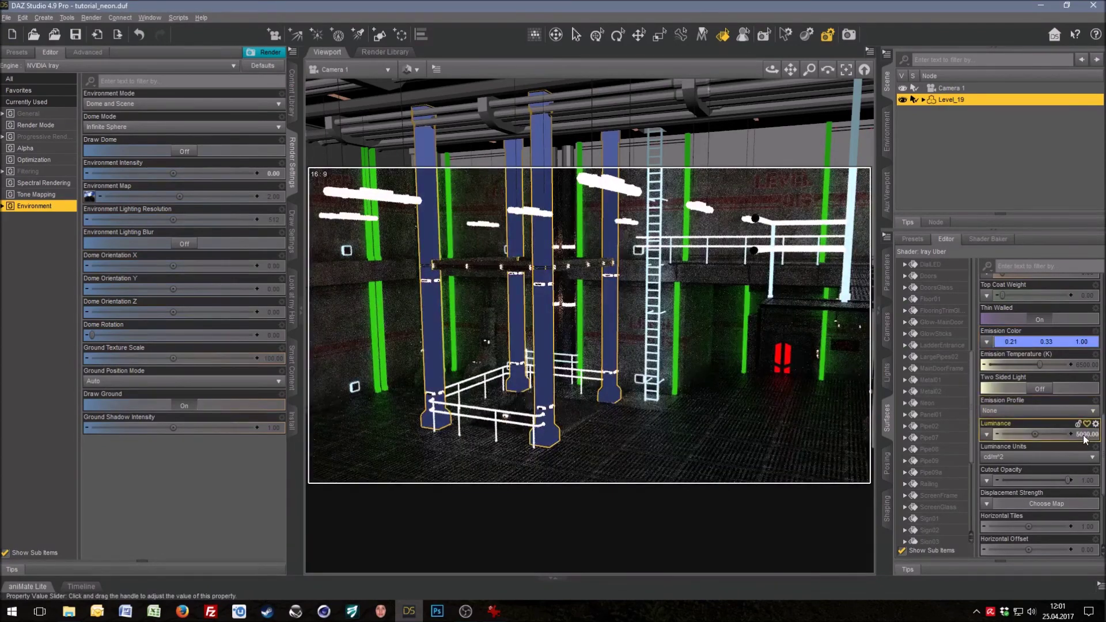
Step: Set the columns' luminance units to kcd/m^2 and lower luminance from 50 to 25 to 10
{"action": "left_click", "coordinate": [1049, 456]}
{"action": "left_click", "coordinate": [1049, 471]}
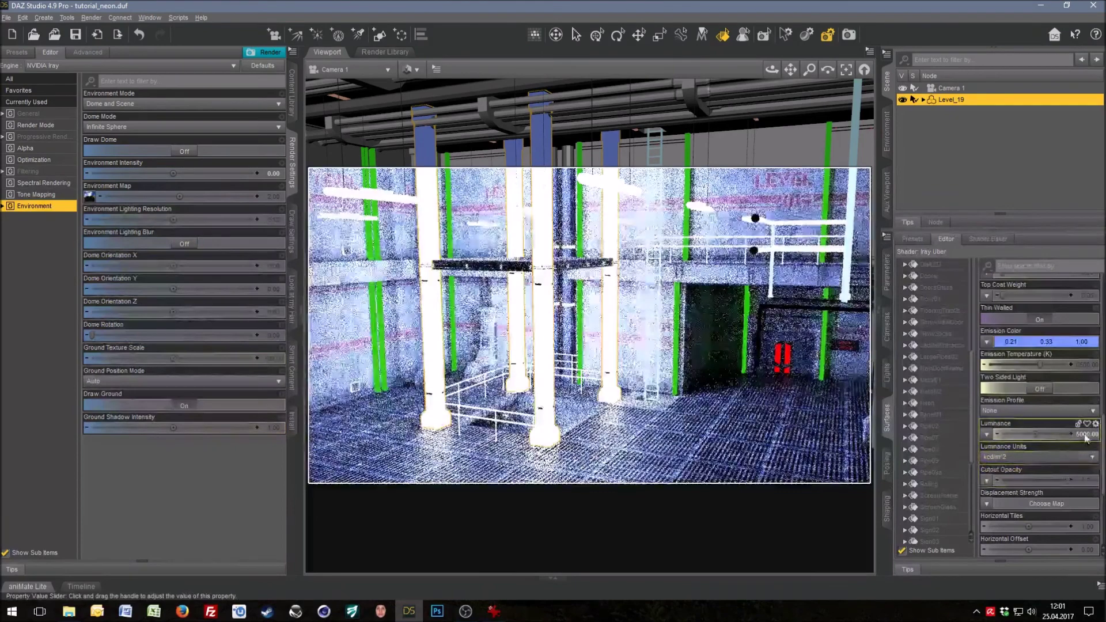
{"action": "left_click", "coordinate": [1084, 433]}
{"action": "type", "text": "50"}
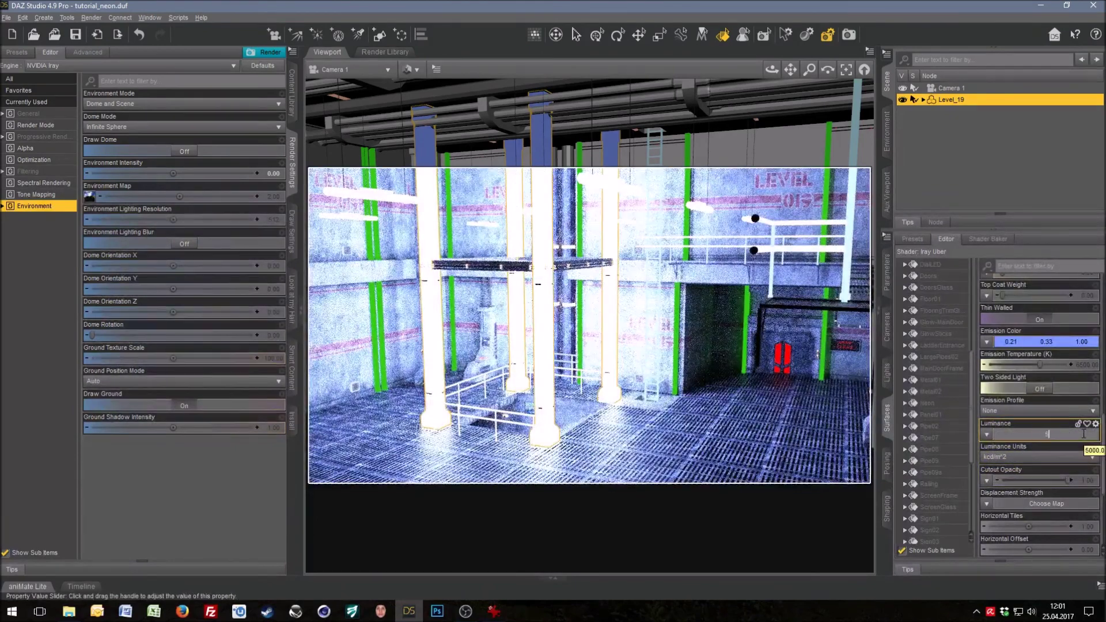
{"action": "key", "text": "Return"}
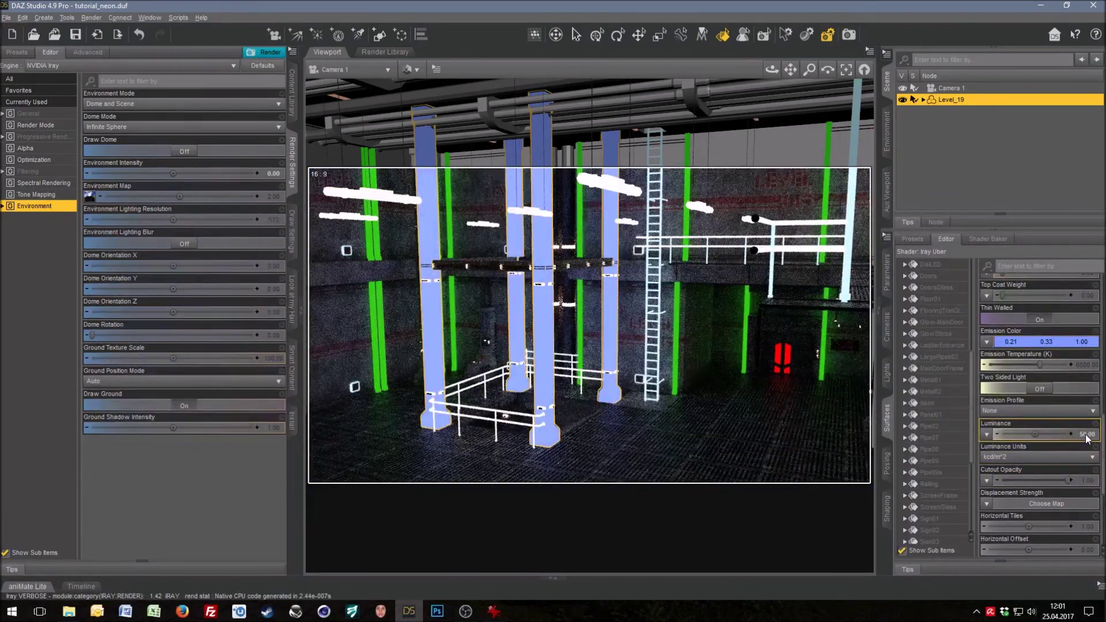
{"action": "left_click", "coordinate": [1086, 434]}
{"action": "type", "text": "25"}
{"action": "key", "text": "Return"}
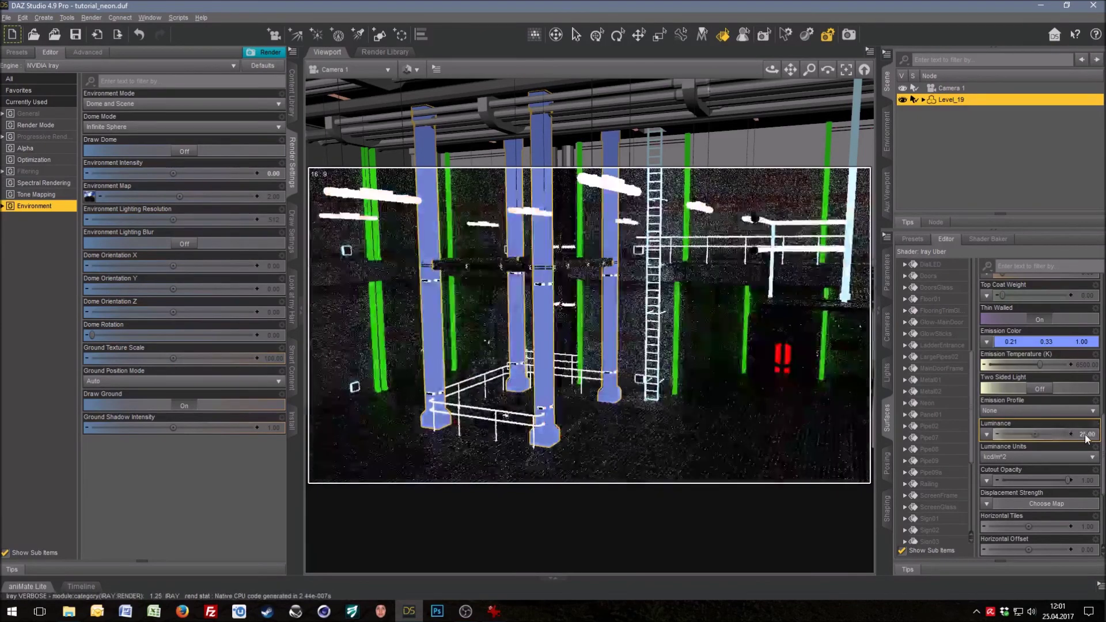
{"action": "left_click", "coordinate": [1085, 436]}
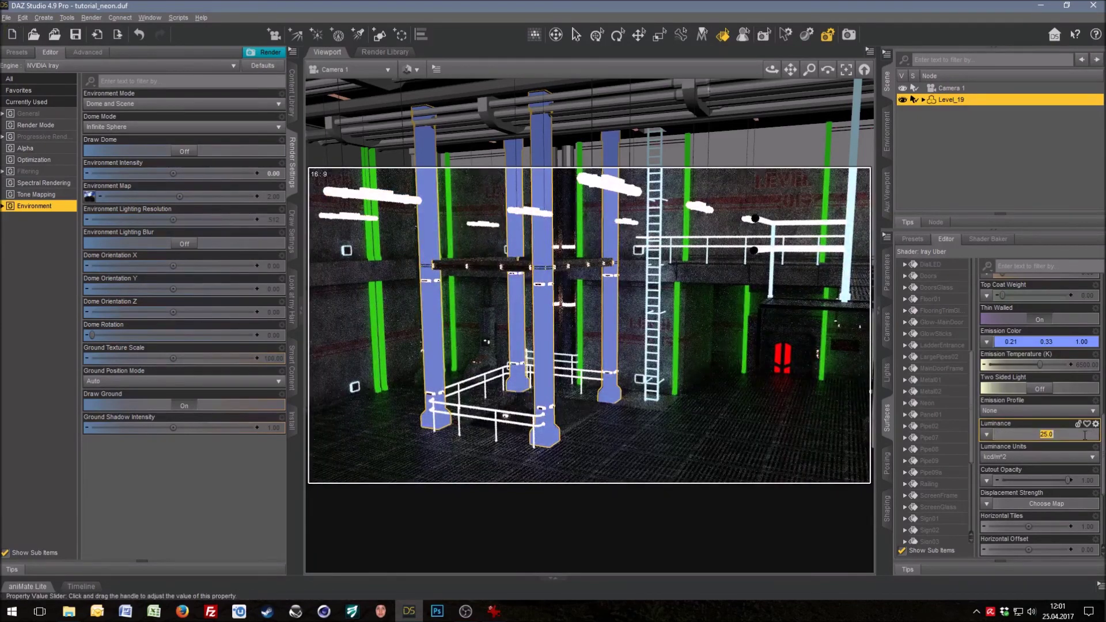
{"action": "type", "text": "10"}
{"action": "key", "text": "Return"}
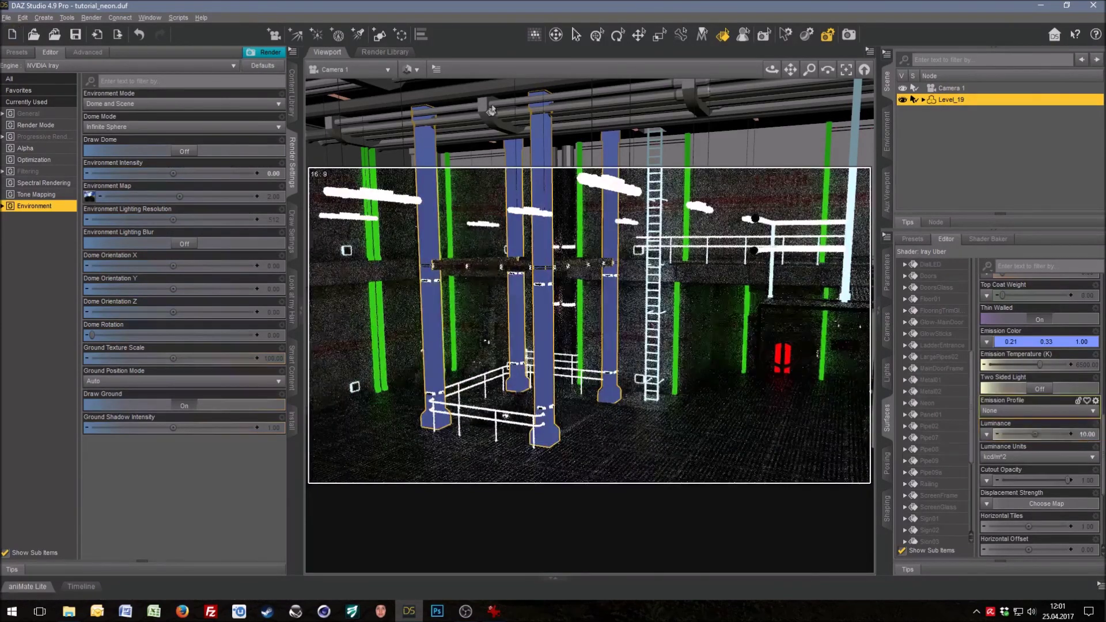
{"action": "left_click", "coordinate": [576, 35]}
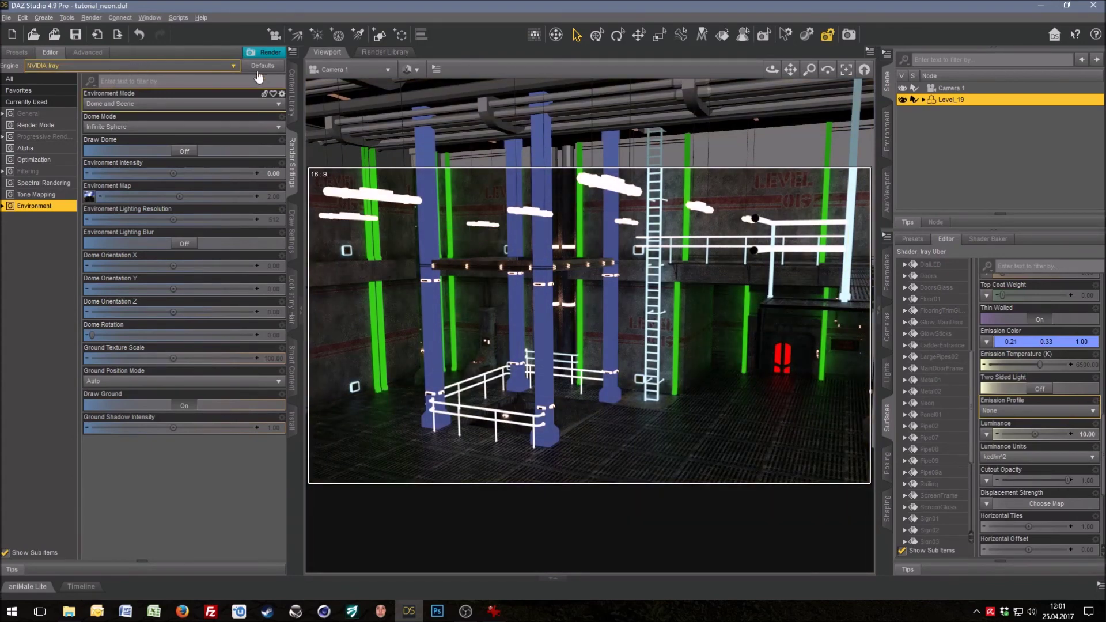
{"action": "left_click", "coordinate": [292, 92]}
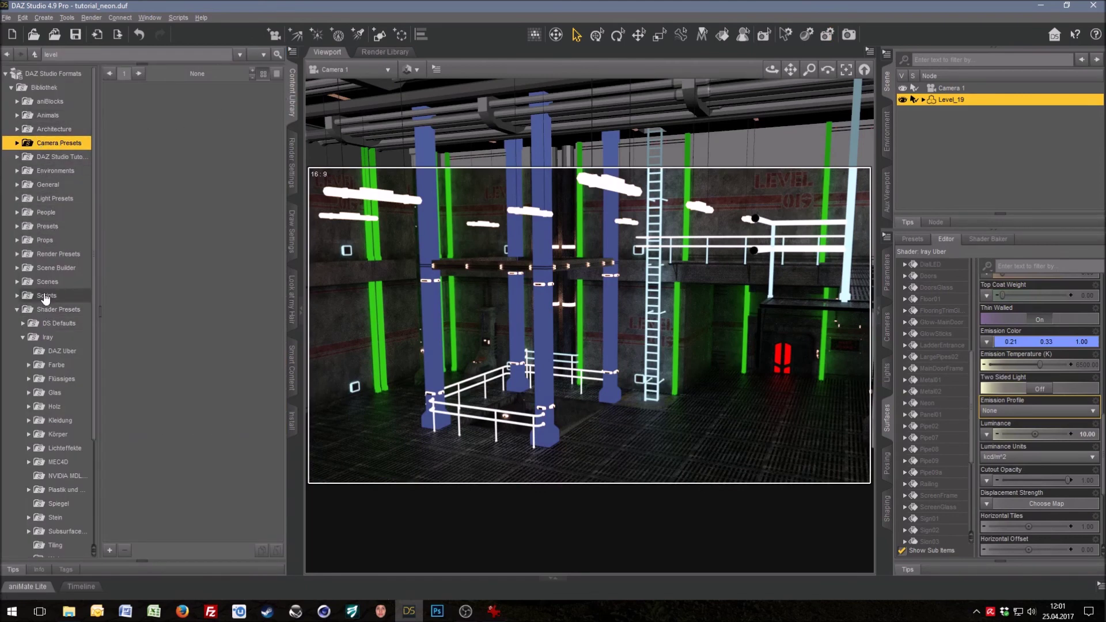
Step: Load Swivel-Chair-2 from Props > ARTY'ficial > ARTY-HomeOffice > Furniture into the scene and select it
{"action": "double_click", "coordinate": [91, 241]}
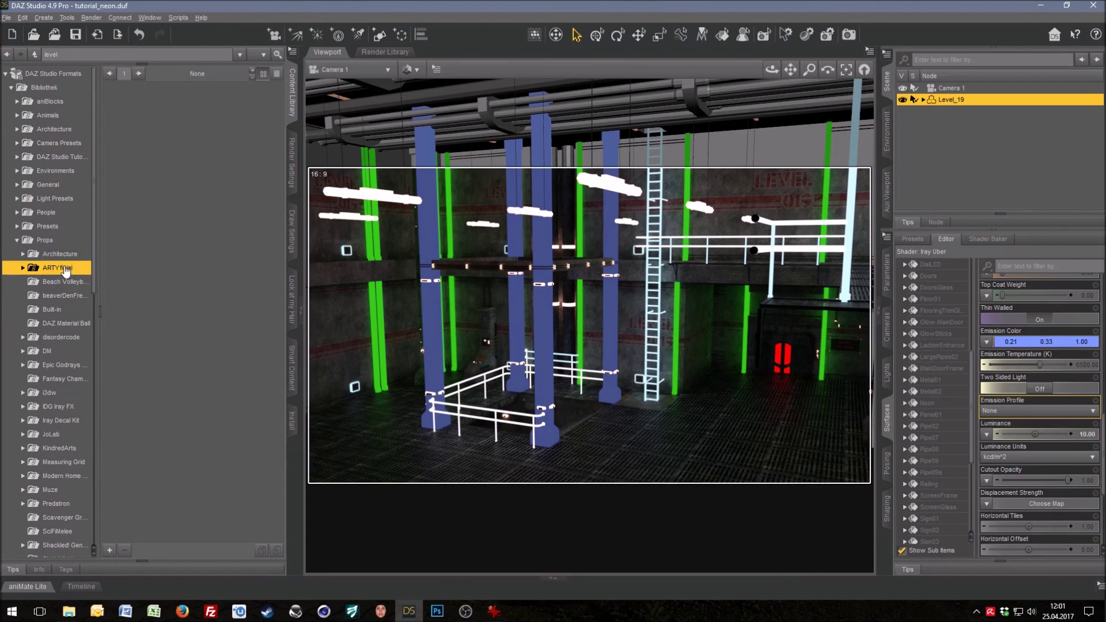
{"action": "left_click", "coordinate": [91, 281]}
{"action": "double_click", "coordinate": [68, 268]}
{"action": "left_click", "coordinate": [69, 281]}
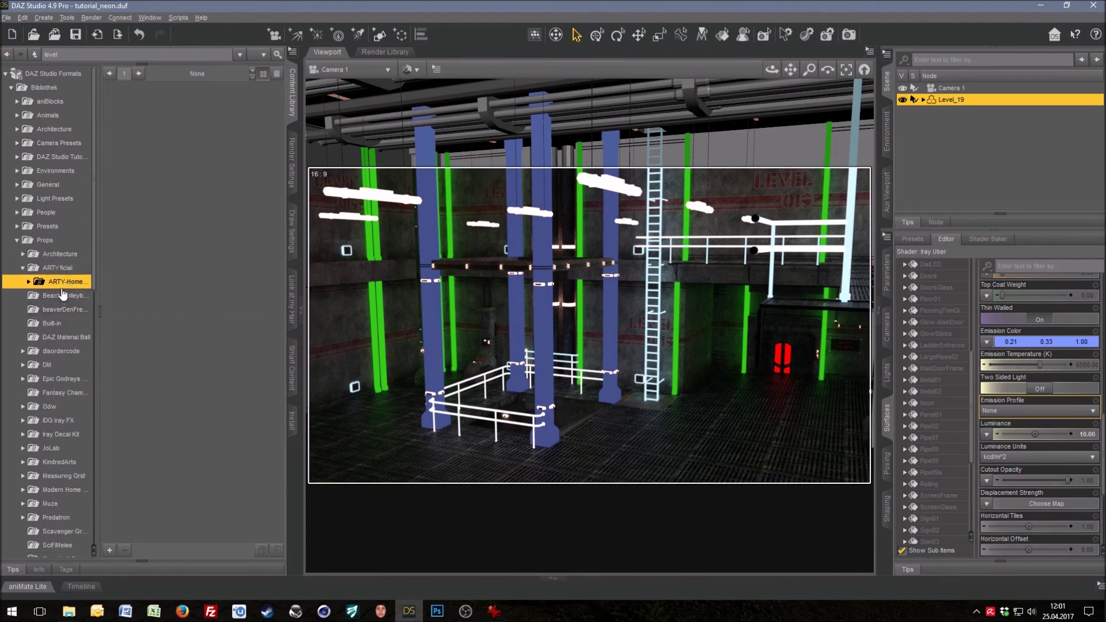
{"action": "double_click", "coordinate": [66, 281]}
{"action": "left_click", "coordinate": [68, 295]}
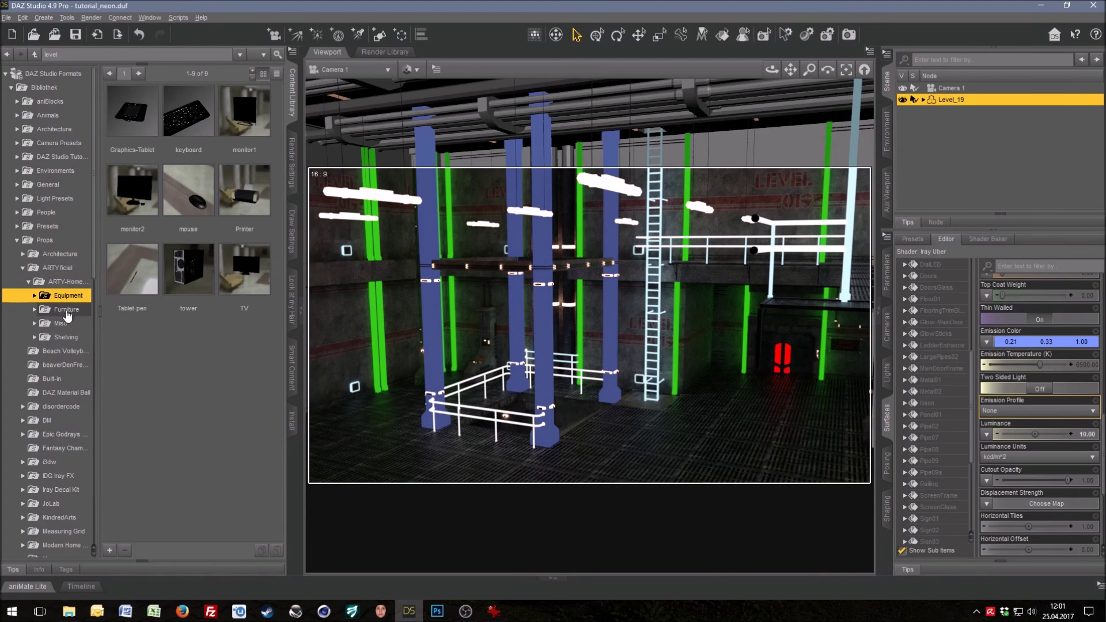
{"action": "left_click", "coordinate": [79, 309]}
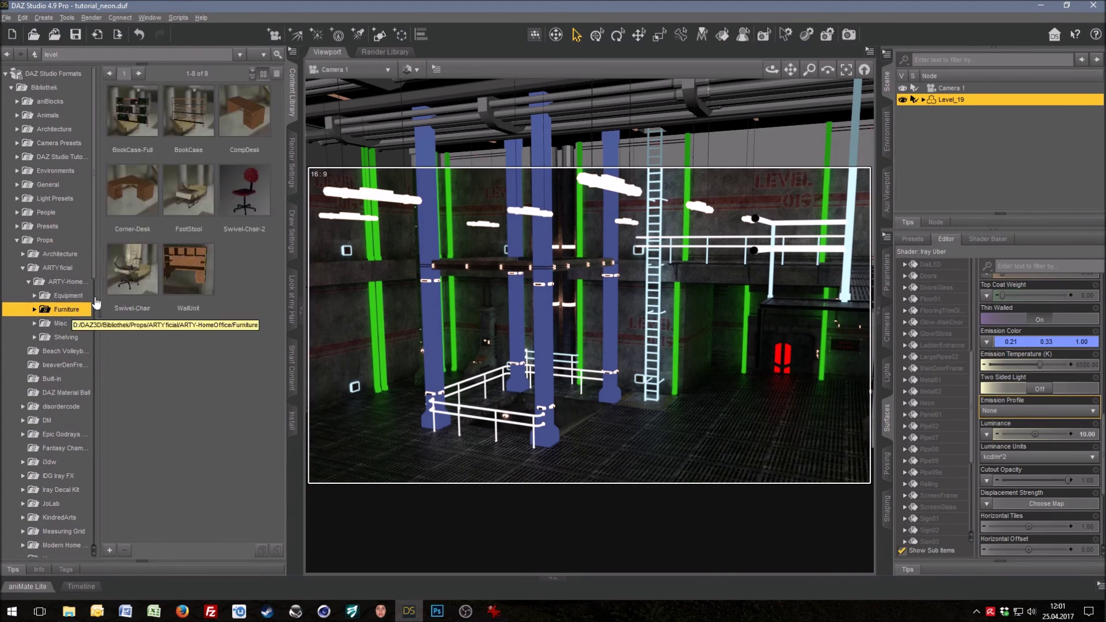
{"action": "left_click", "coordinate": [244, 201]}
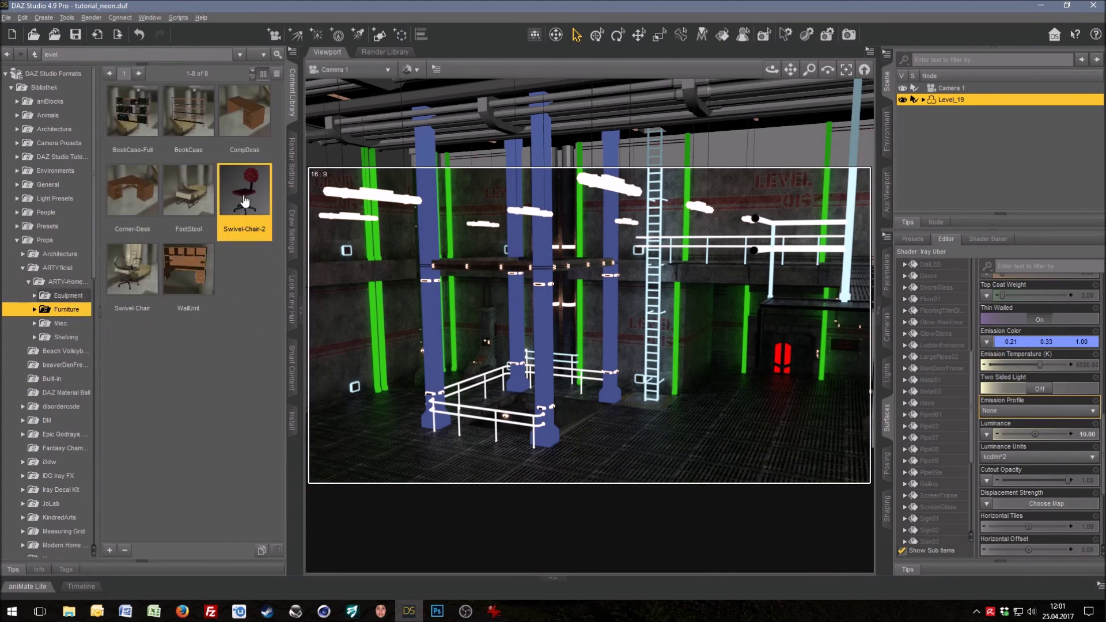
{"action": "double_click", "coordinate": [244, 201]}
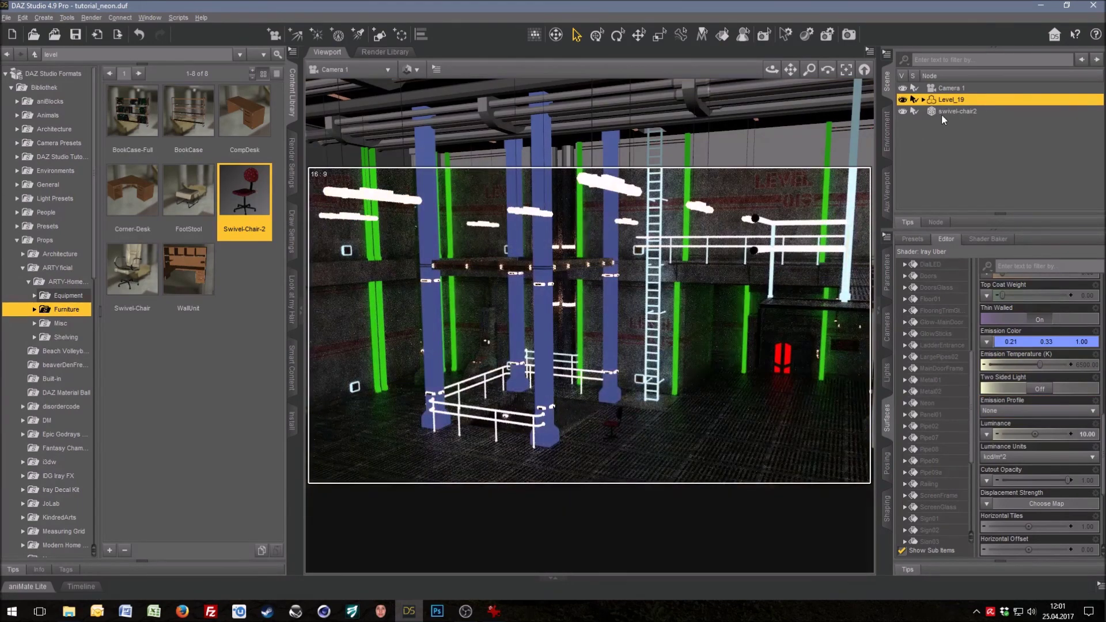
{"action": "left_click", "coordinate": [945, 111]}
Step: Select the chair's metal surface and apply the Iray Uber Base shader to it
{"action": "key", "text": "ctrl+f"}
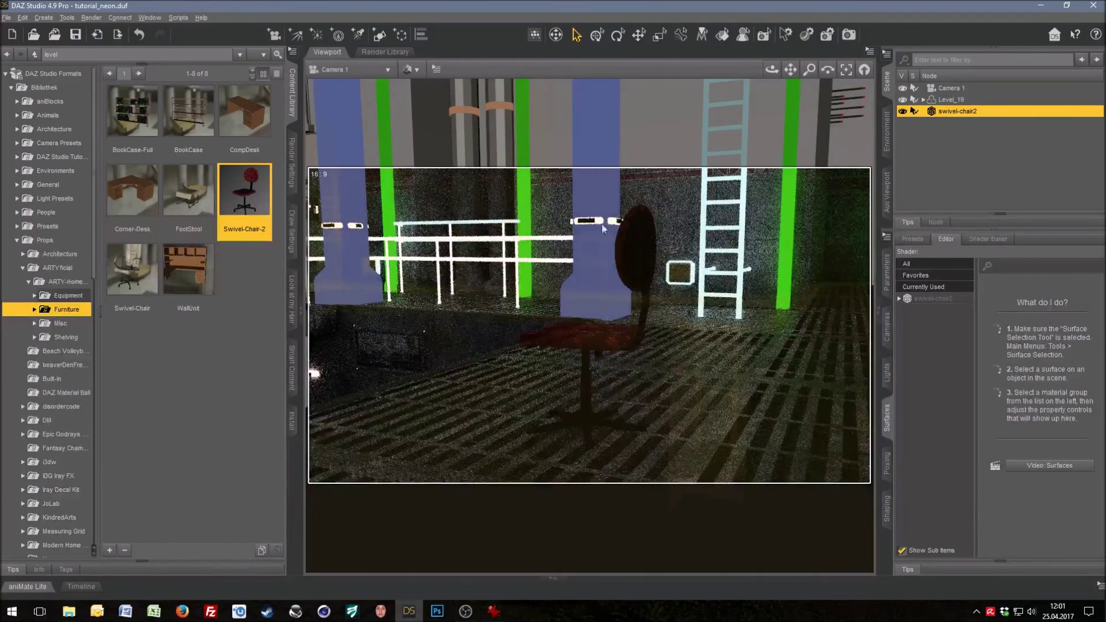
{"action": "left_click_drag", "start_coordinate": [771, 69], "coordinate": [669, 150]}
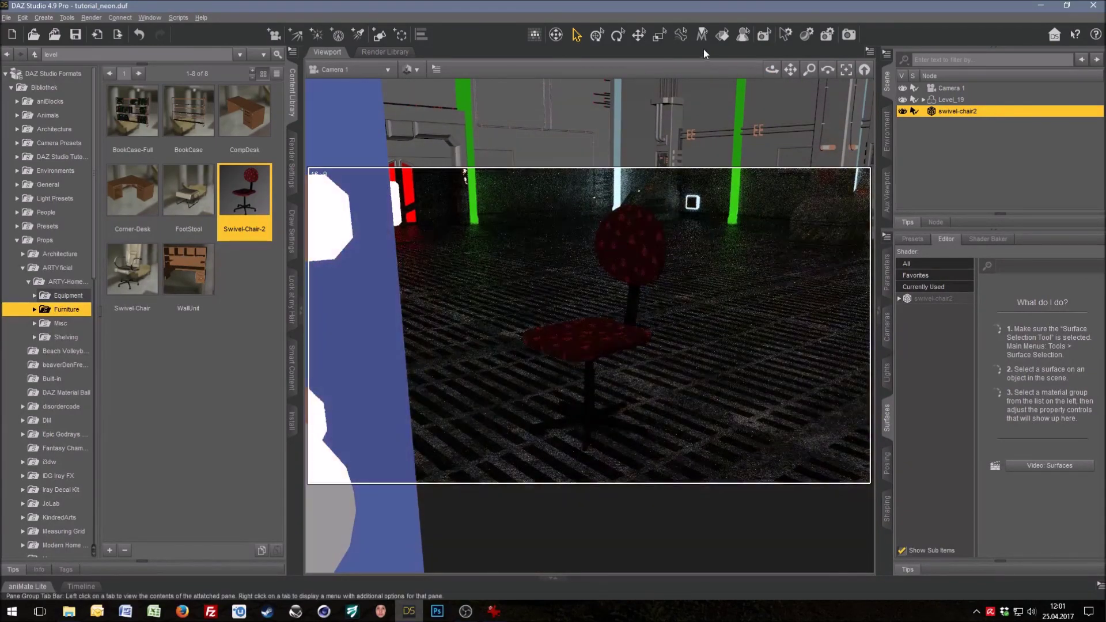
{"action": "left_click", "coordinate": [722, 34]}
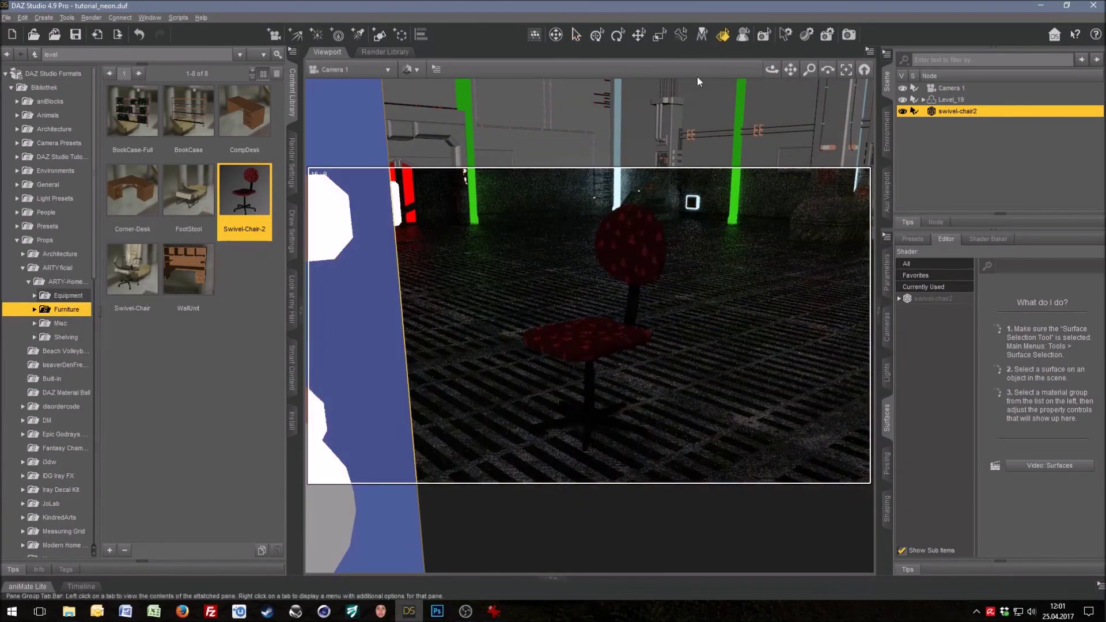
{"action": "left_click", "coordinate": [631, 313]}
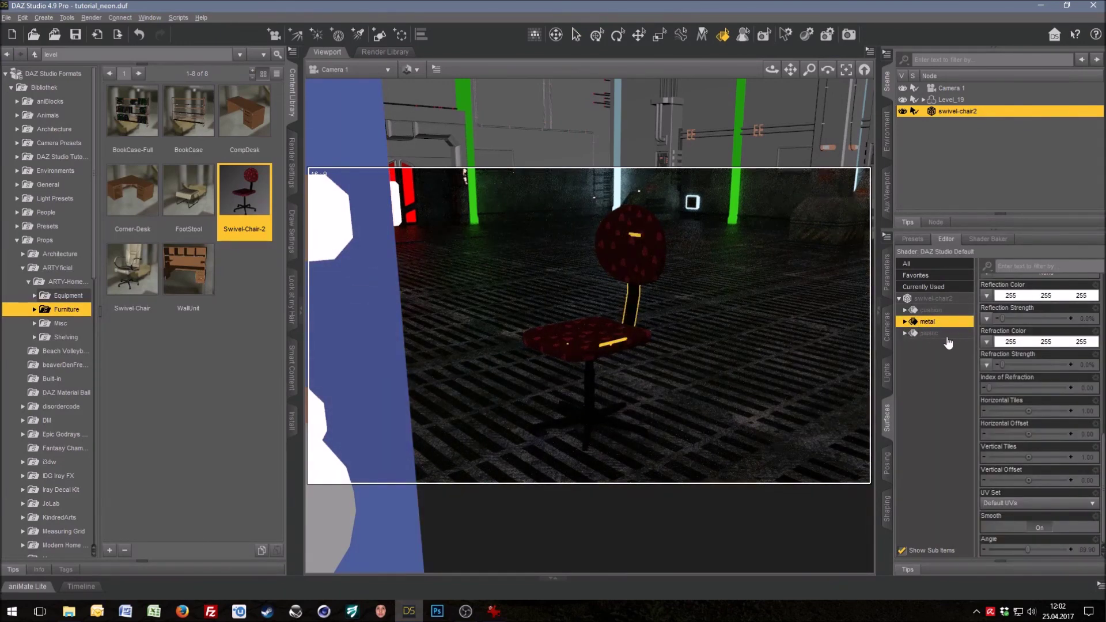
{"action": "left_click", "coordinate": [179, 17]}
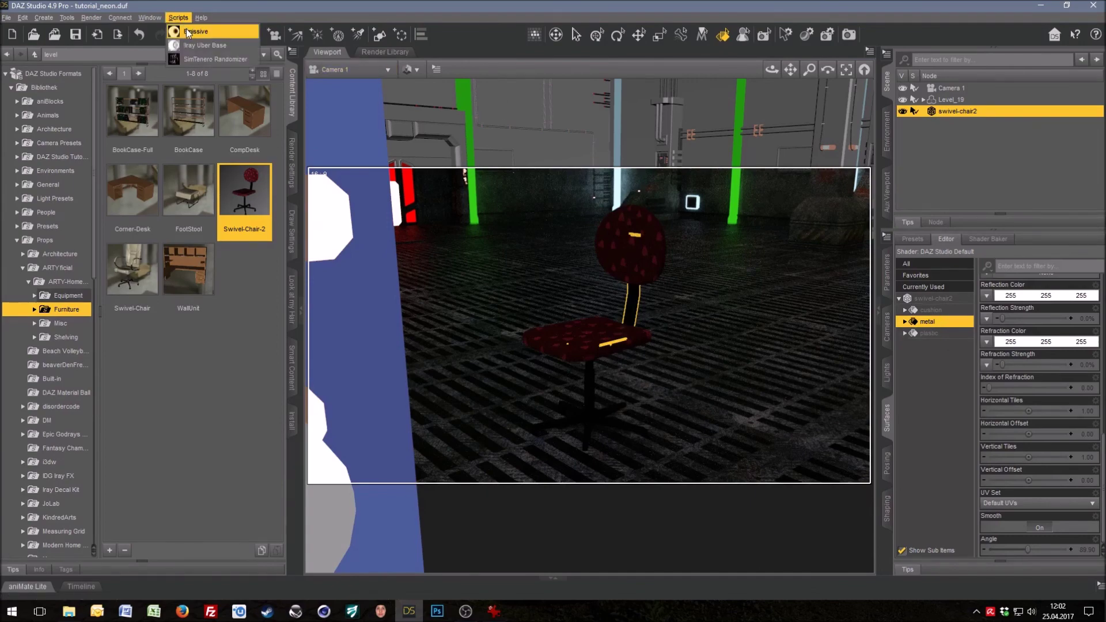
{"action": "left_click", "coordinate": [190, 31]}
Step: Set the metal's emission temperature to 6500 and its emission colour to pale green
{"action": "left_click", "coordinate": [1085, 434]}
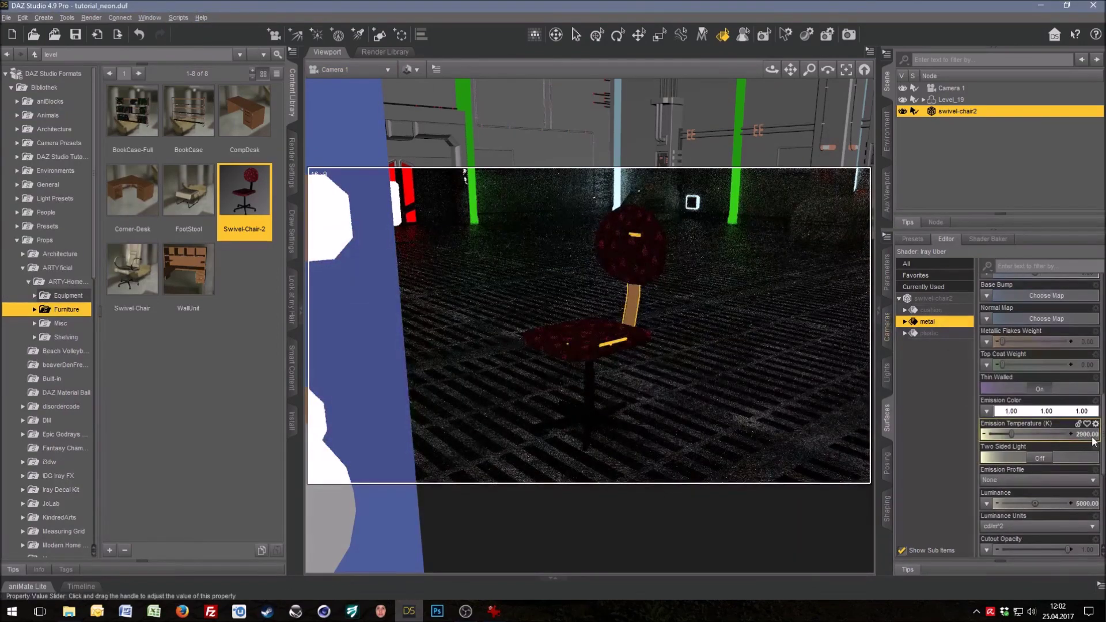
{"action": "type", "text": "6500"}
{"action": "key", "text": "Return"}
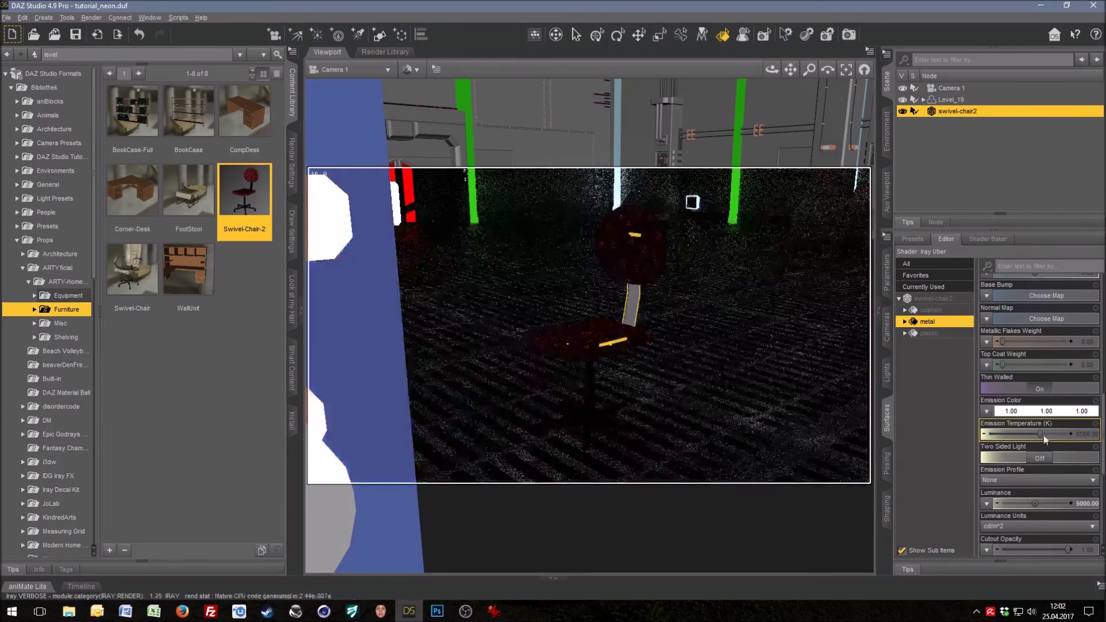
{"action": "left_click", "coordinate": [1041, 412]}
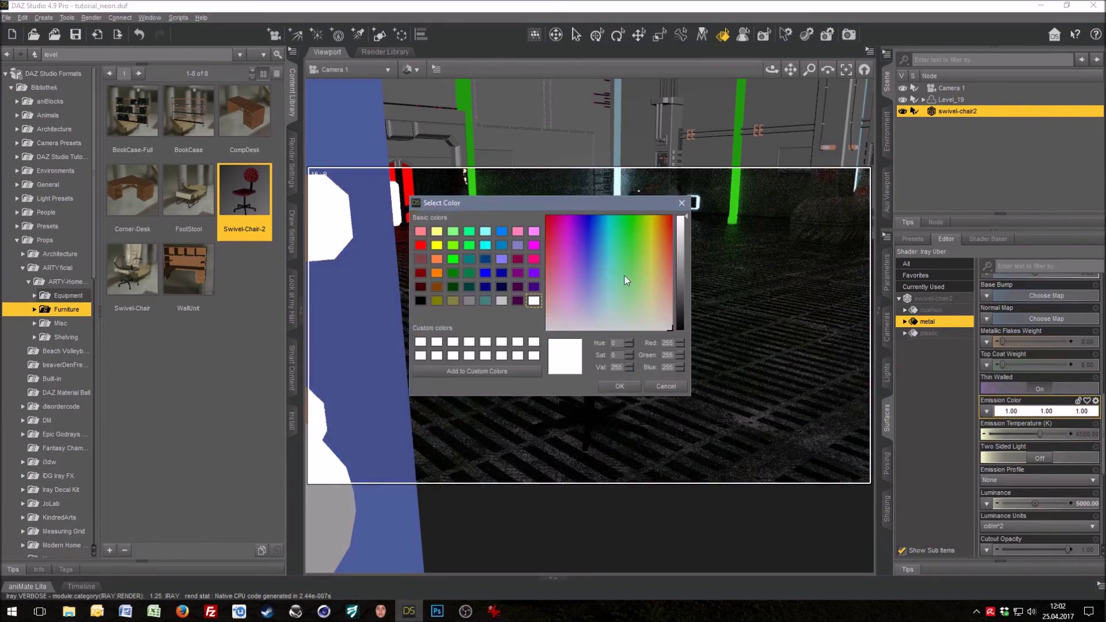
{"action": "left_click", "coordinate": [588, 307]}
{"action": "left_click_drag", "start_coordinate": [598, 299], "coordinate": [635, 288]}
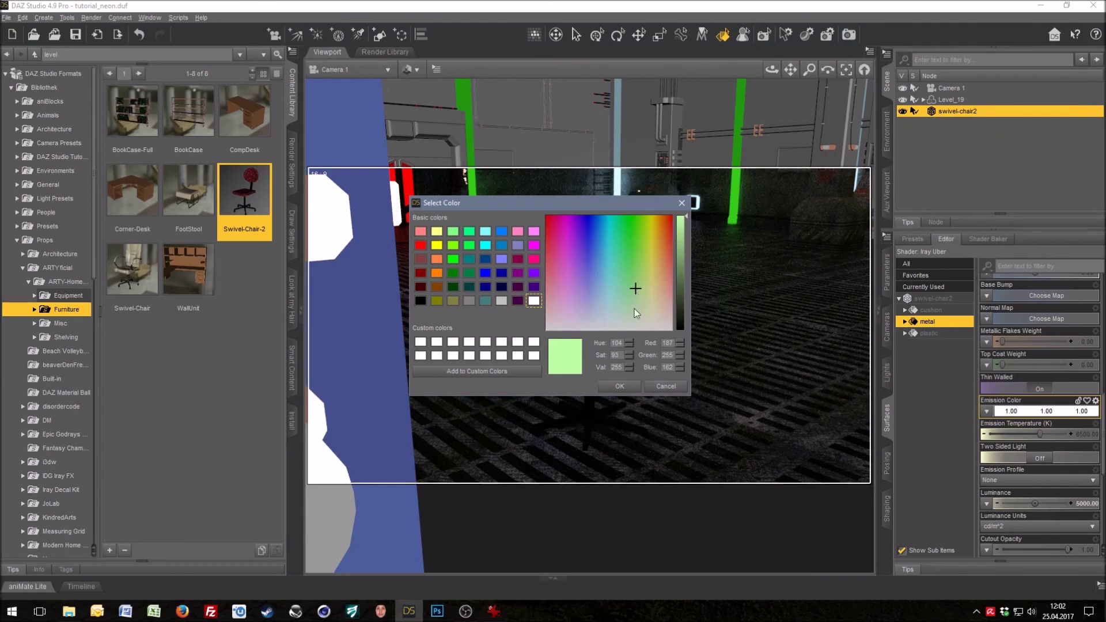
{"action": "left_click", "coordinate": [615, 387]}
Step: Switch luminance units to kcd/m^2 and lower the luminance to 5
{"action": "left_click", "coordinate": [996, 526]}
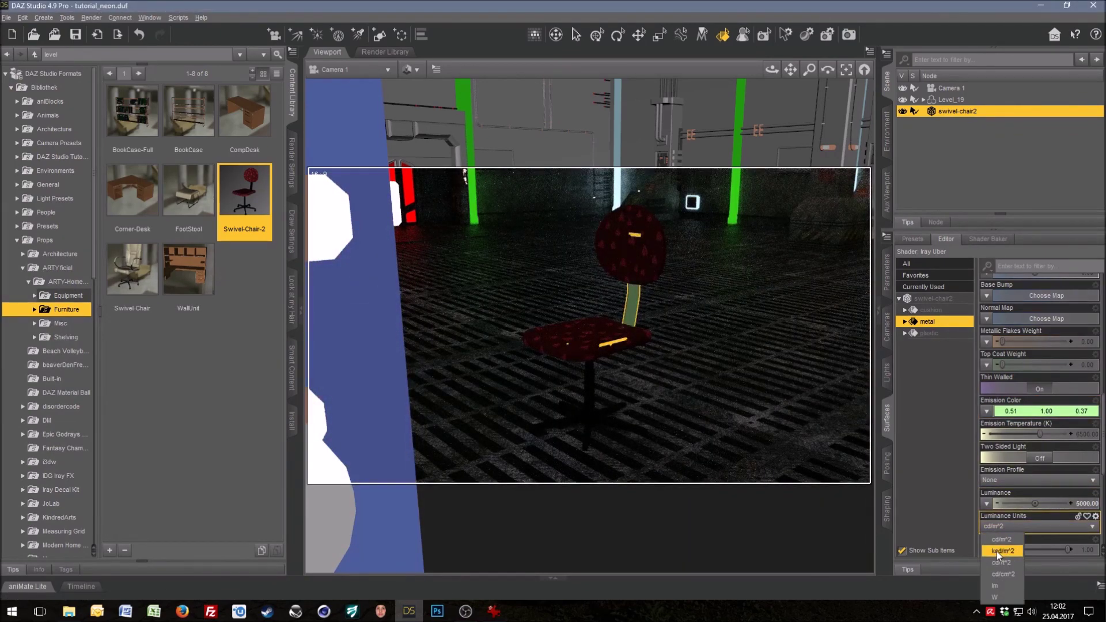
{"action": "left_click", "coordinate": [996, 552]}
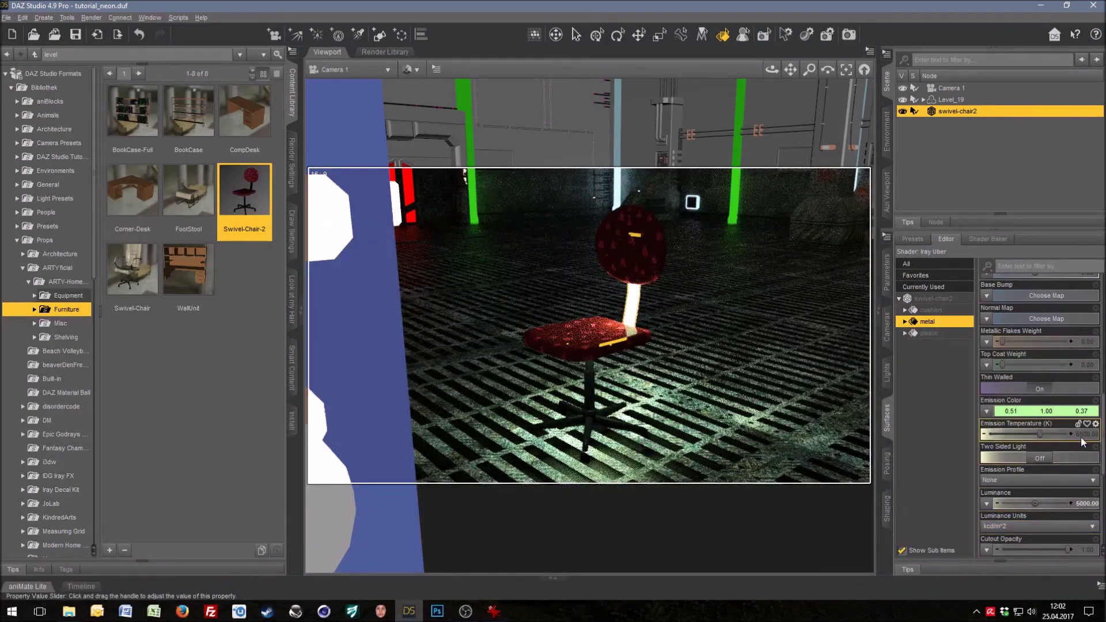
{"action": "left_click", "coordinate": [1086, 502]}
{"action": "type", "text": "5"}
{"action": "key", "text": "Return"}
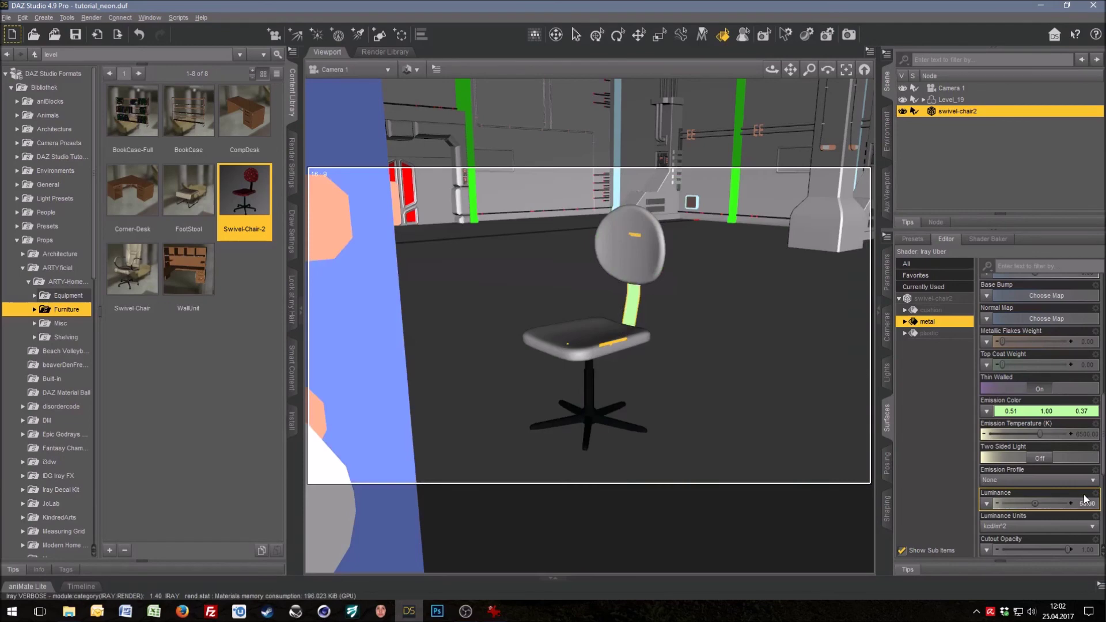